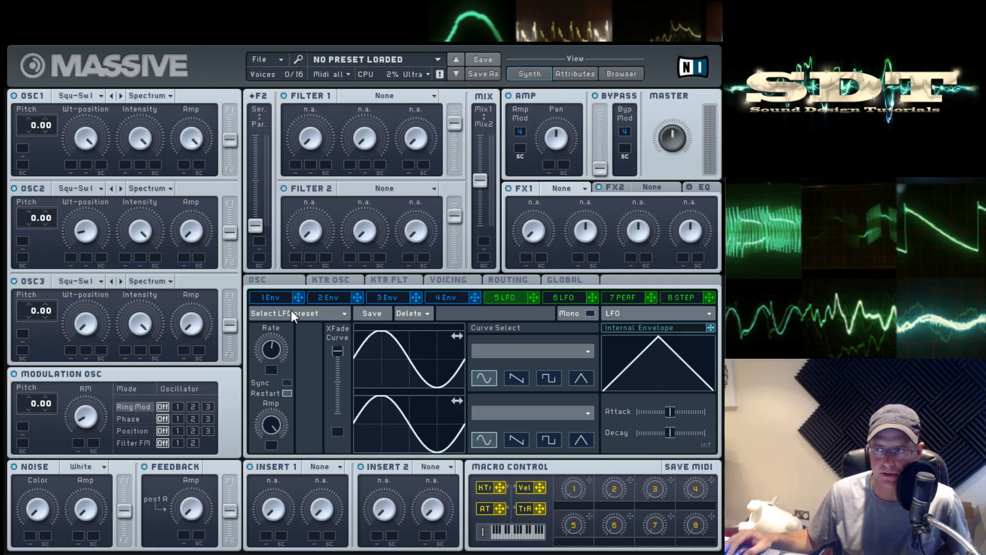
Look through the settings of envelopes 1 to 4.
left_click(324, 298)
left_click(385, 298)
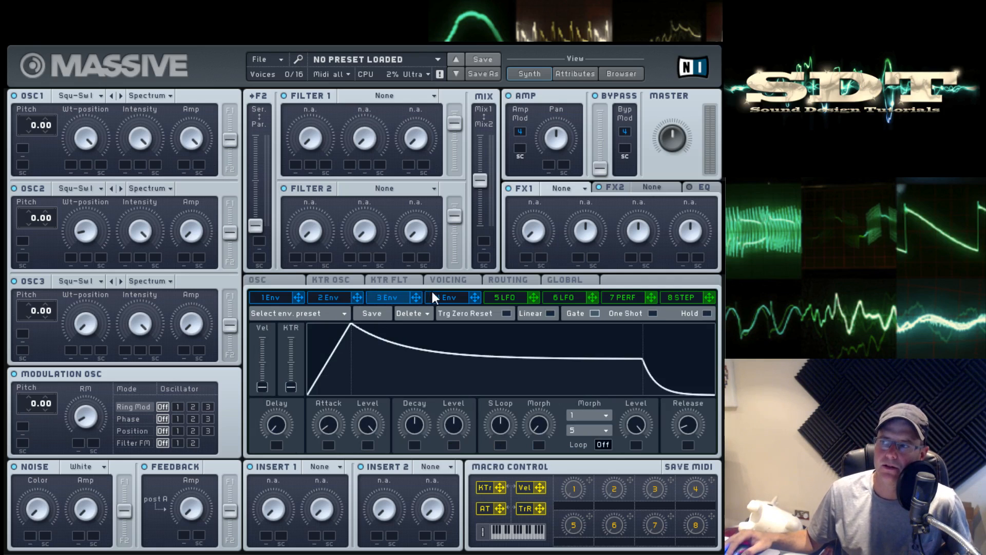
left_click(437, 297)
left_click(388, 298)
left_click(328, 298)
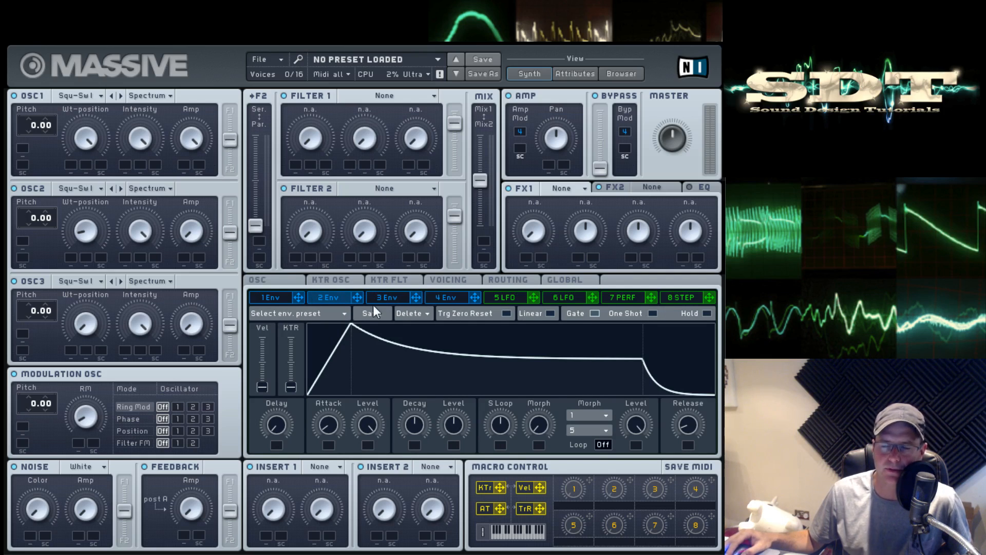
left_click(391, 298)
left_click(442, 296)
left_click(276, 298)
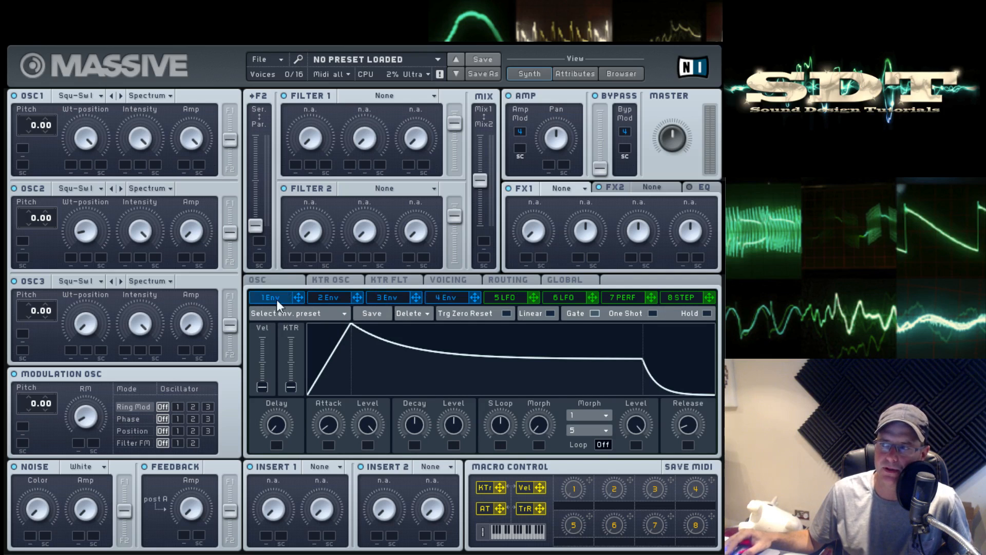
Change modulator 5 from an LFO to a Performer.
left_click(501, 298)
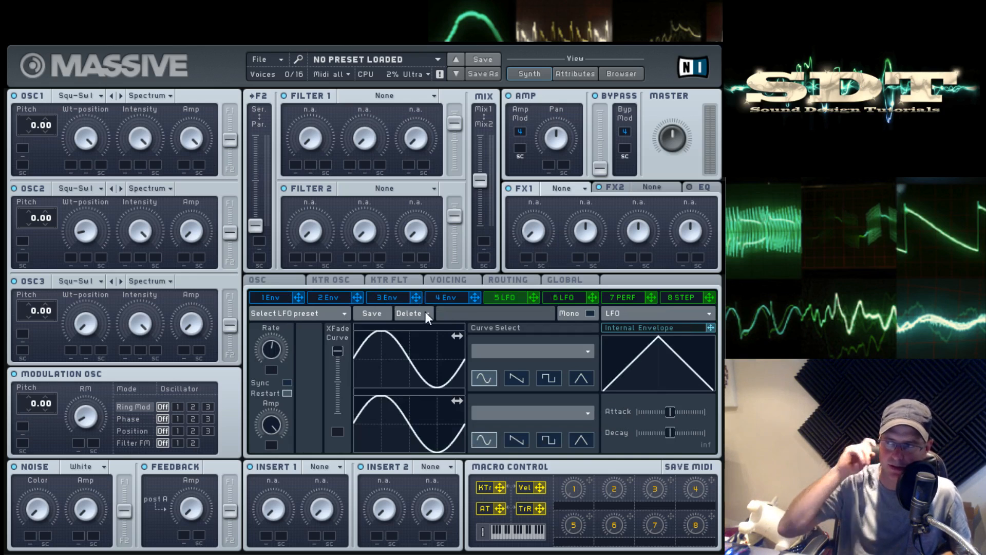
left_click(667, 311)
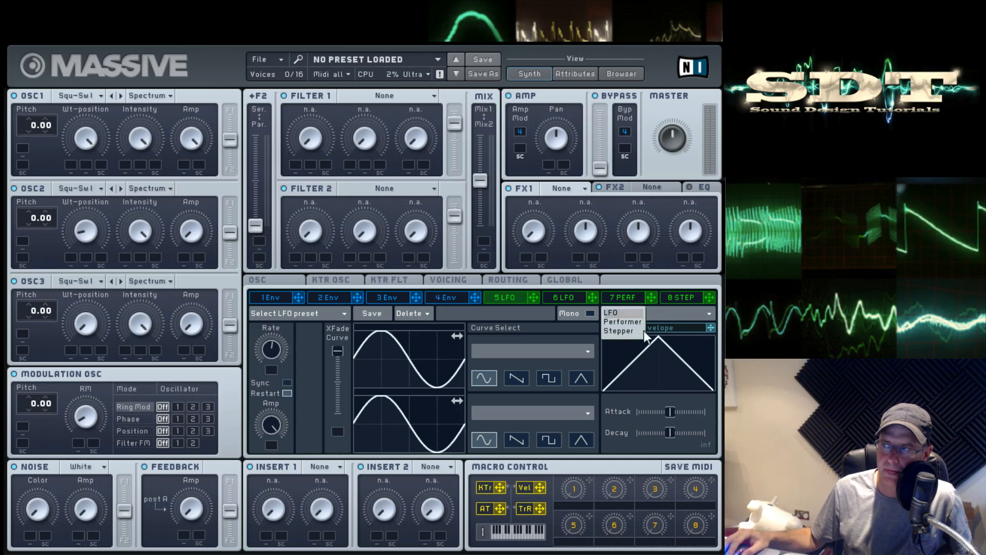
left_click(640, 327)
left_click(656, 308)
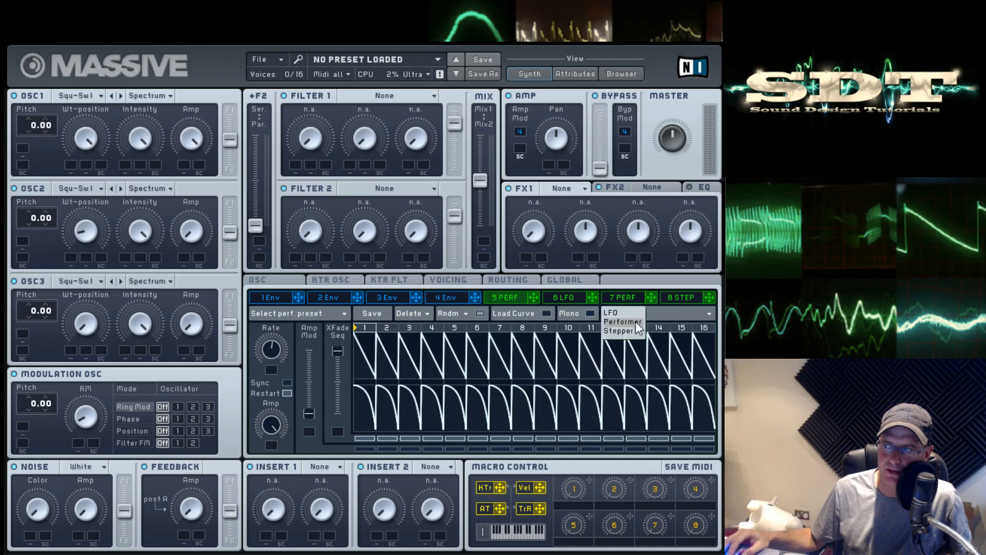
left_click(702, 312)
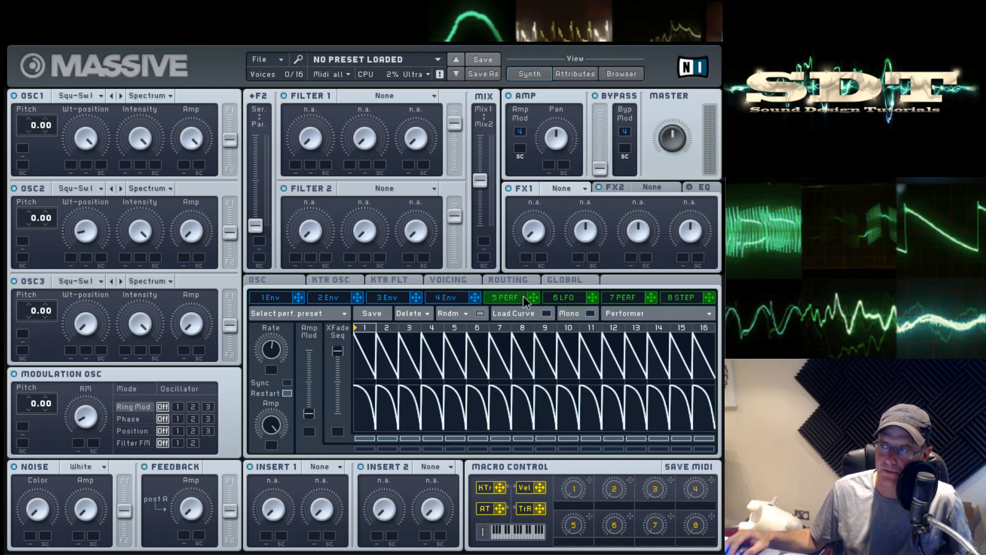
Review modulators 5, 6 and 8, and change modulator 7 to an LFO.
left_click(563, 297)
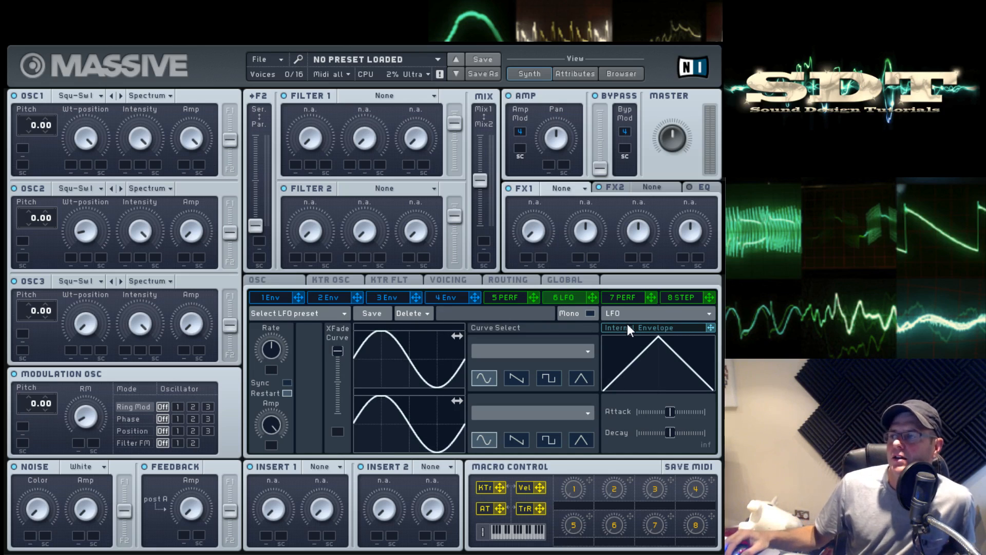
left_click(509, 296)
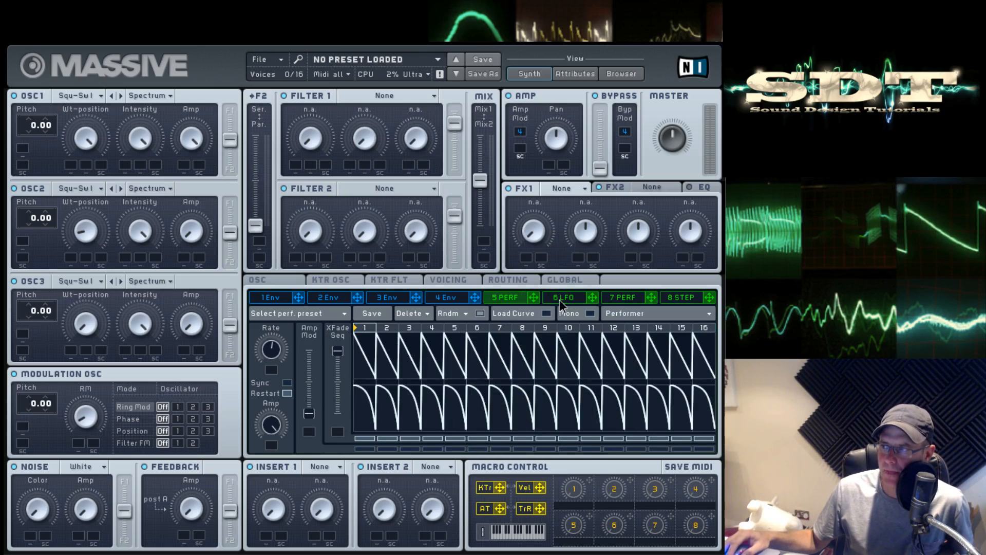
left_click(681, 297)
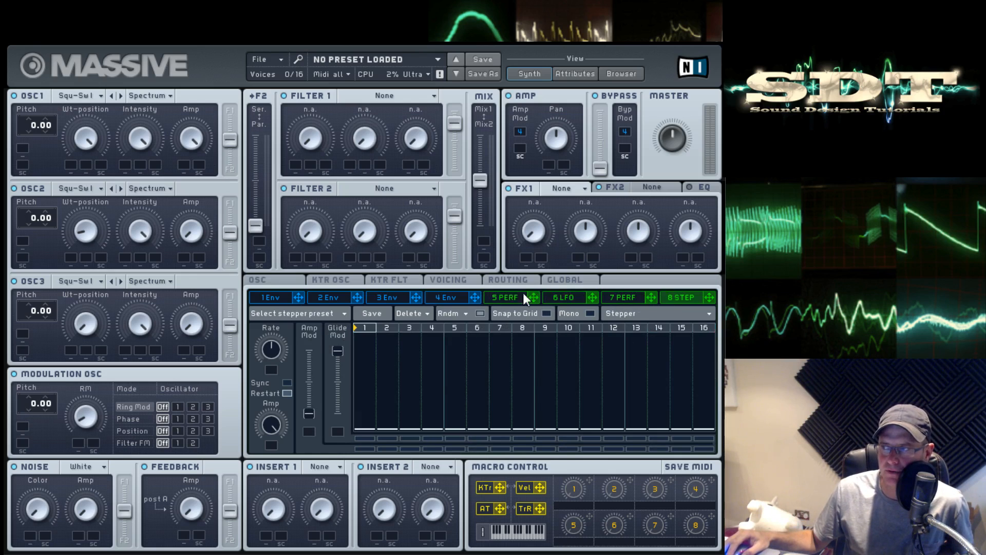
left_click(513, 296)
left_click(568, 297)
left_click(624, 296)
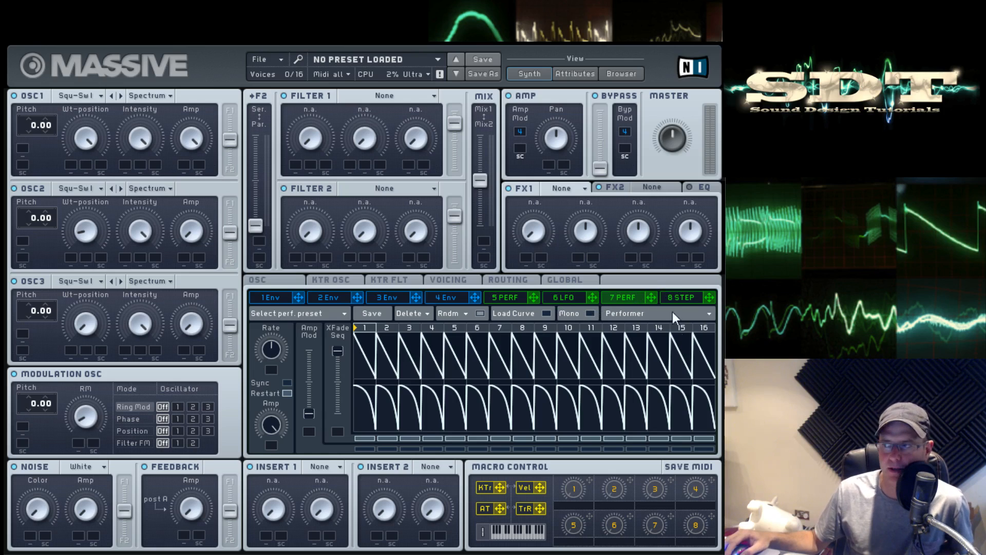
left_click(693, 315)
left_click(629, 316)
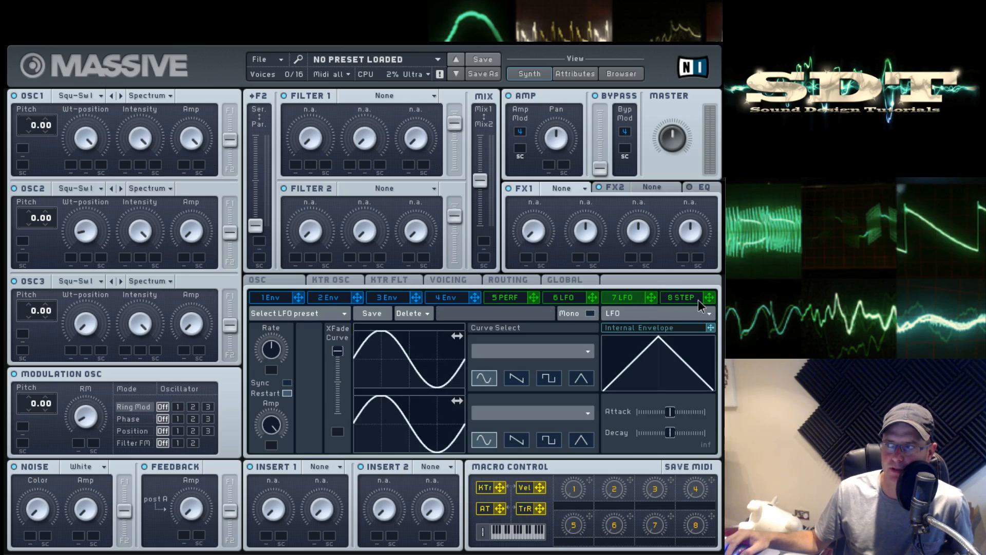
Change modulator 8 to an LFO and set modulator 5 back to LFO as well.
left_click(699, 300)
left_click(699, 314)
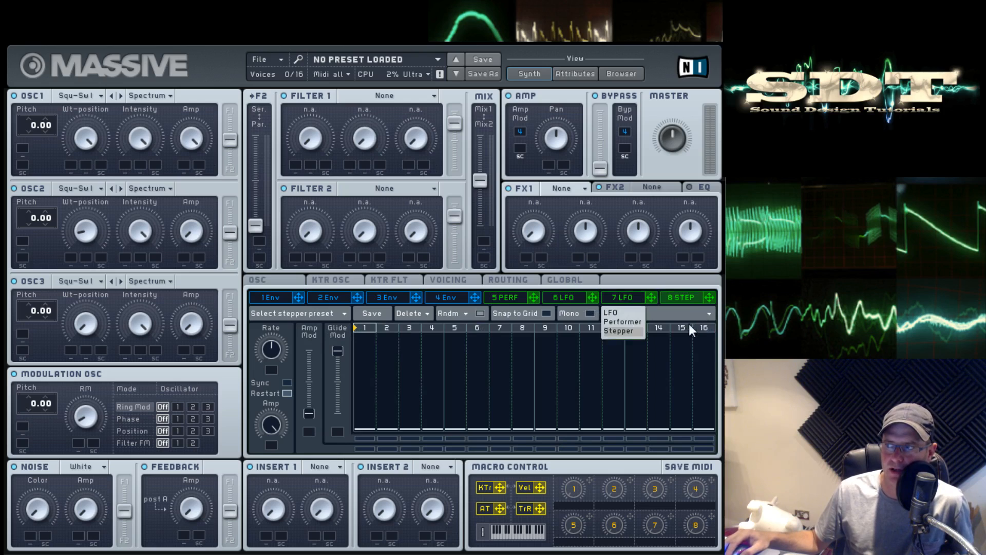
left_click(630, 313)
left_click(530, 301)
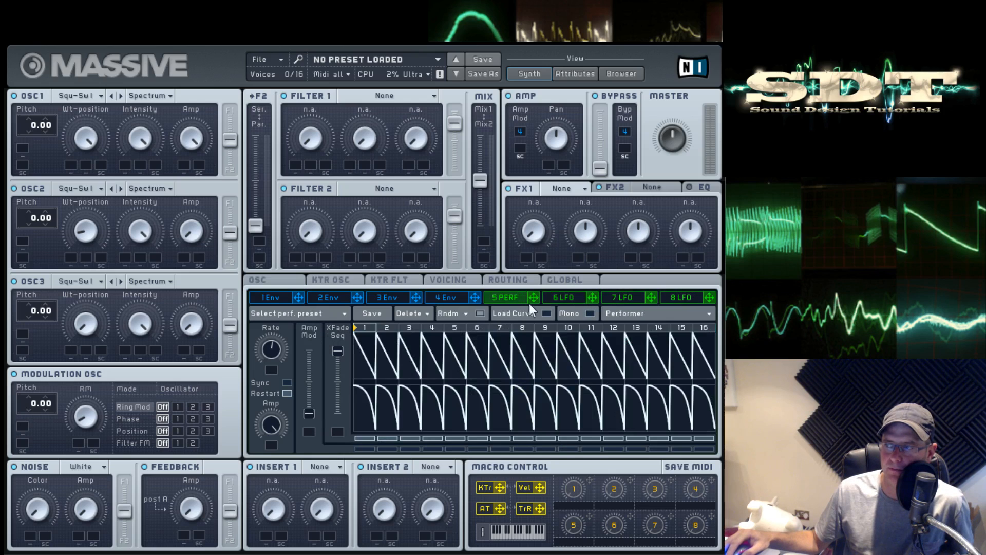
left_click(637, 315)
left_click(624, 315)
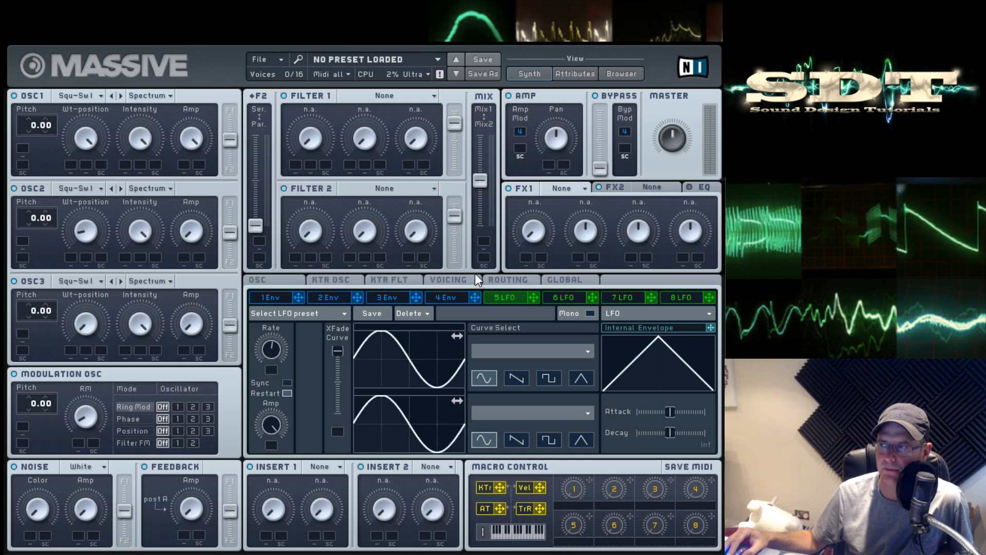
Assign LFO 5 to OSC1's Amp and adjust its modulation range around the knob.
left_click(442, 298)
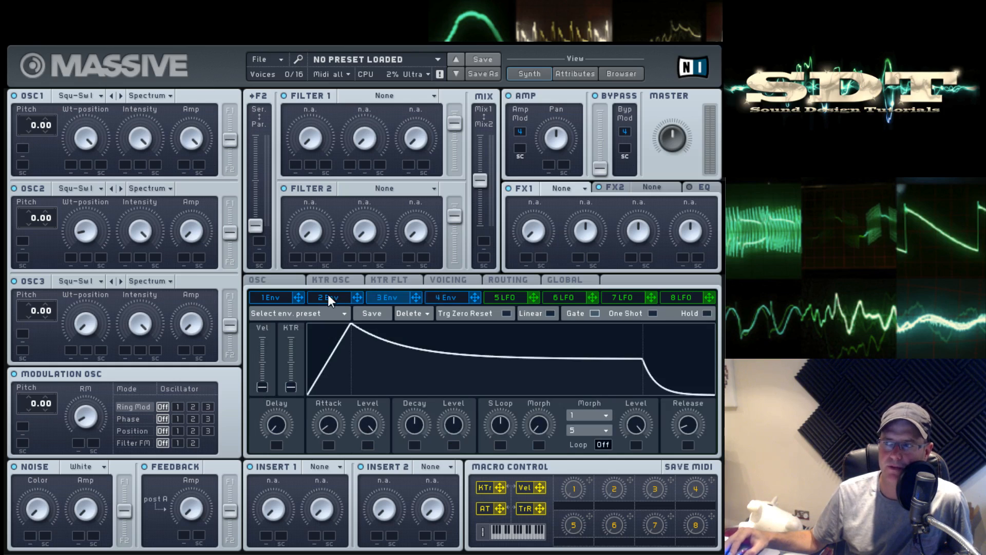
left_click(516, 298)
left_click_drag(534, 299, 156, 245)
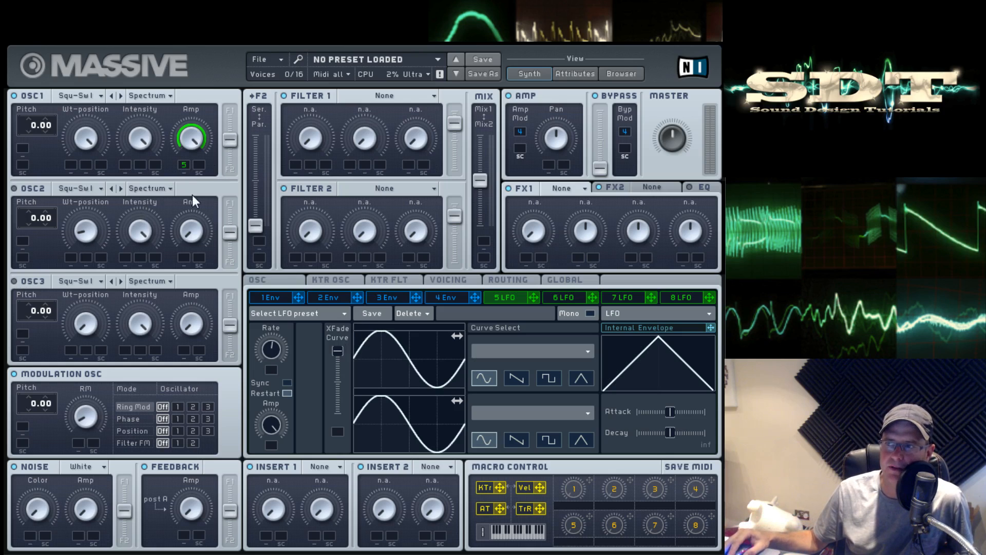
left_click_drag(184, 163, 184, 156)
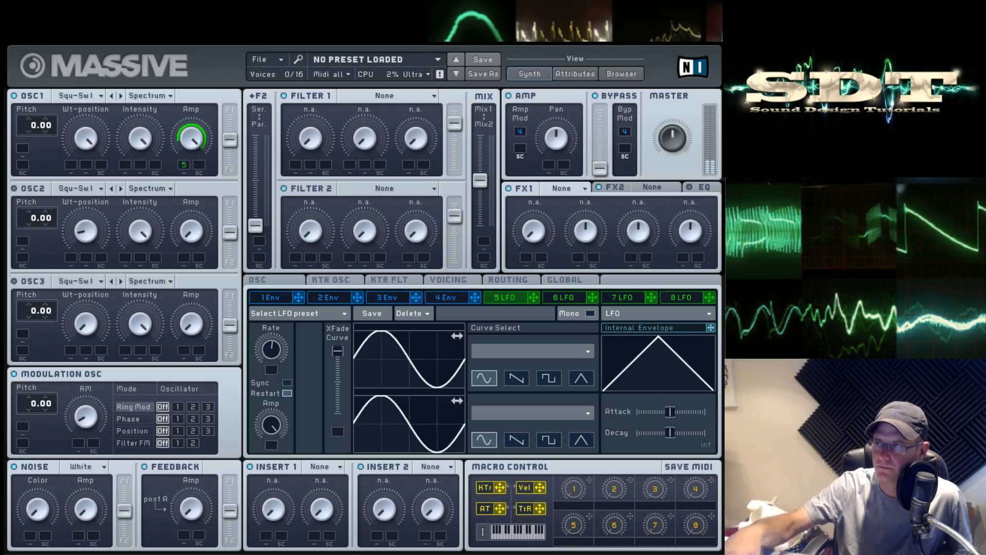
Raise envelope 4's decay level to maximum so the amplitude holds at full level.
left_click(443, 298)
left_click_drag(455, 426, 463, 370)
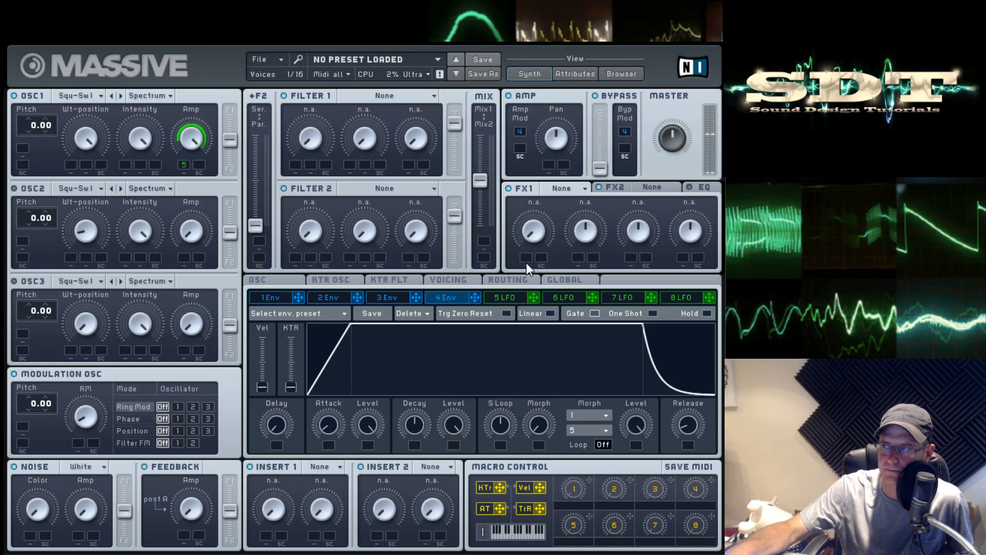
Compare the sine and triangle shapes for LFO 5's first curve and choose the triangle.
left_click(517, 298)
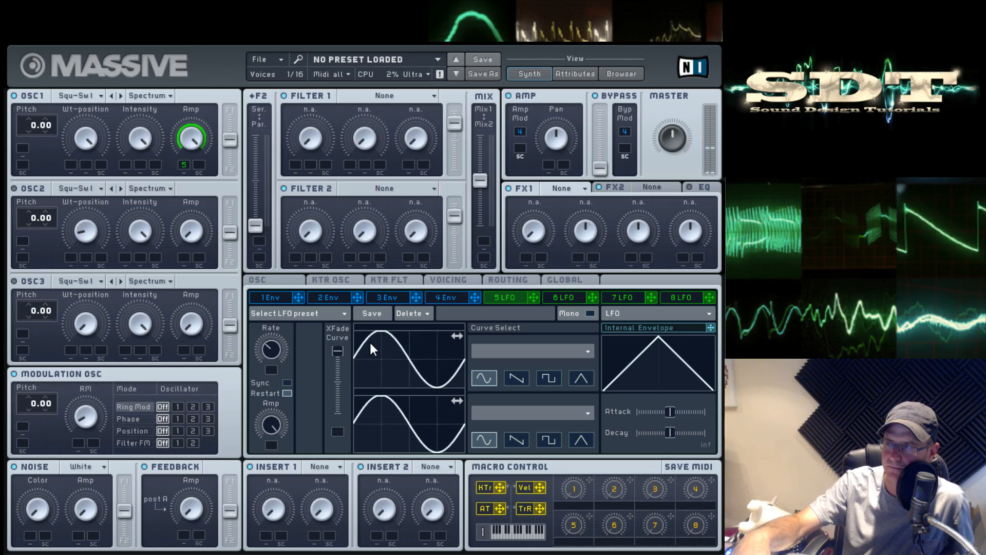
left_click(582, 380)
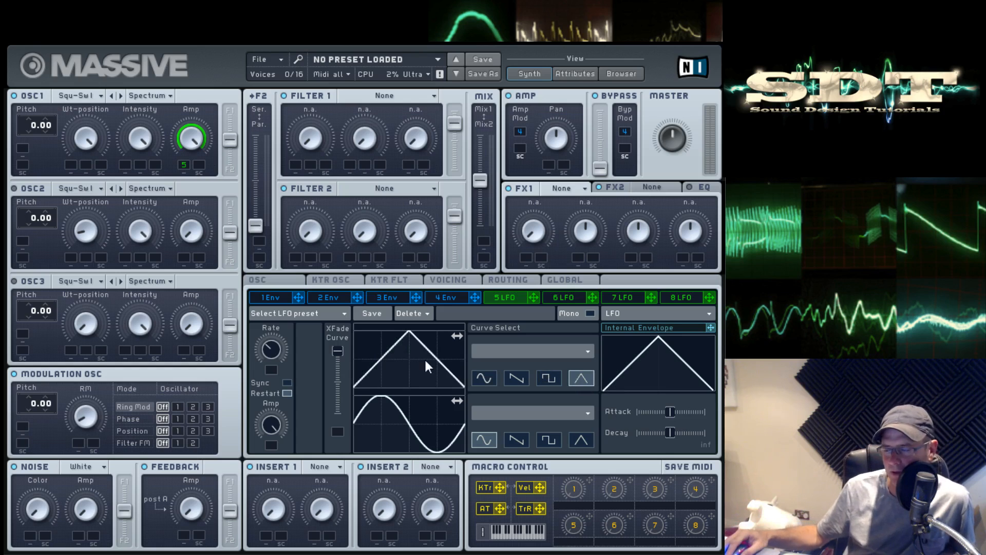
left_click(483, 376)
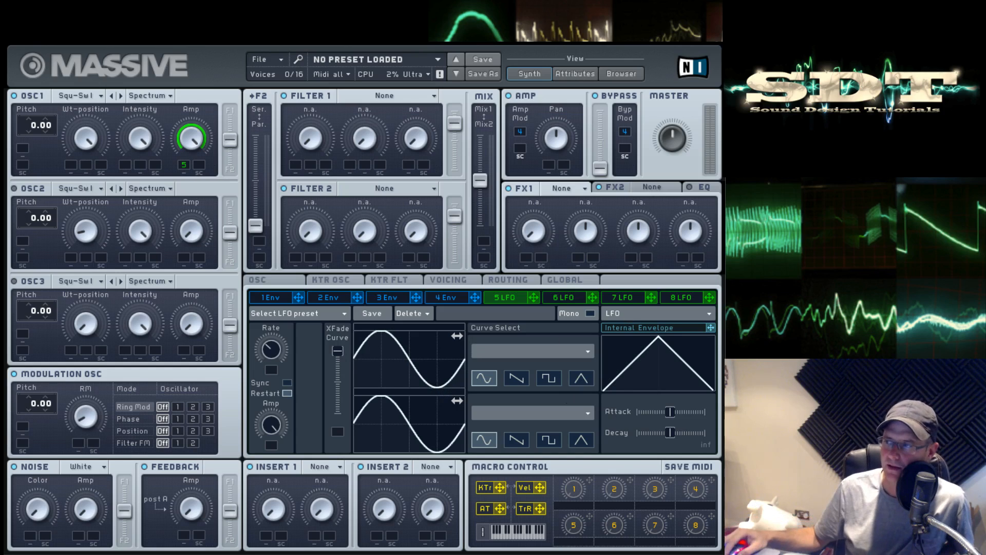
left_click(582, 381)
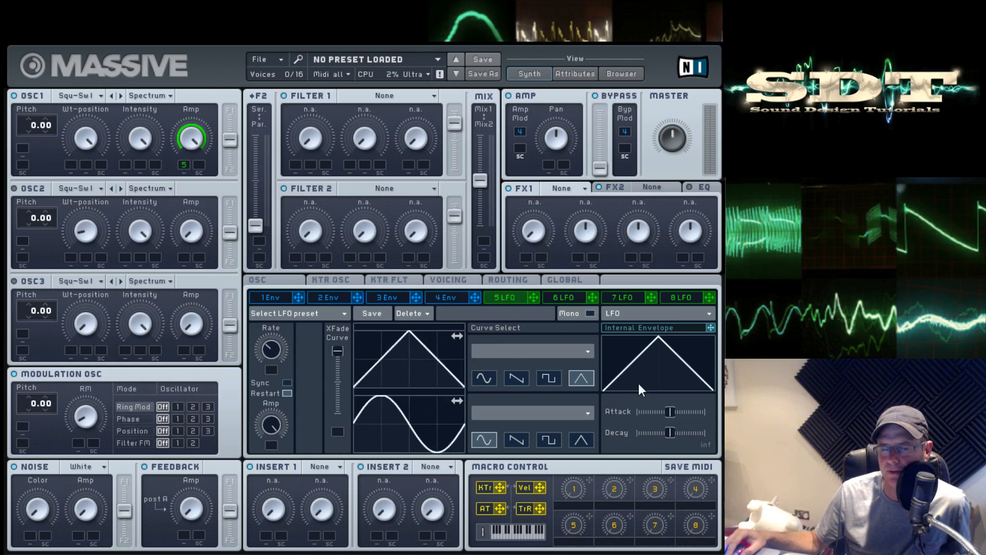
Try different rates on LFO 5 and turn down its Amp to reduce the modulation.
left_click_drag(274, 356, 283, 296)
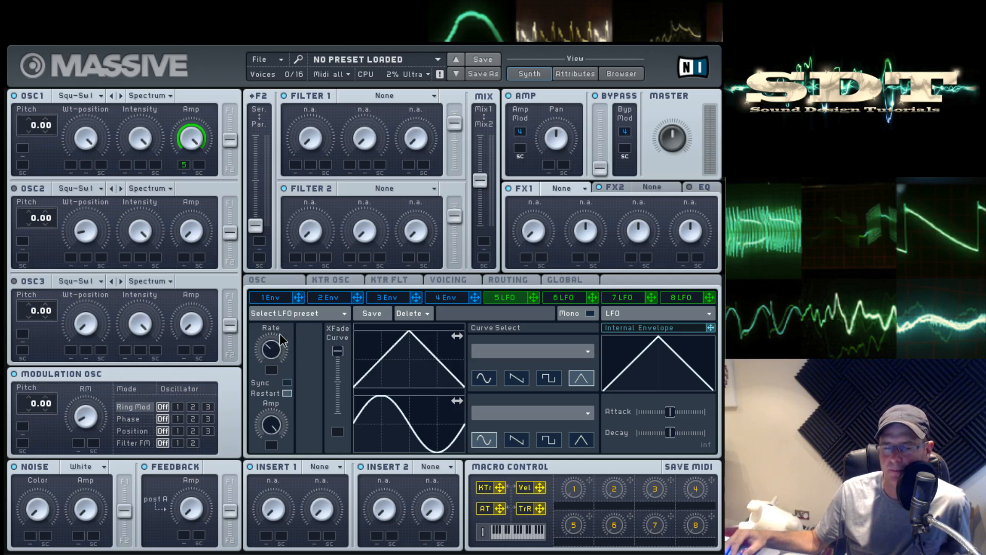
left_click_drag(286, 345, 285, 355)
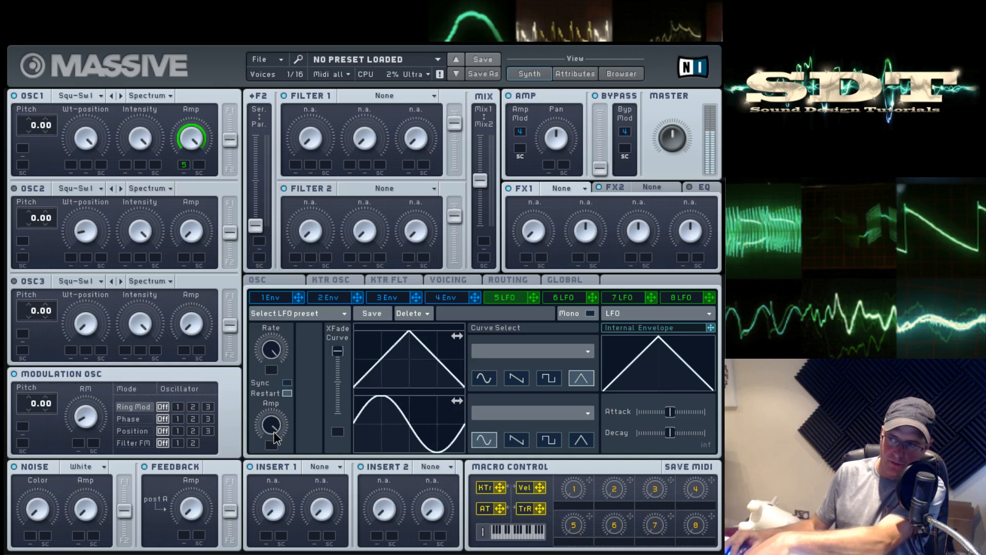
left_click_drag(272, 423, 277, 483)
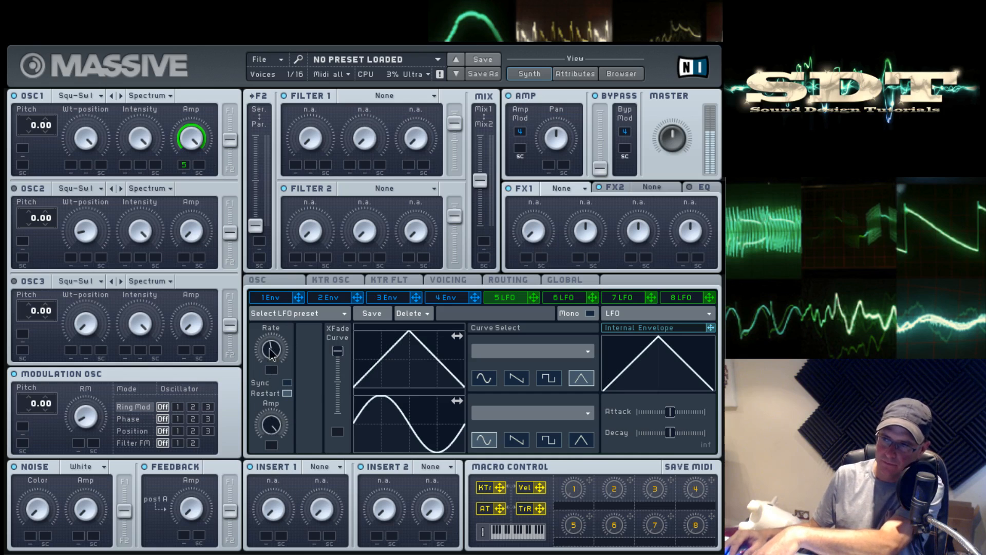
left_click_drag(279, 355, 271, 357)
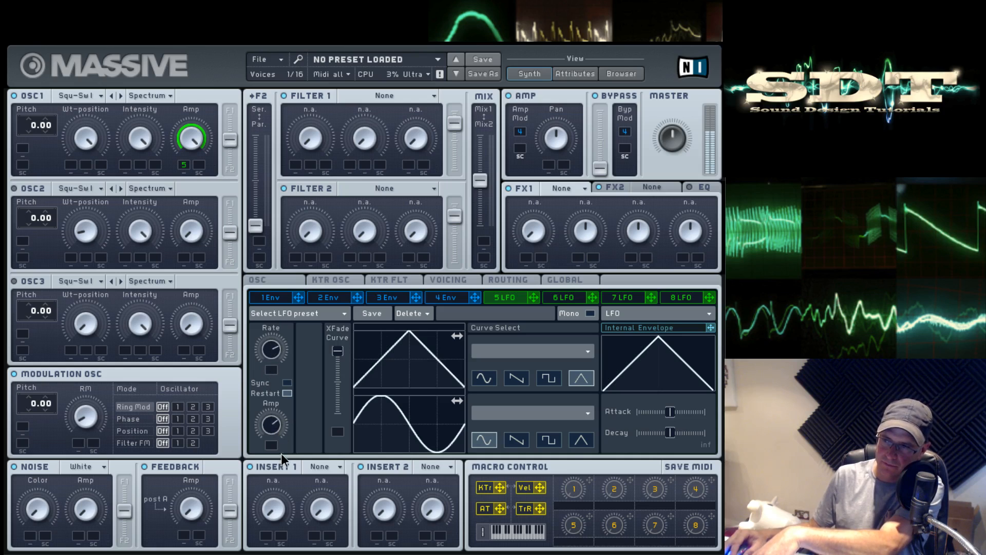
left_click_drag(281, 453, 285, 515)
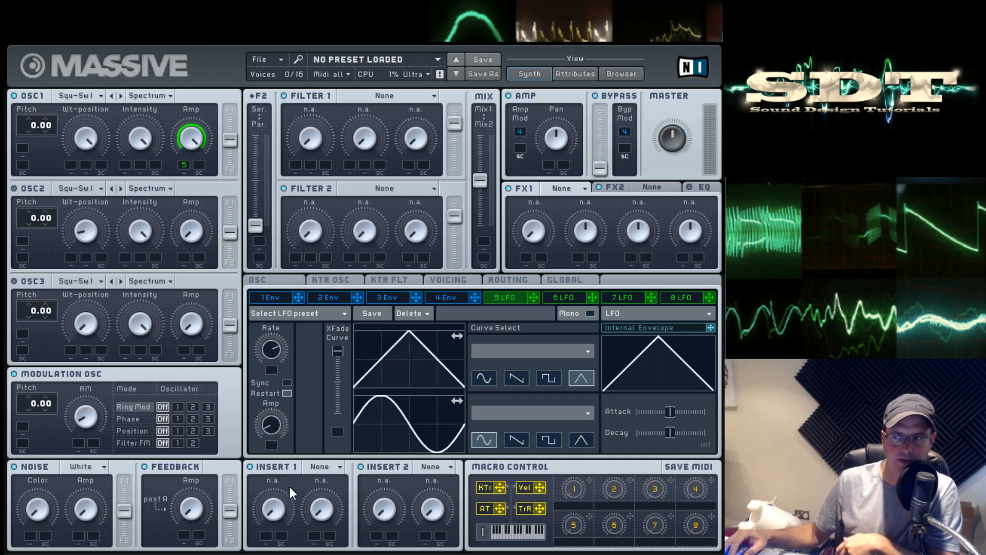
Enable tempo sync for LFO 5 and turn its Amp back up to full.
left_click(288, 384)
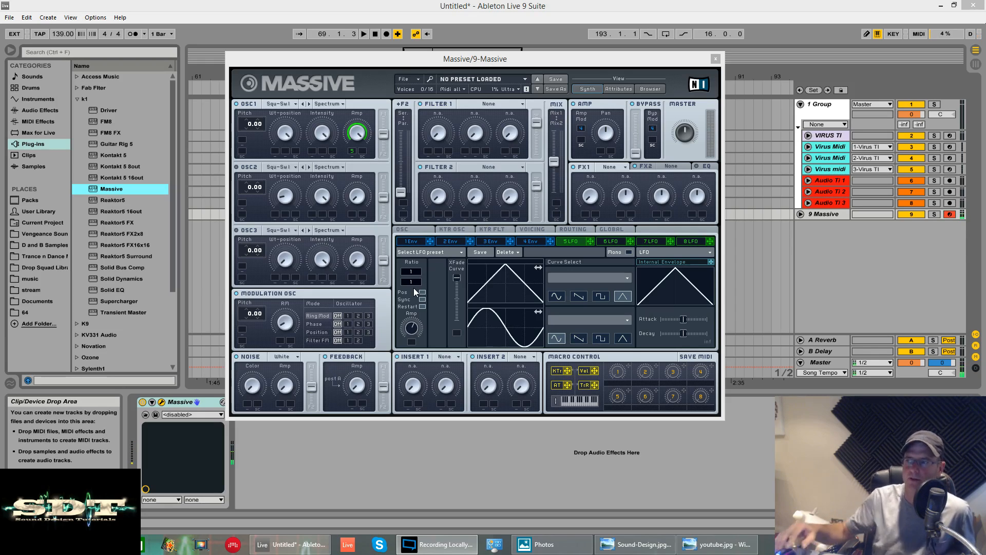
left_click_drag(375, 57, 357, 144)
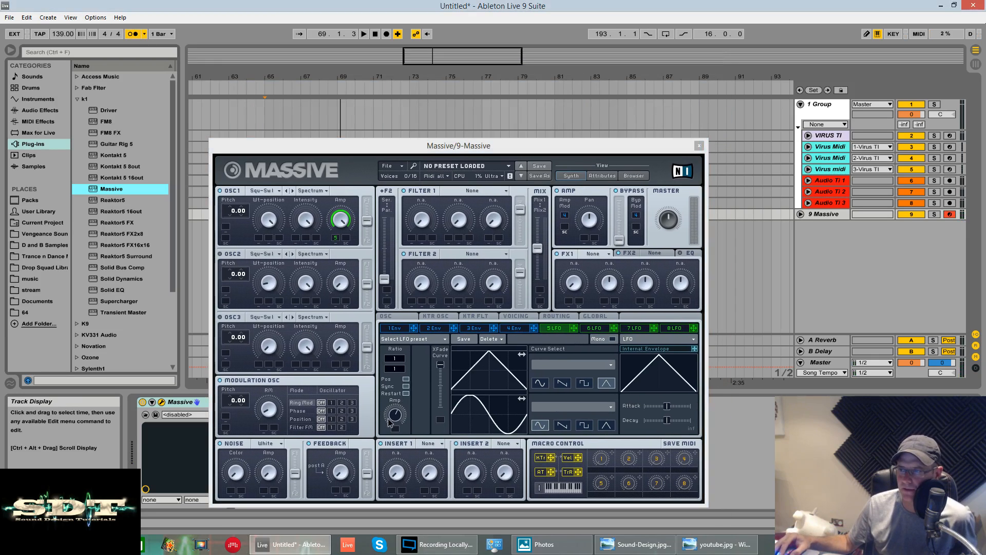
left_click_drag(388, 417, 385, 354)
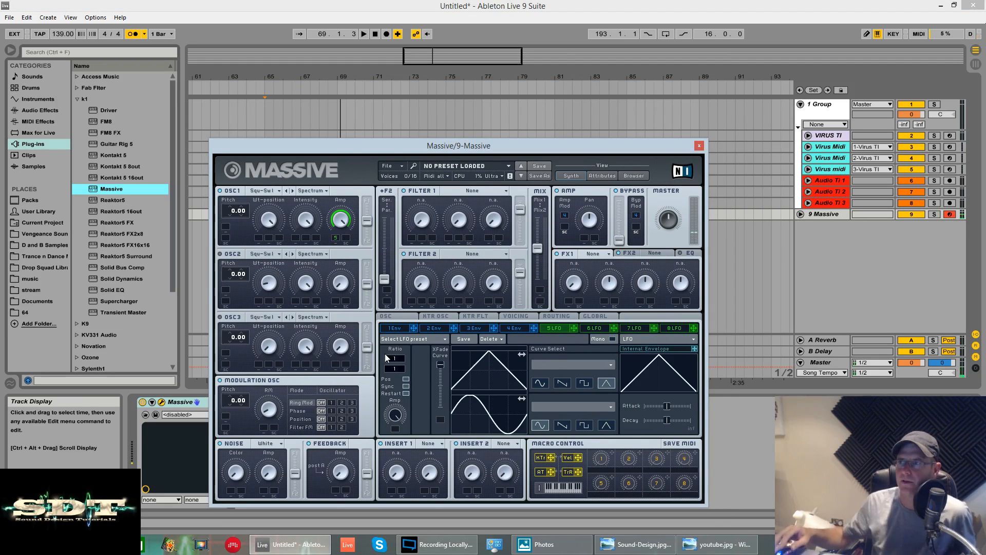
Start playback in Ableton Live briefly to check the synced LFO, and stop it.
left_click(368, 47)
key("space")
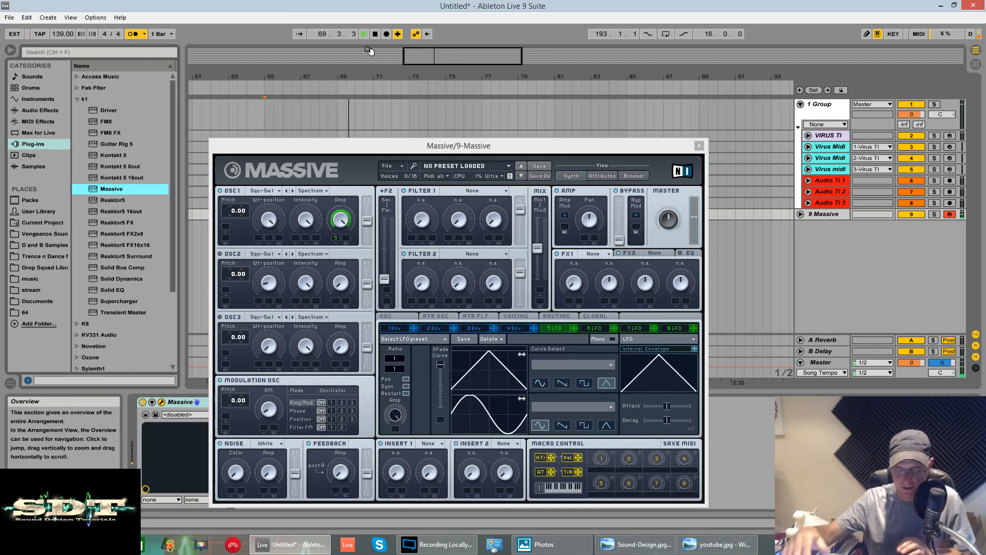
key("space")
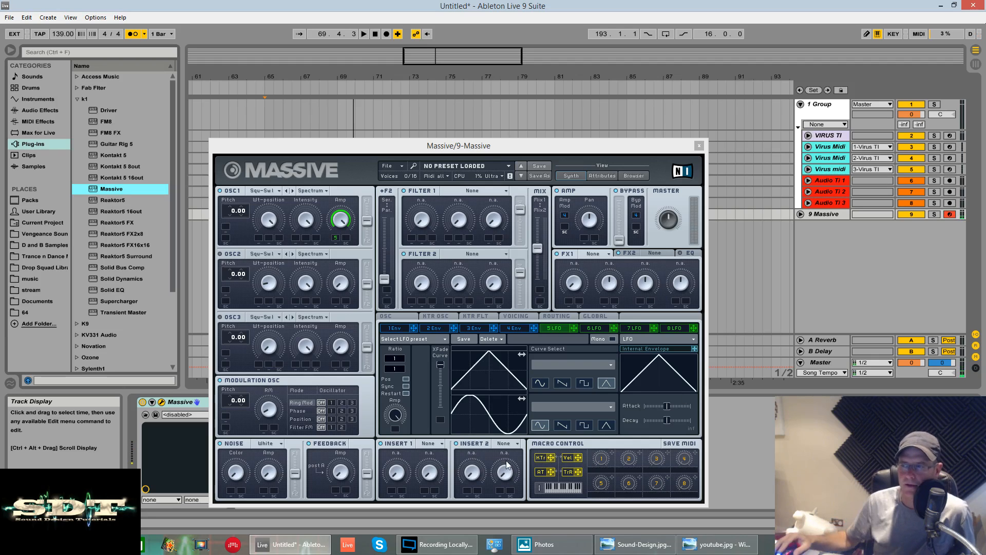
Set LFO 5's sync ratio to 1/4 and start playback.
left_click(400, 368)
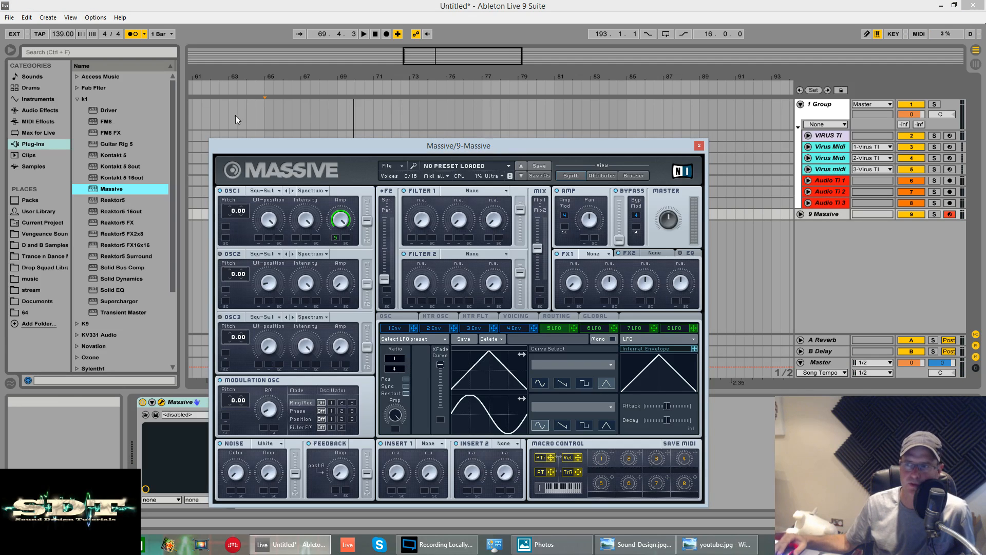
left_click(364, 34)
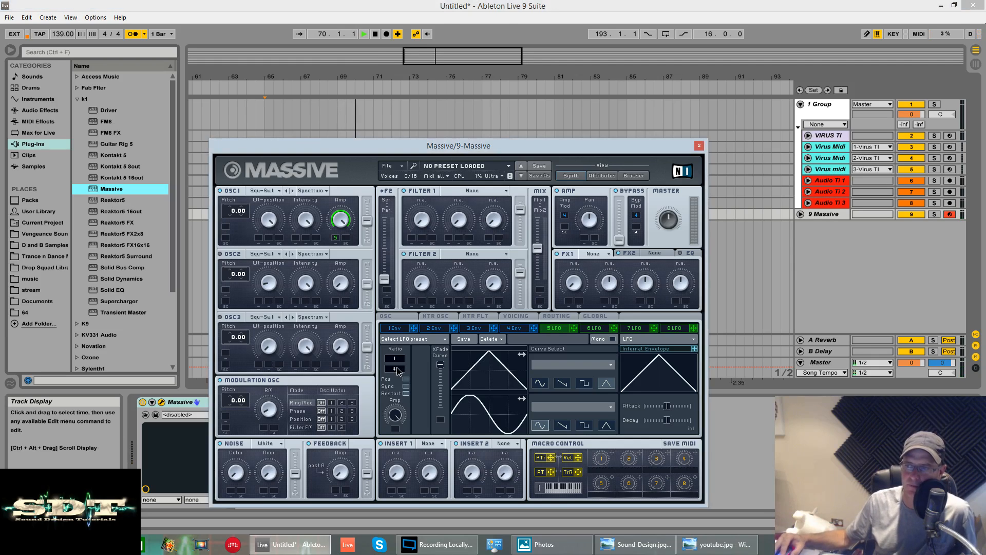
Try other sync ratios on LFO 5, including 1/32, during playback in Ableton Live, and stop playback.
left_click_drag(400, 371, 396, 359)
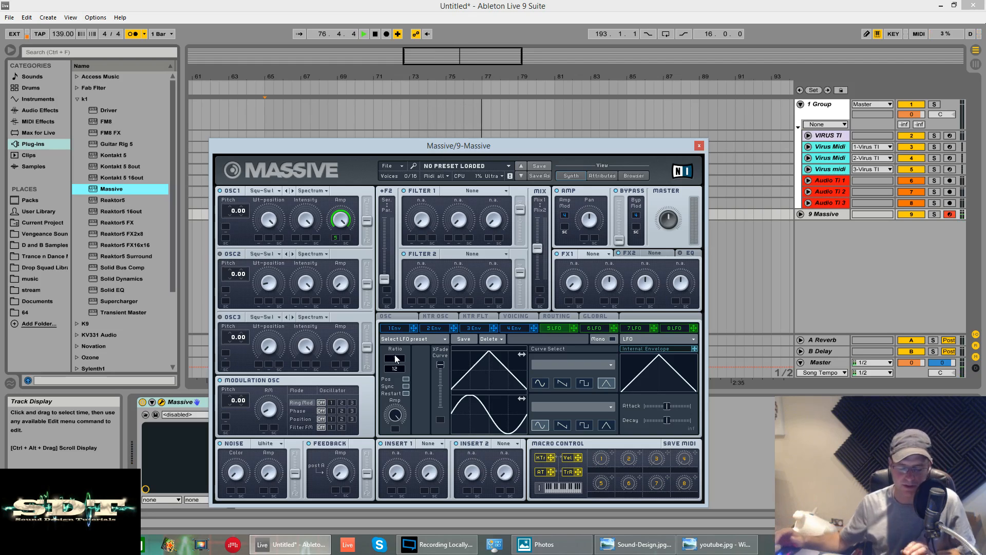
key("space")
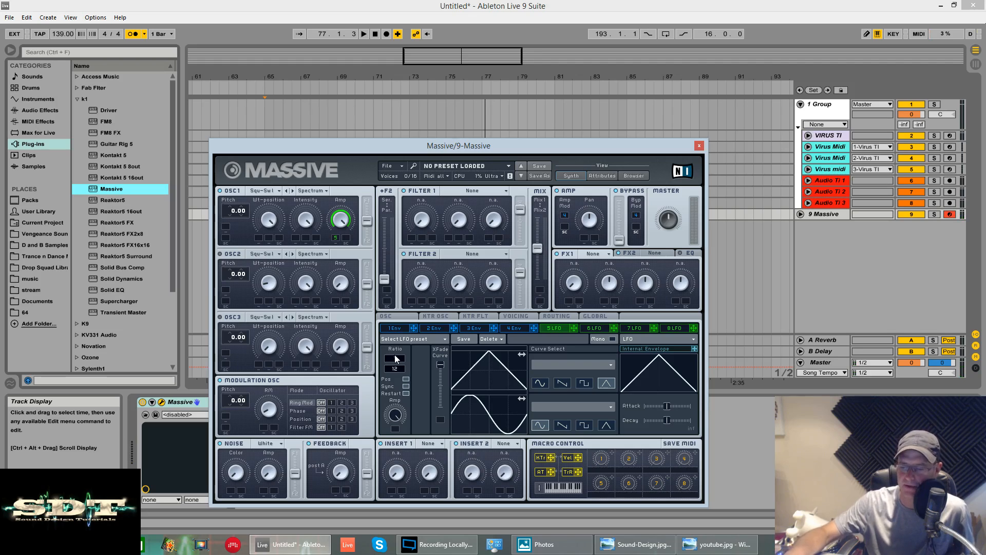
key("space")
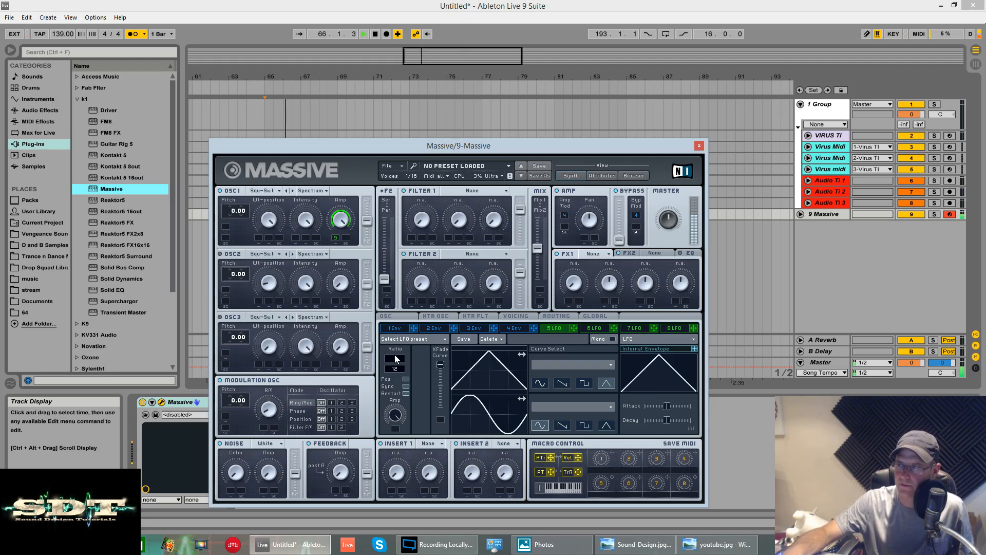
left_click_drag(395, 374, 401, 362)
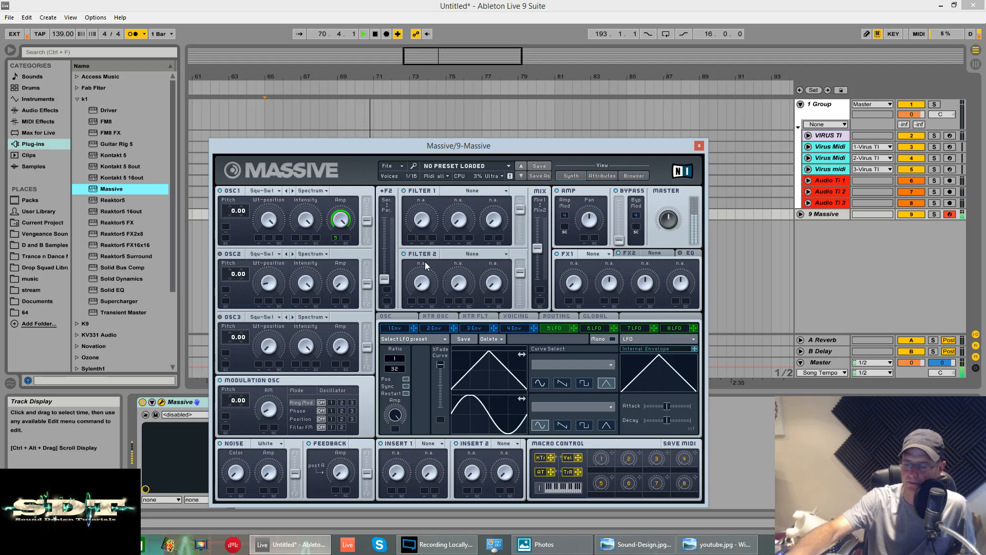
key("c")
key("space")
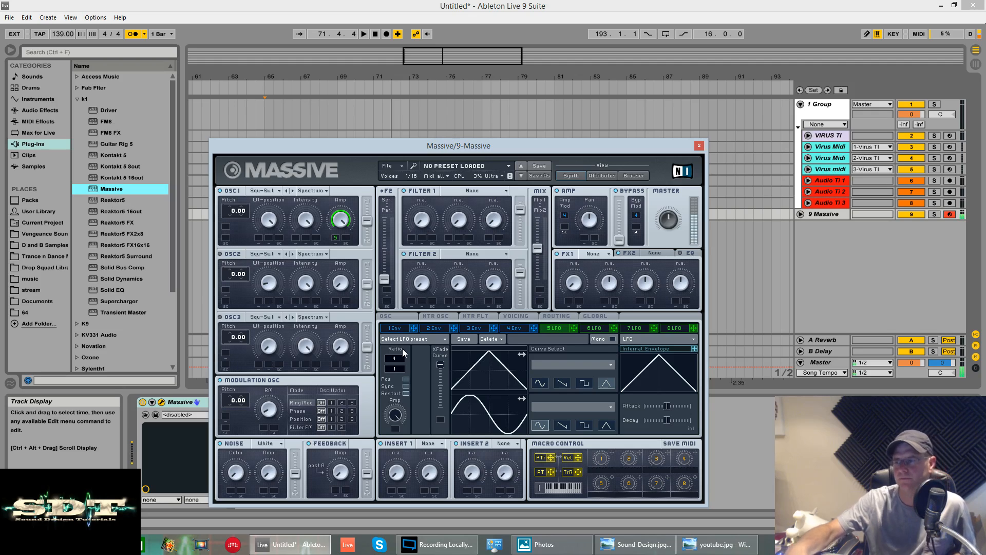
Set LFO 5's sync ratio to 1/1.
left_click_drag(396, 370, 396, 373)
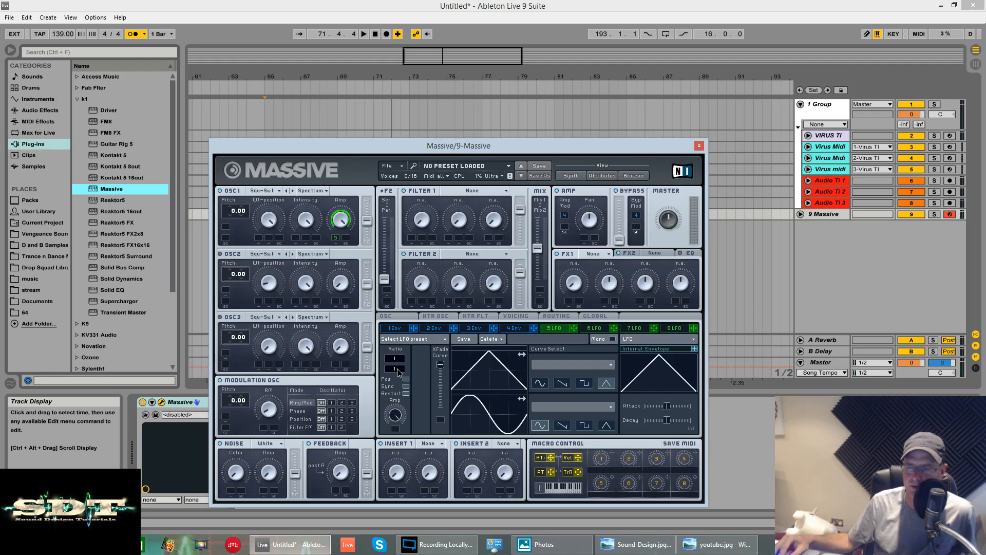
mouse_move(397, 368)
left_mouse_down()
mouse_move(400, 322)
mouse_move(394, 383)
left_mouse_up()
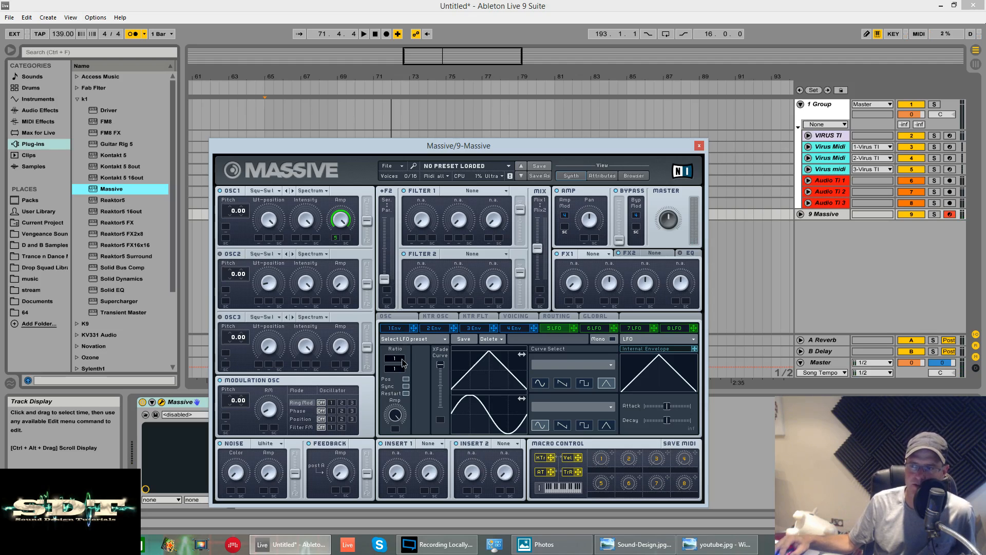
mouse_move(401, 359)
left_mouse_down()
mouse_move(402, 349)
mouse_move(401, 363)
left_mouse_up()
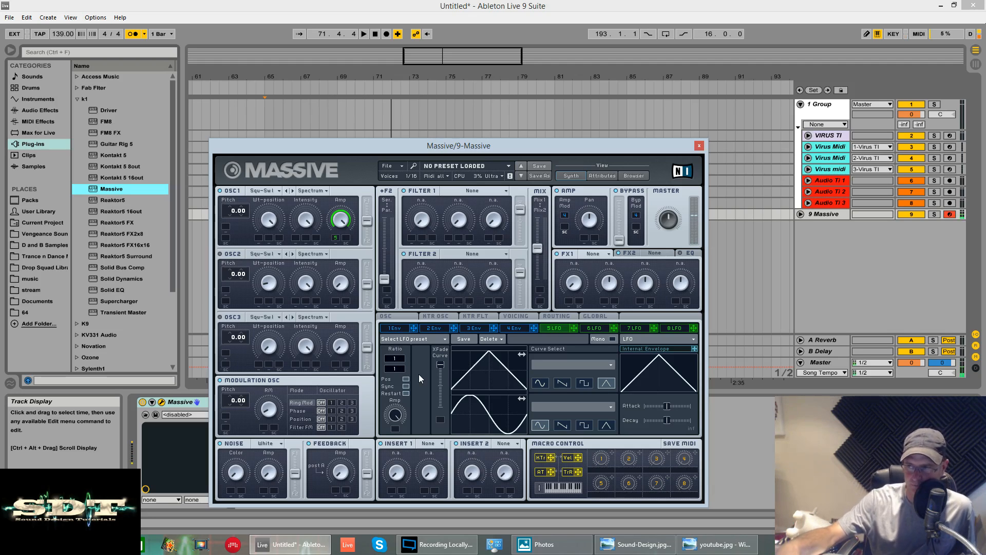
Cycle LFO 5's upper curve through the sine, sawtooth, square and triangle shapes, ending on triangle.
left_click(541, 383)
left_click(565, 383)
left_click(585, 382)
left_click(605, 382)
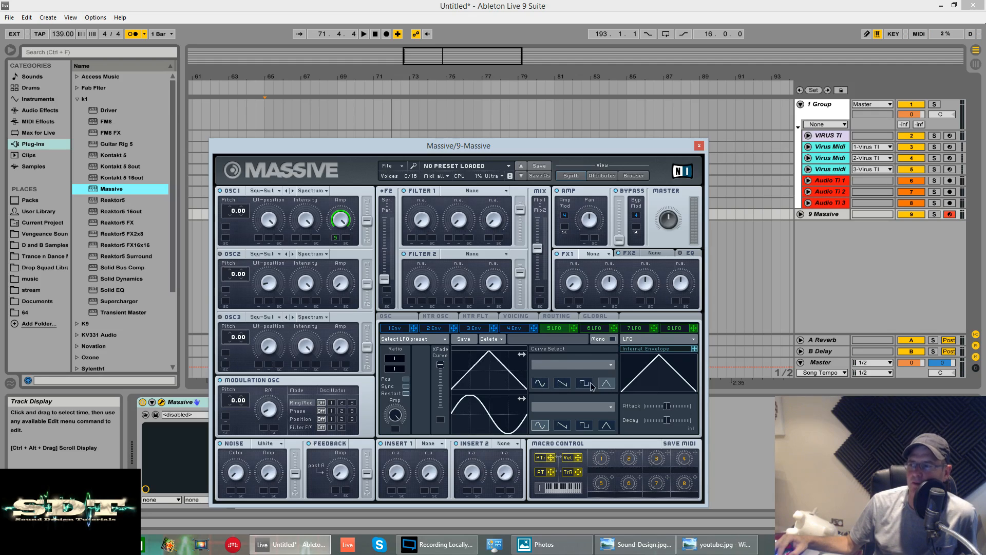
left_click(584, 383)
left_click(563, 384)
left_click(541, 383)
left_click(606, 384)
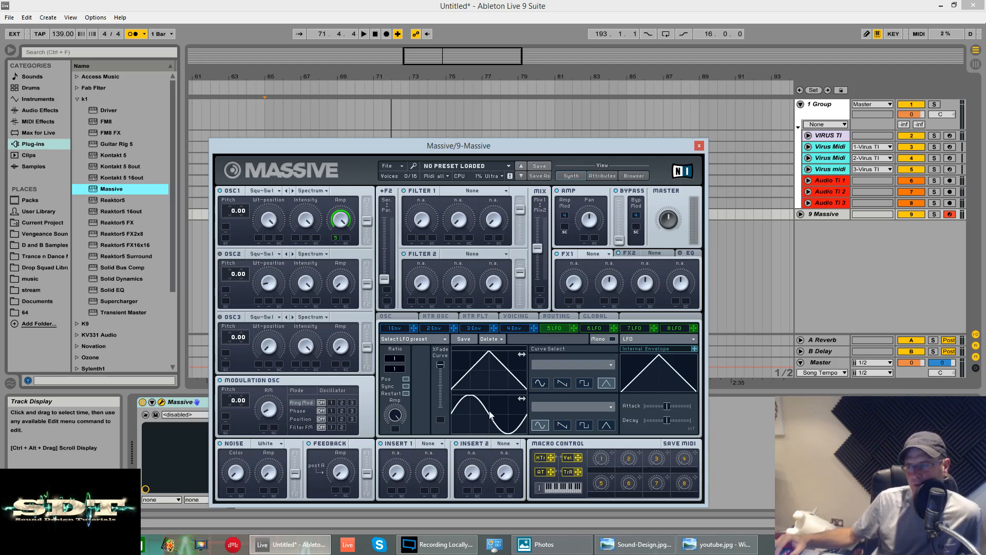
Try the Random Steps 1 and Chinese Roof presets for LFO 5's upper curve.
left_click(610, 365)
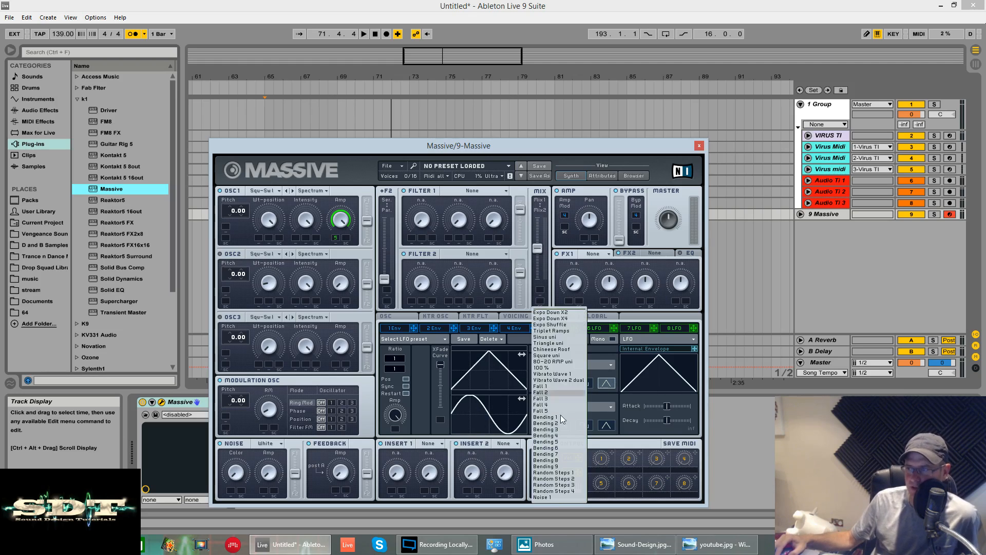
left_click(563, 473)
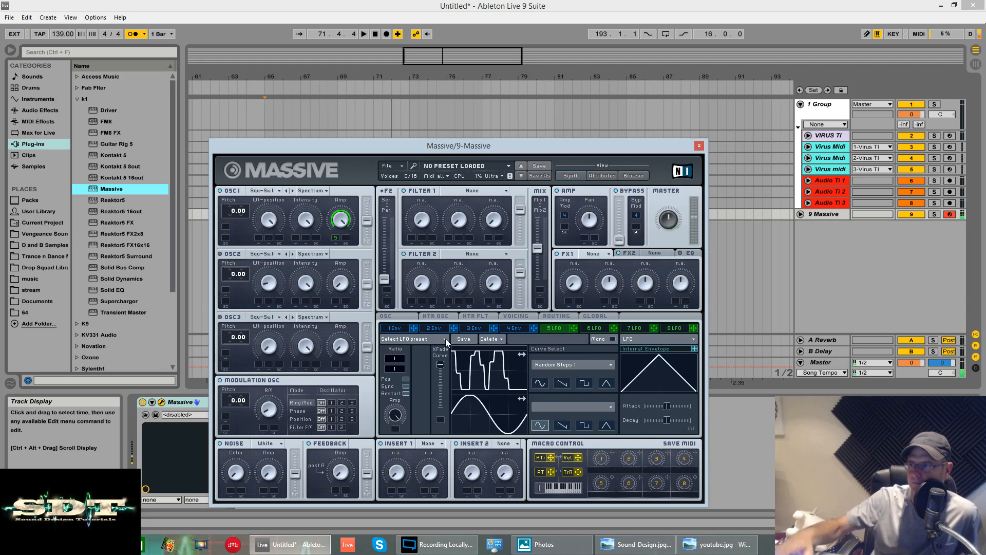
left_click(541, 365)
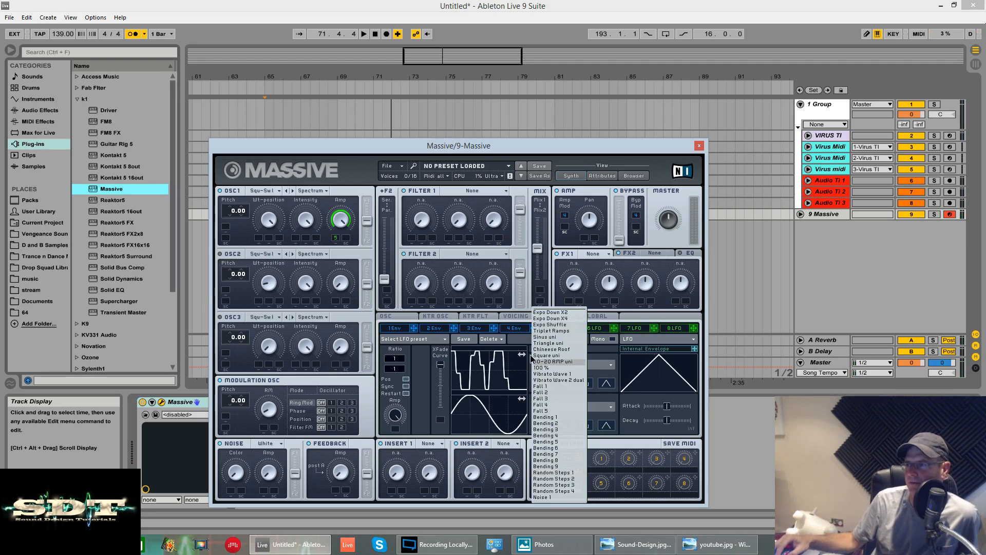
left_click(535, 359)
left_click(543, 362)
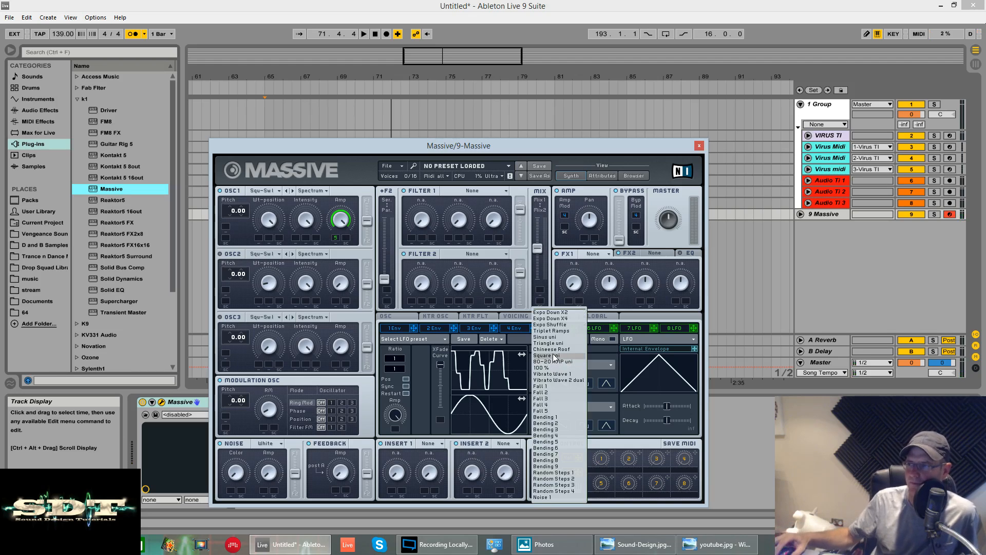
left_click(565, 351)
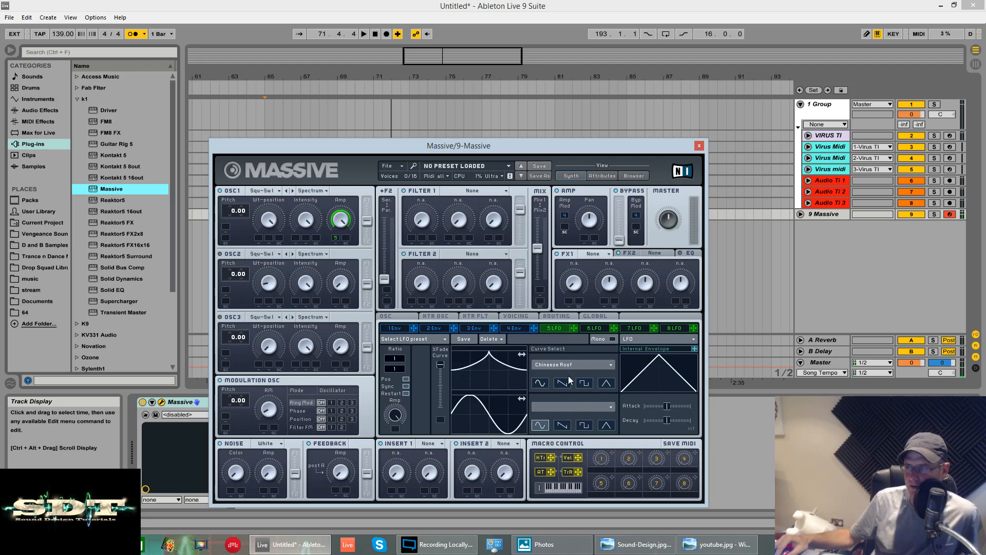
Try the Bending 9, Noise 1 and Fall 4 presets for LFO 5's upper curve.
left_click(588, 364)
left_click(553, 465)
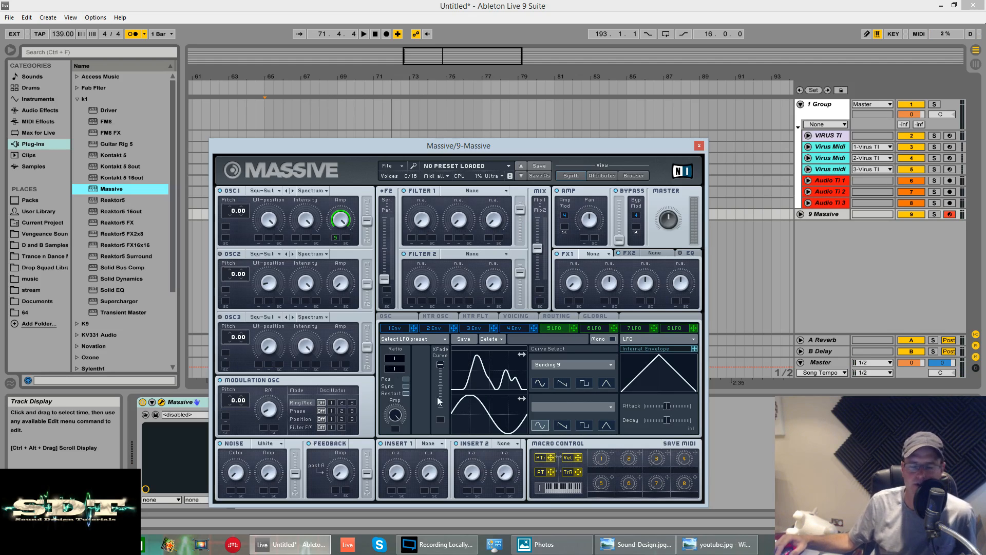
left_click(576, 365)
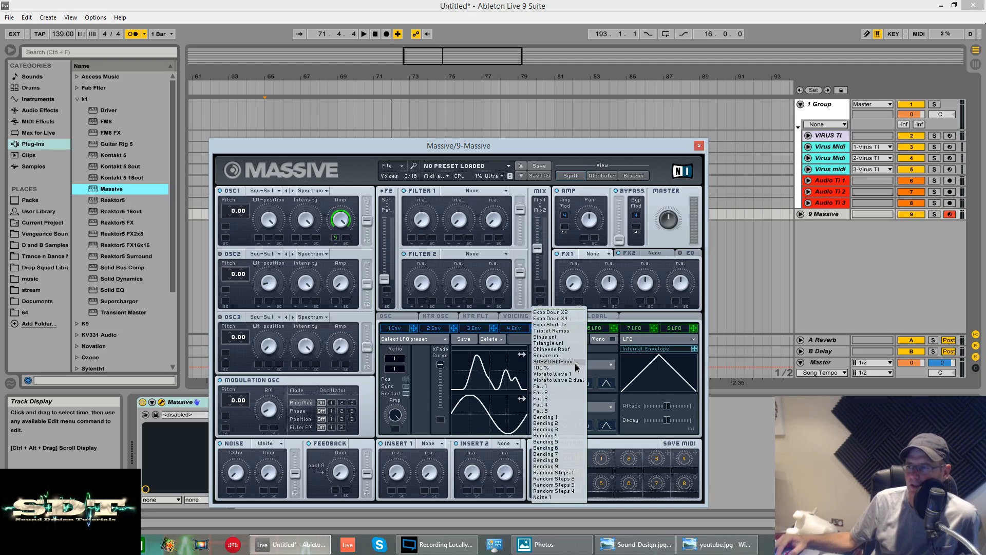
left_click(541, 500)
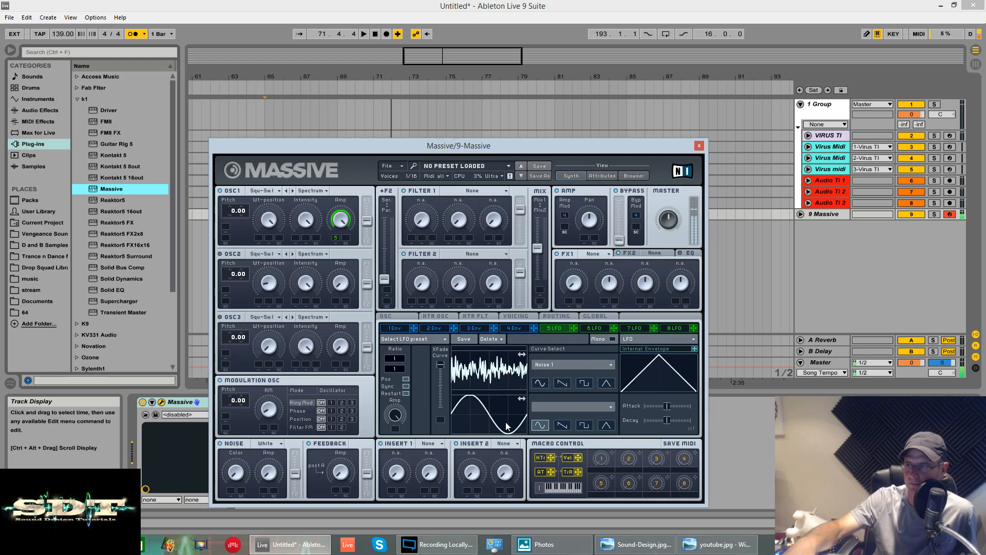
left_click(575, 368)
left_click(565, 405)
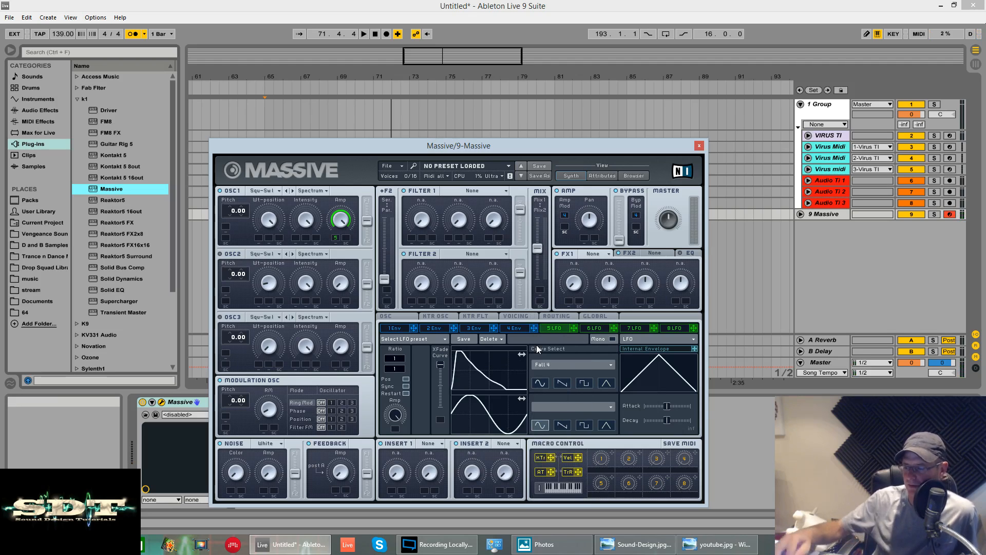
Compare the Fall 4 and Fall 5 presets for LFO 5's upper curve, and choose Fall 1.
left_click(578, 365)
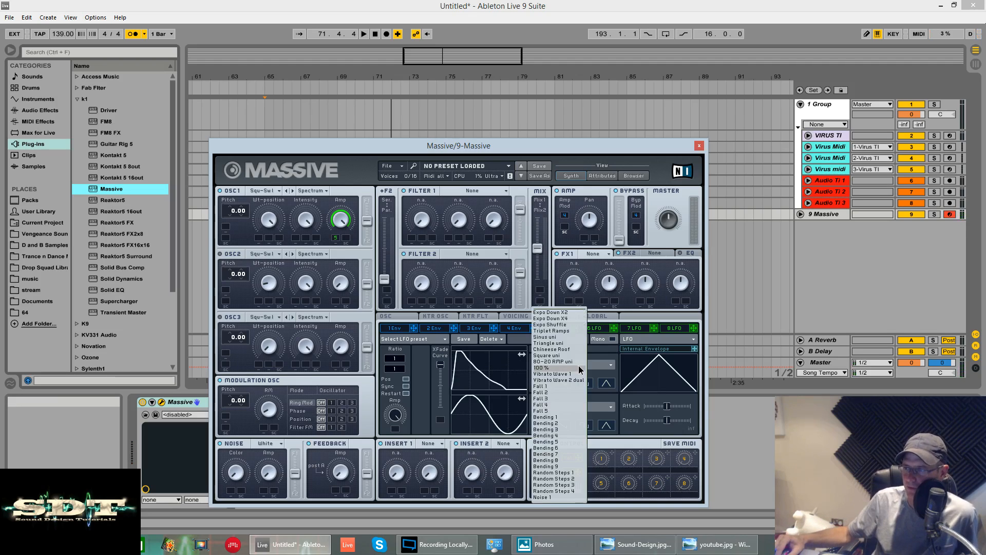
left_click(541, 405)
left_click(573, 362)
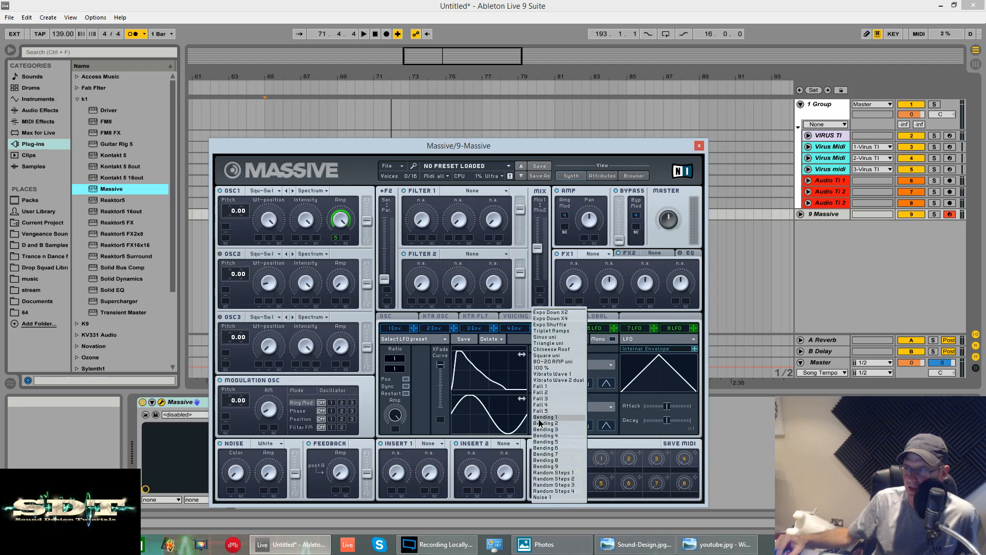
left_click(541, 411)
left_click(576, 366)
left_click(541, 386)
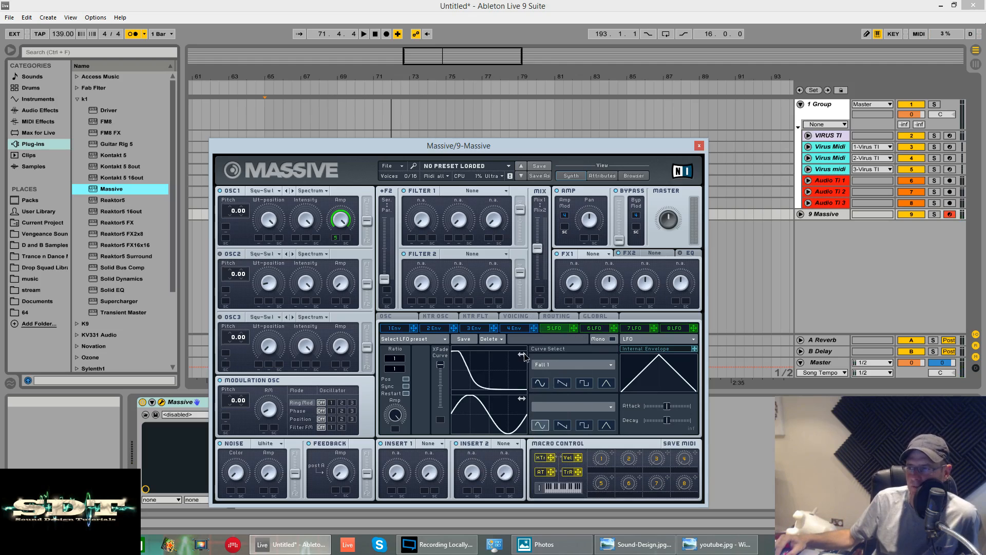
Shift the phase of LFO 5's Fall 1 curve so it starts partway through its drop, keeping LFO as the modulator type.
left_click_drag(524, 354, 475, 359)
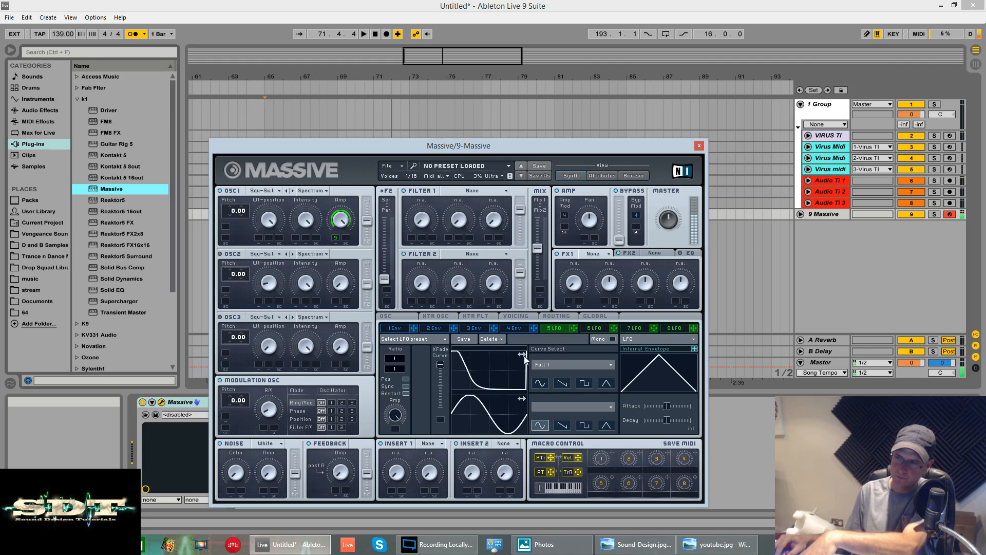
mouse_move(524, 356)
left_mouse_down()
mouse_move(592, 353)
mouse_move(537, 364)
left_mouse_up()
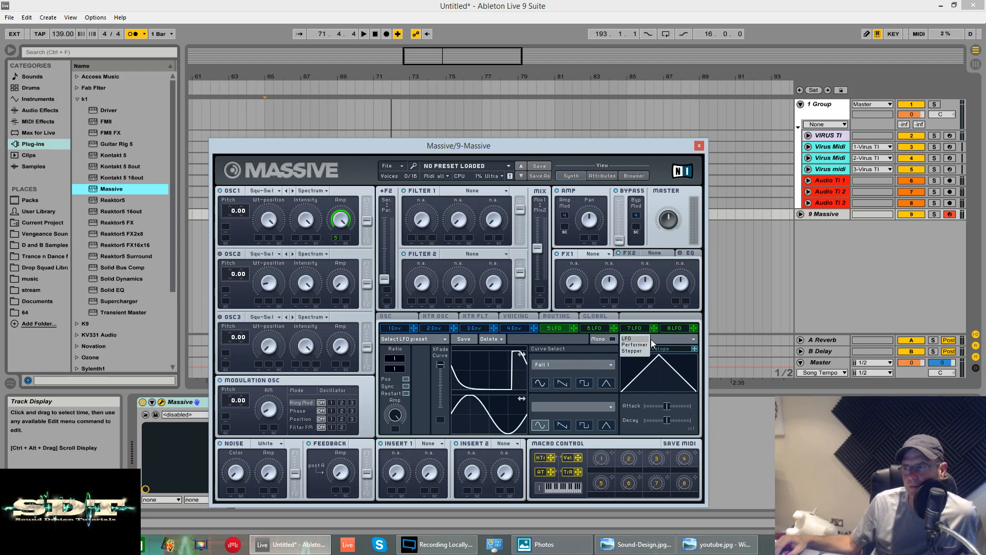
left_click(671, 341)
mouse_move(662, 403)
left_mouse_down()
mouse_move(642, 406)
mouse_move(677, 402)
mouse_move(667, 405)
left_mouse_up()
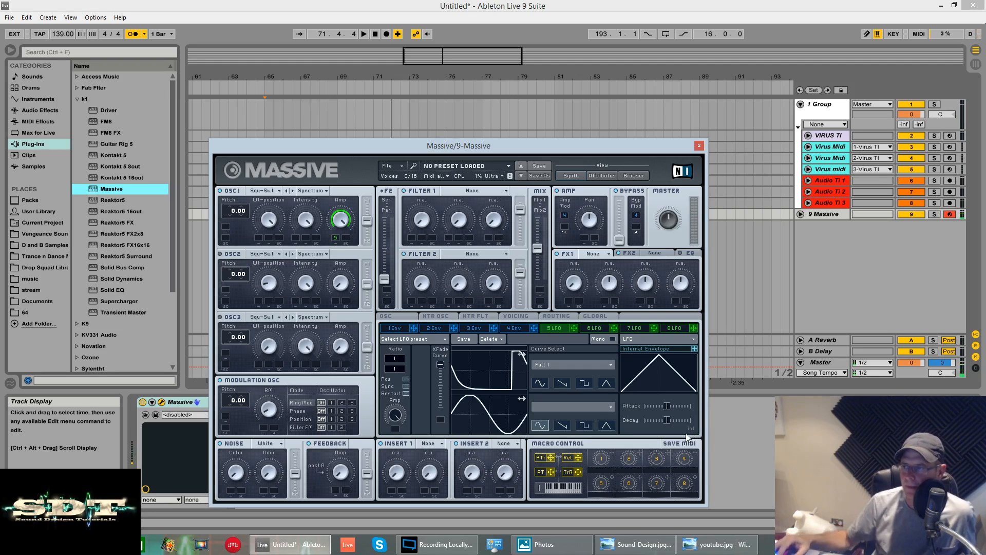
Switch LFO 5's upper curve to the triangle shape and try different starting phases by shifting the waveform.
left_click(607, 384)
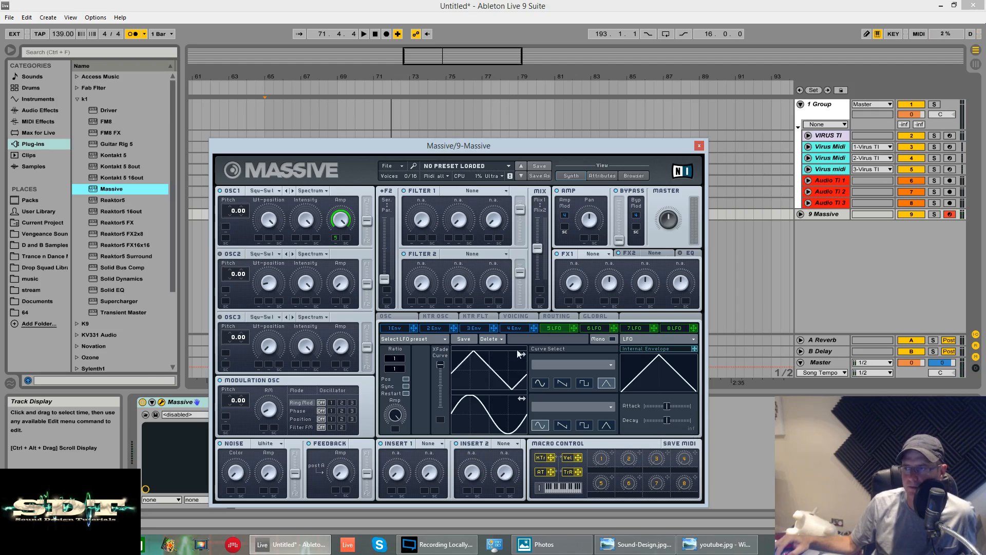
left_click_drag(524, 354, 491, 342)
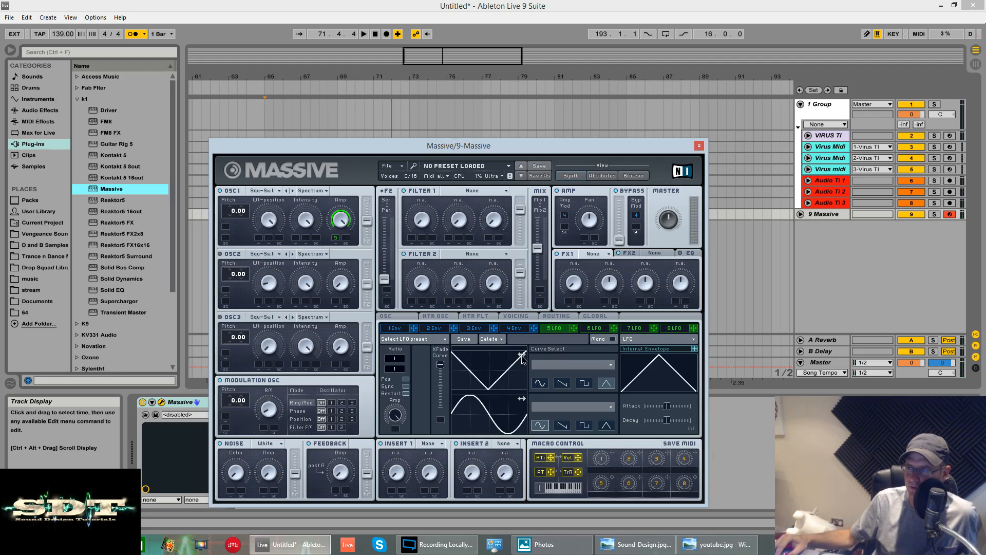
left_click_drag(522, 358, 548, 356)
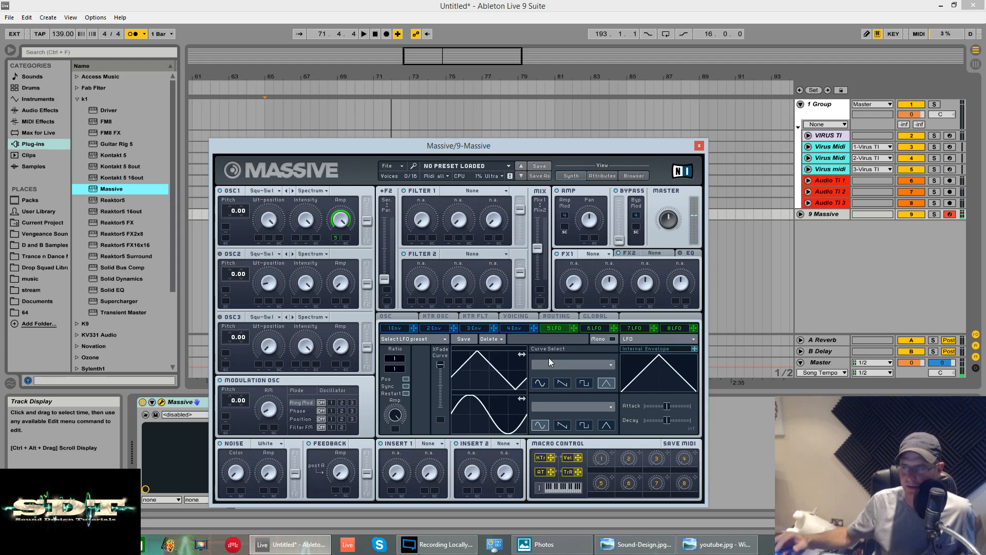
left_click_drag(522, 355, 460, 377)
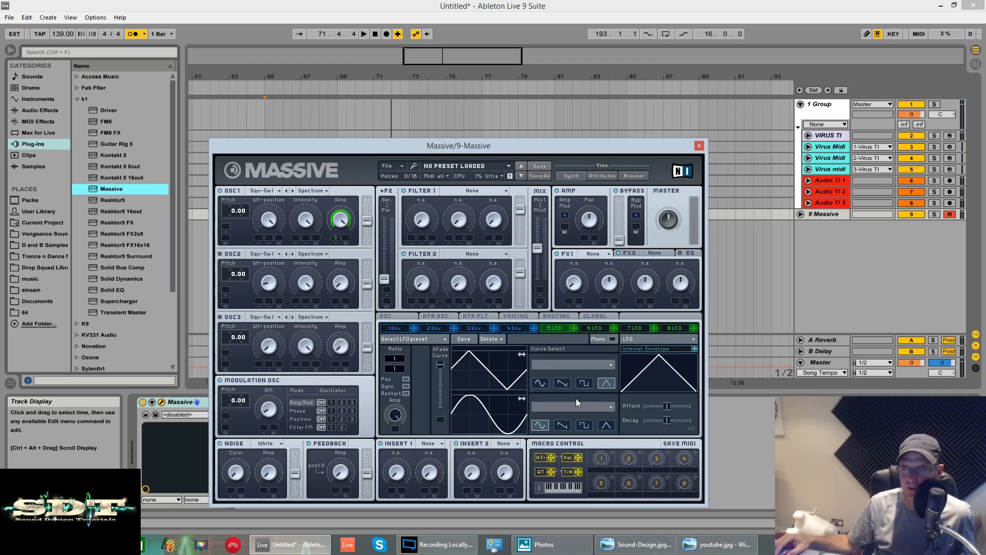
Change LFO 5's upper curve to a square wave and shift its phase so the first half cycle is low.
left_click(584, 383)
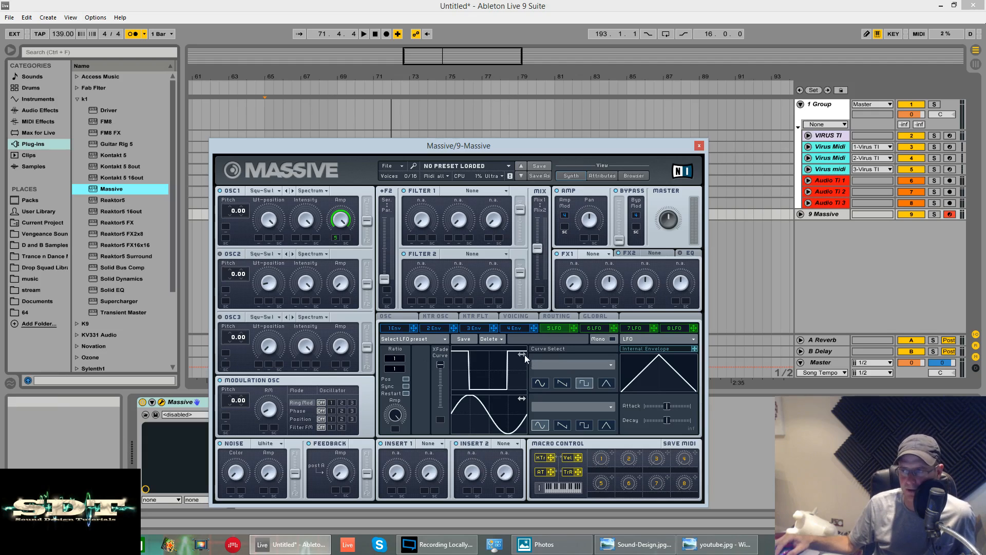
left_click_drag(525, 354, 500, 355)
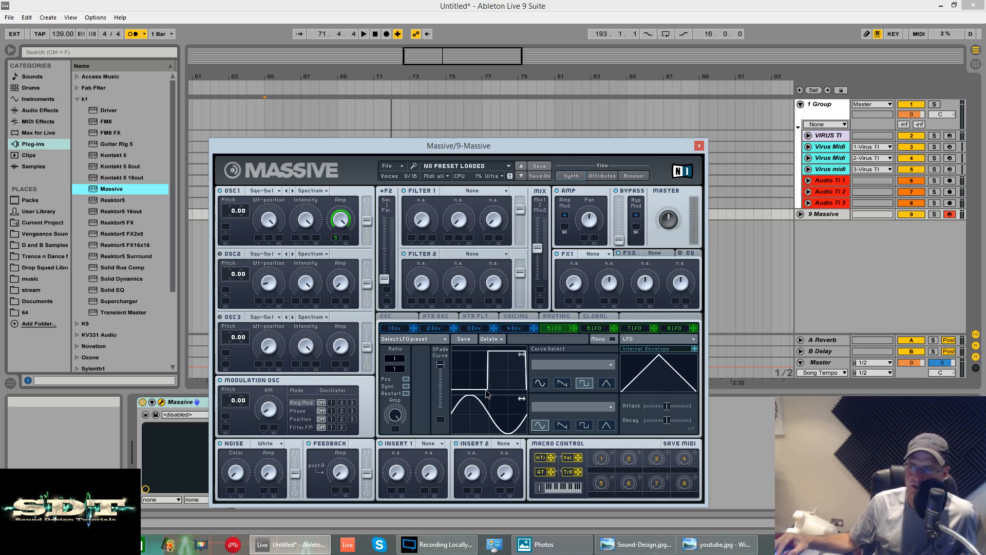
left_click_drag(487, 391, 491, 384)
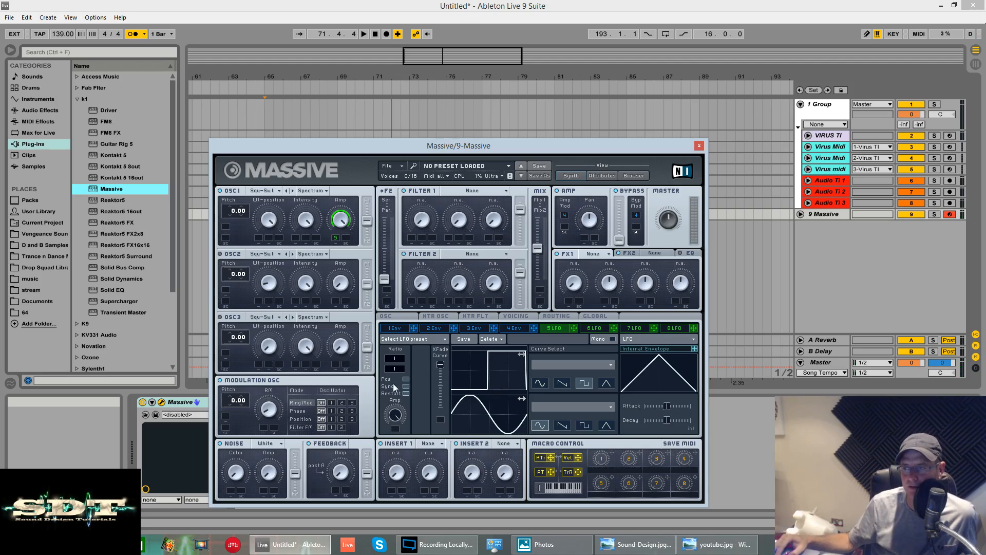
Set LFO 5's sync ratio to 1/8 after trying 3/1, and remove the LFO 5 modulation from OSC1's Amp.
left_click_drag(399, 359, 378, 343)
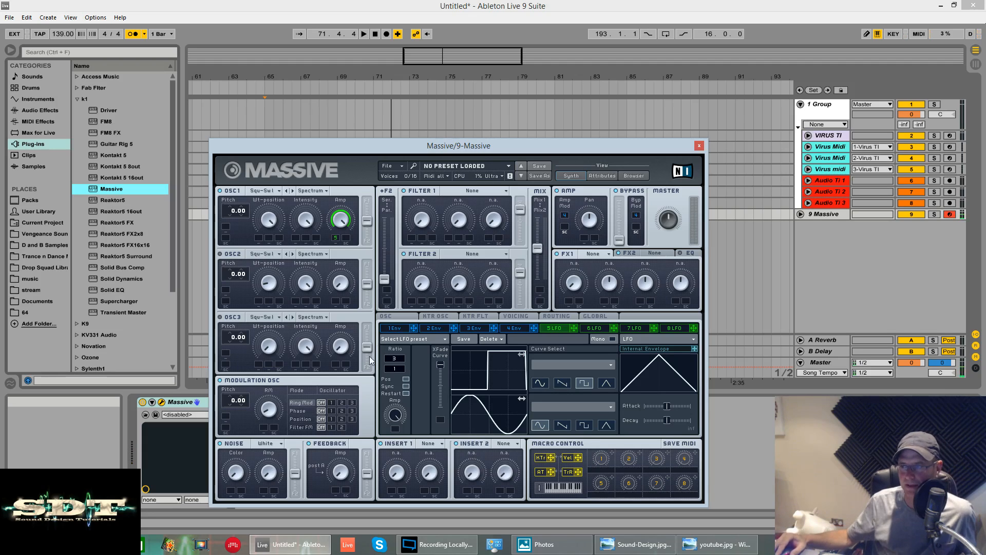
left_click_drag(404, 362, 399, 369)
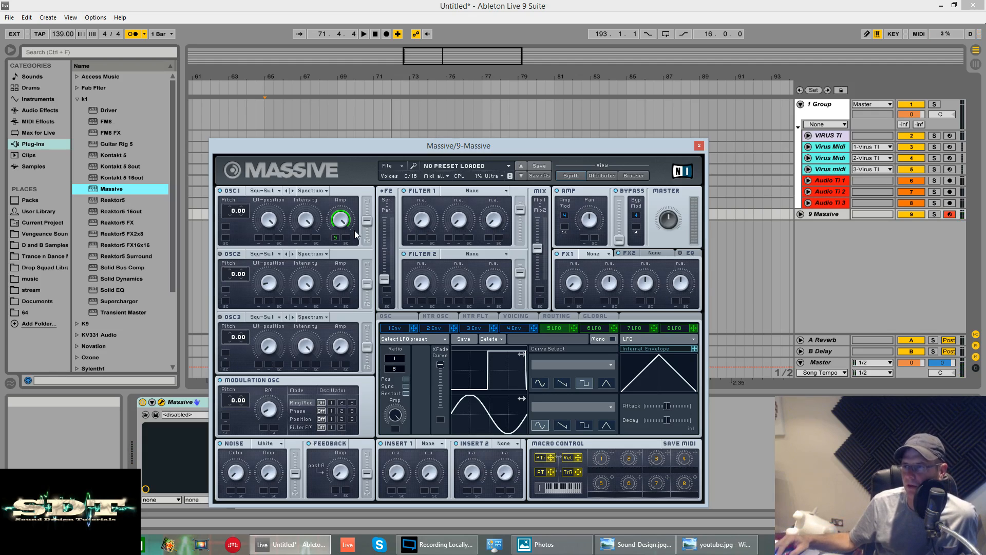
right_click(337, 241)
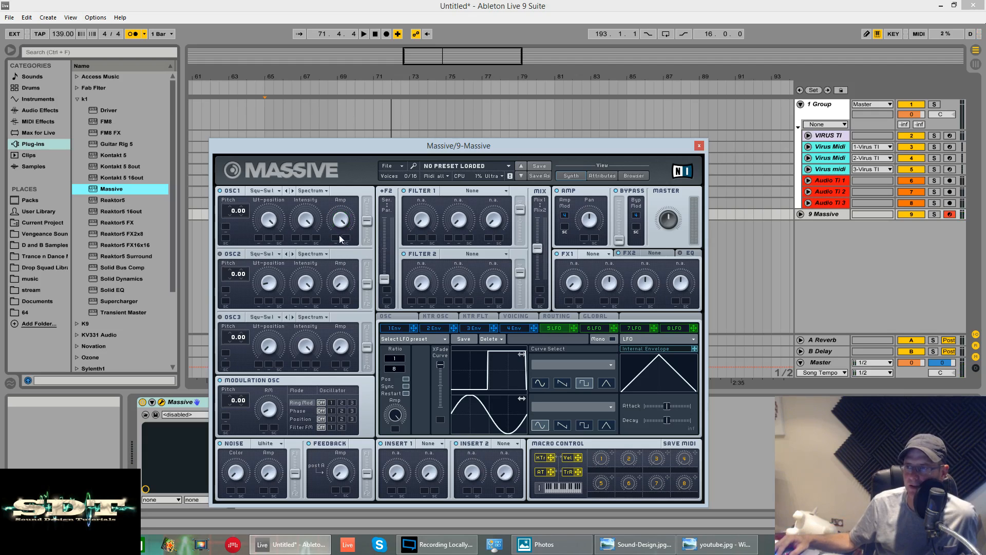
Load Reverb into FX1 and assign LFO 5 to modulate its Dry/Wet amount.
left_click(355, 251)
left_click(593, 257)
left_click(584, 305)
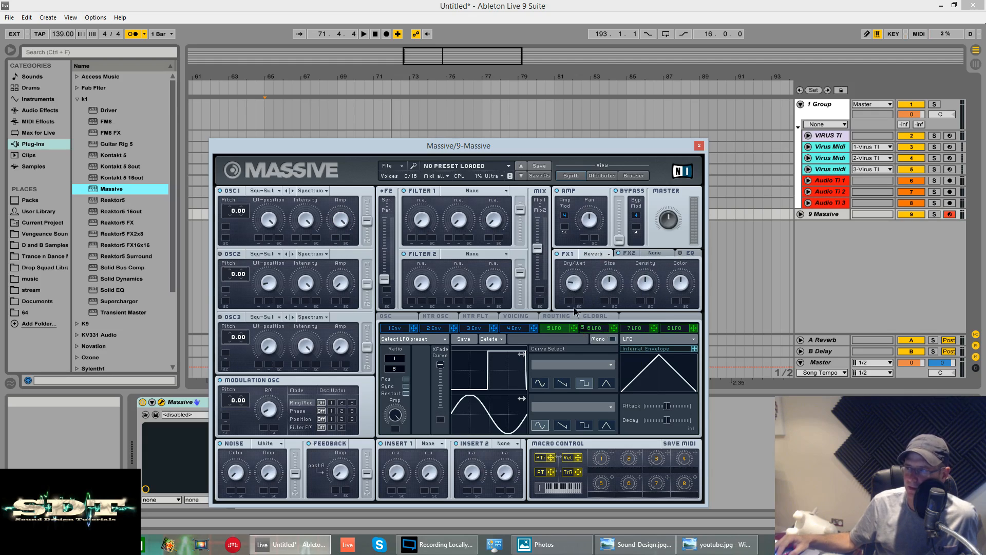
left_click_drag(576, 311, 568, 264)
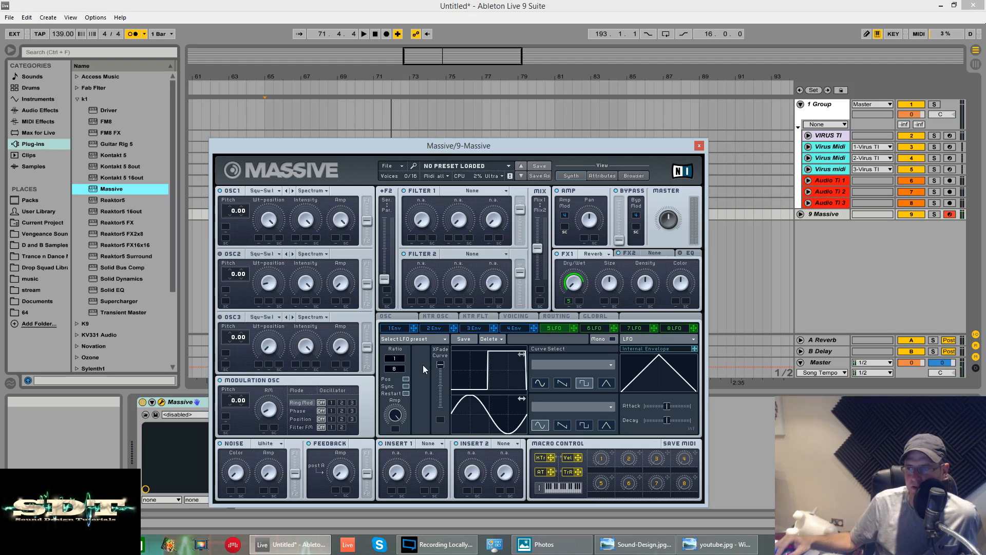
Set LFO 5's sync ratio to 1/2 and remove the LFO 5 modulation from the reverb's Dry/Wet.
left_click_drag(395, 371, 395, 378)
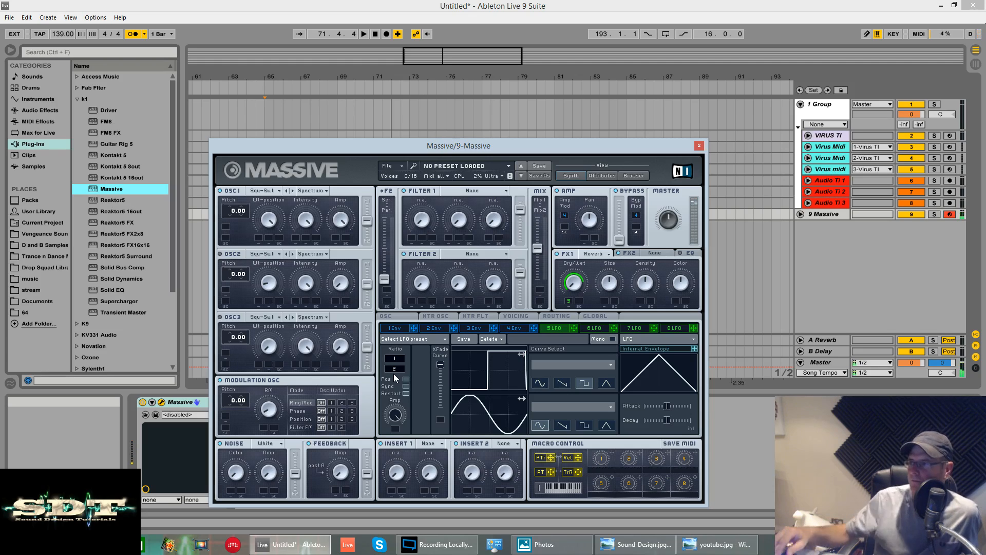
right_click(568, 300)
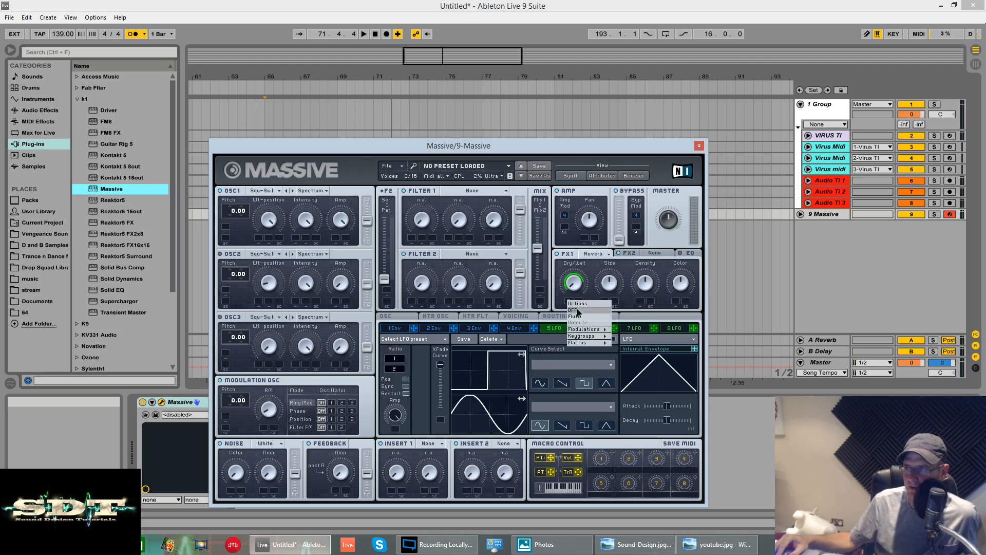
left_click(575, 311)
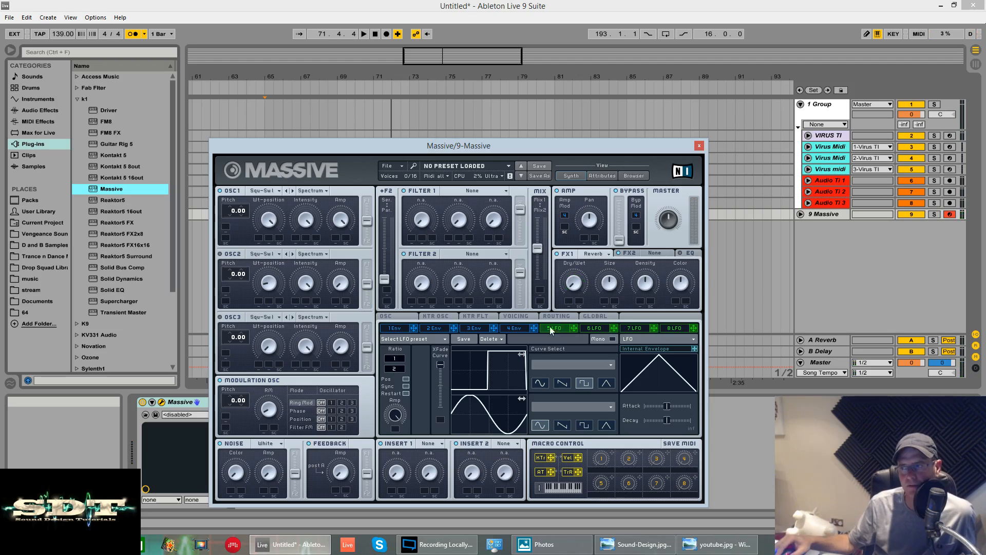
Cycle LFO 5's upper curve through the basic shapes, settle on the sawtooth, and shift its phase so it falls from the peak.
left_click(541, 384)
left_click(585, 385)
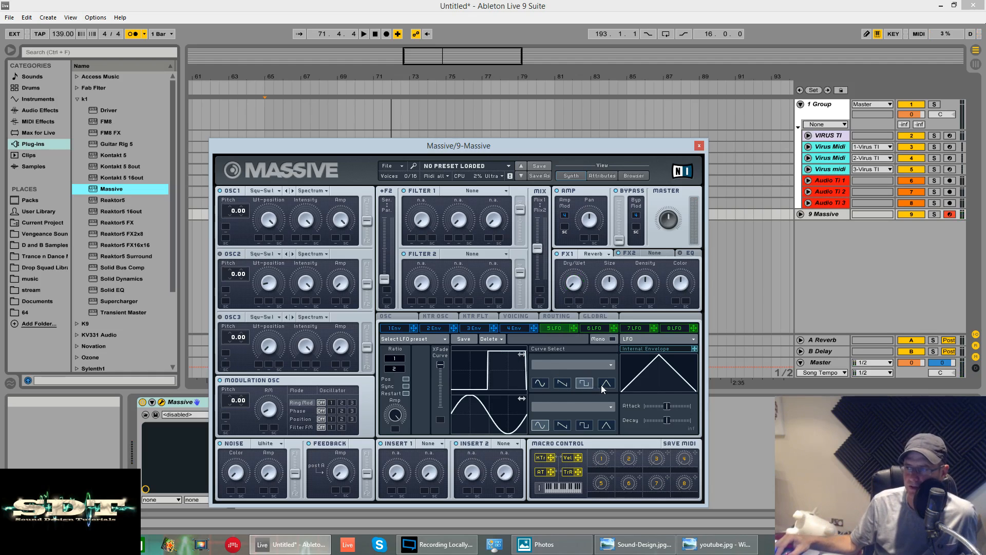
left_click(607, 385)
left_click(610, 365)
left_click(540, 389)
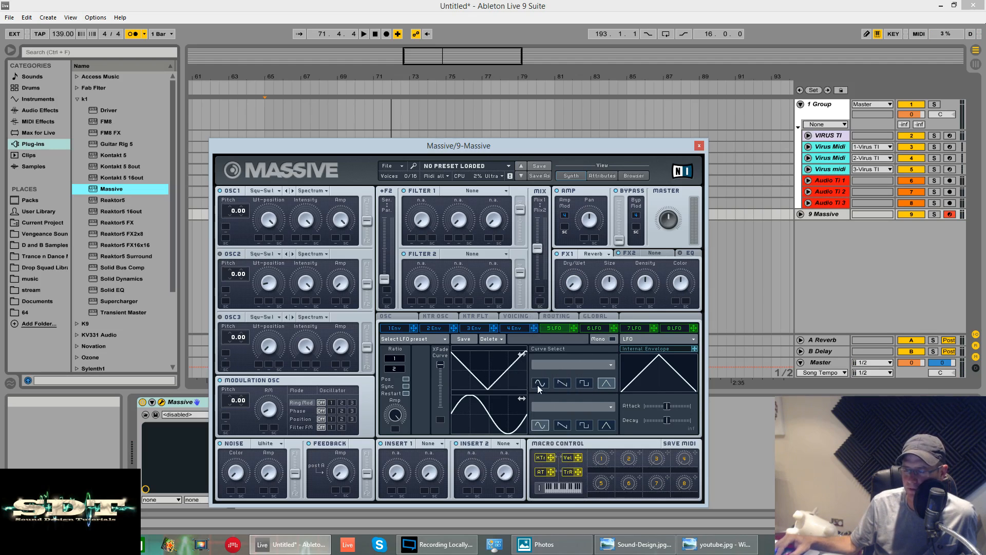
left_click(585, 384)
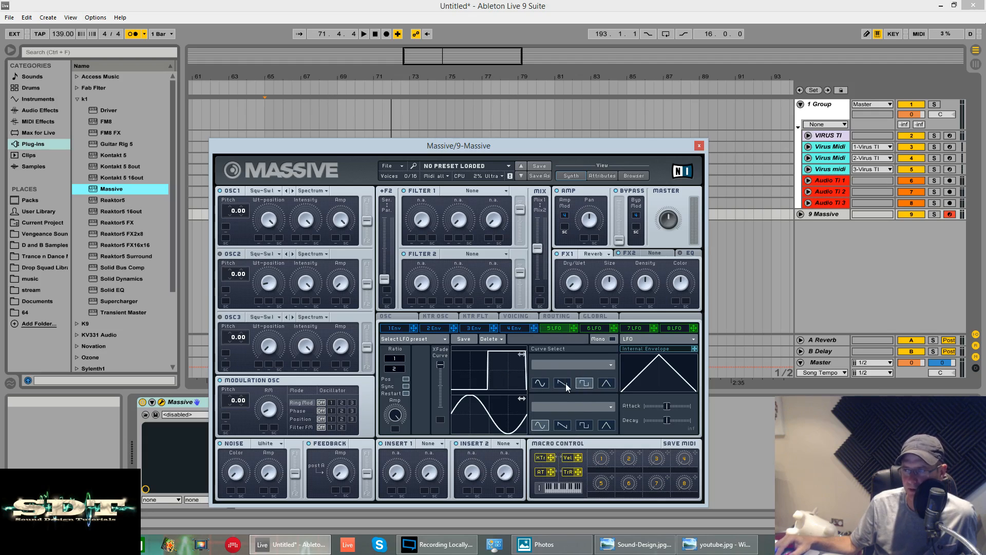
left_click(566, 385)
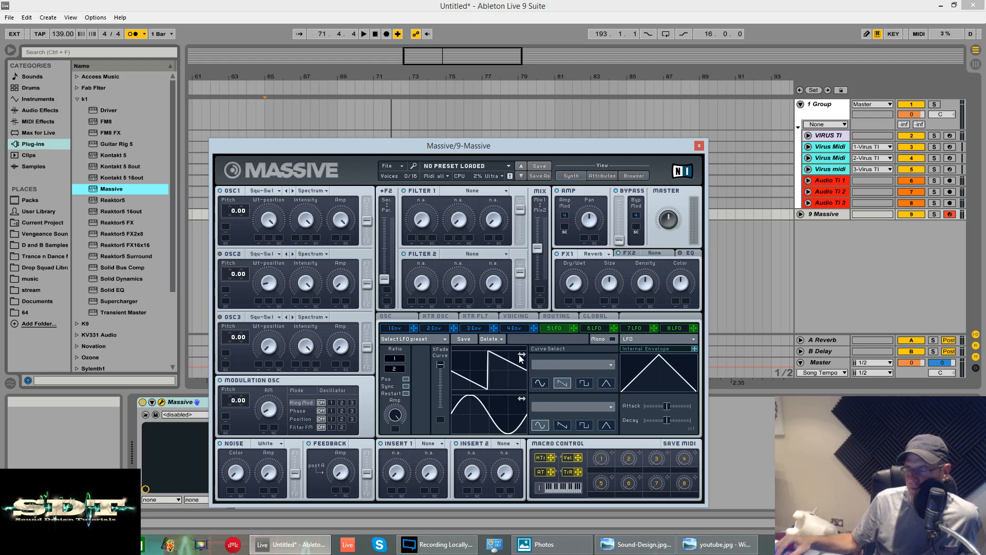
left_click_drag(521, 354, 485, 359)
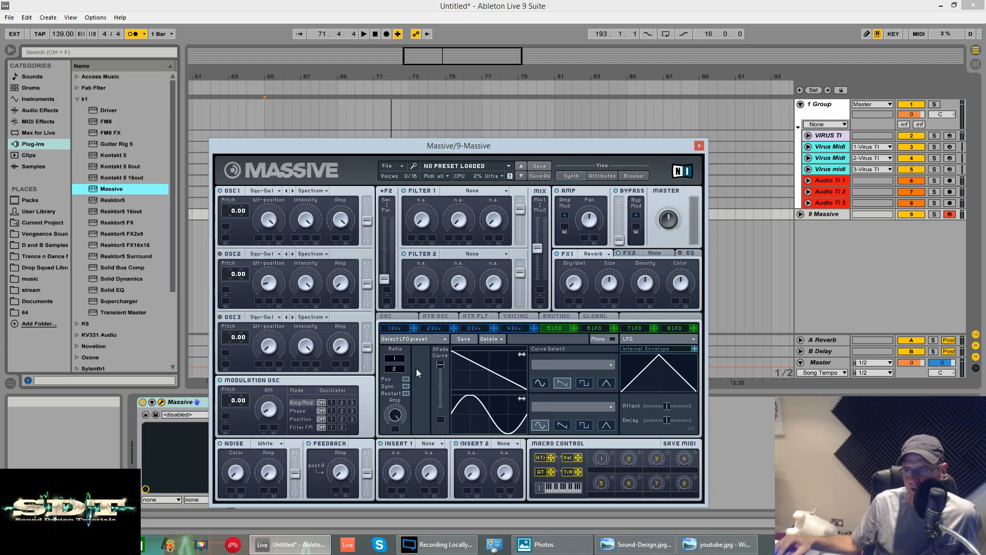
Set LFO 5's ratio to 10/1 and assign it to OSC1's Amp, trying a shifted sawtooth phase before restoring the start at the peak.
left_click_drag(398, 367, 396, 297)
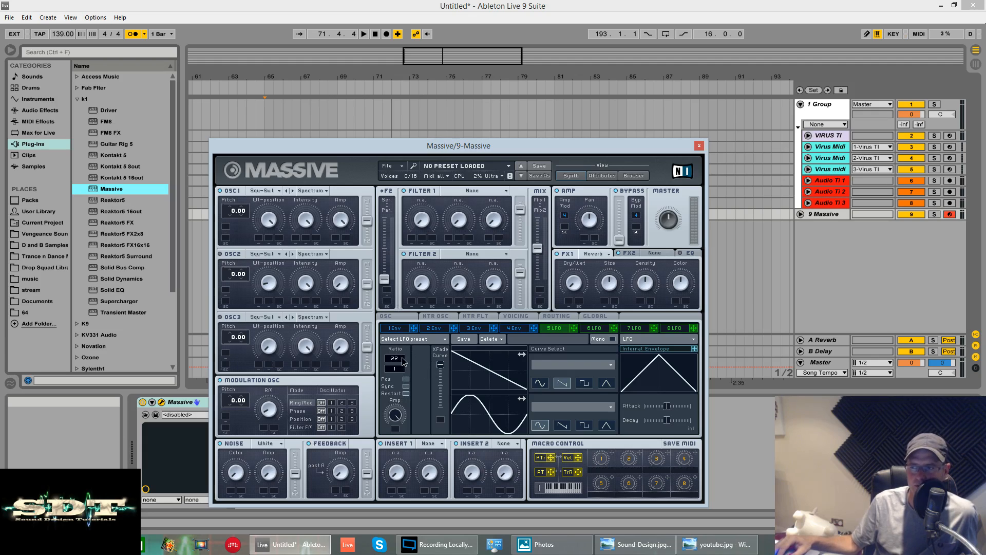
left_click_drag(402, 358, 404, 391)
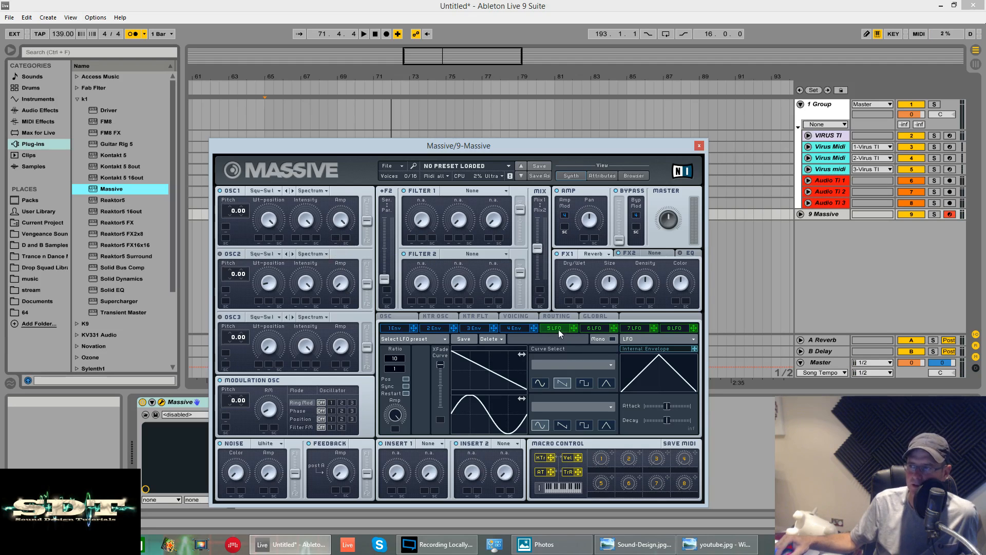
left_click_drag(576, 327, 337, 241)
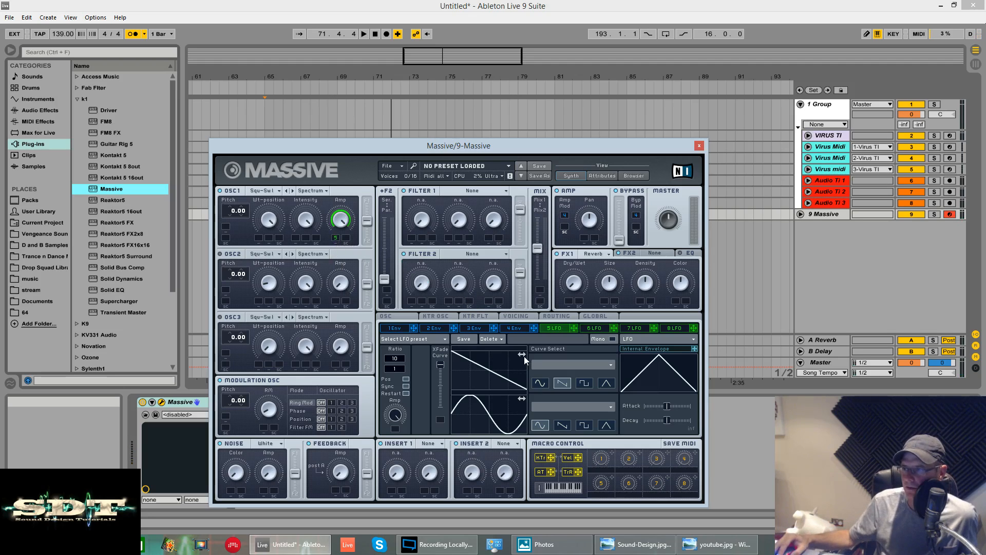
left_click_drag(523, 355, 497, 360)
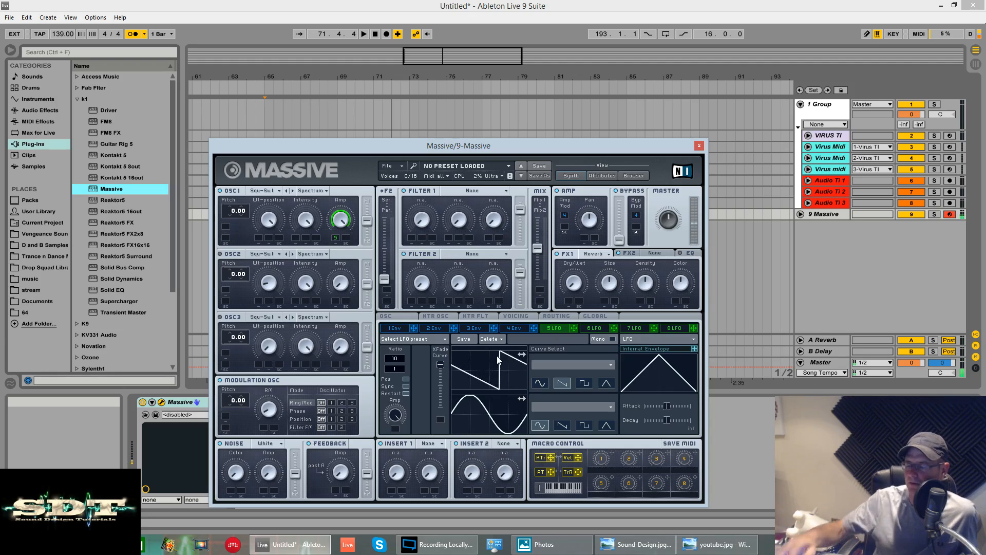
left_click_drag(524, 365, 475, 350)
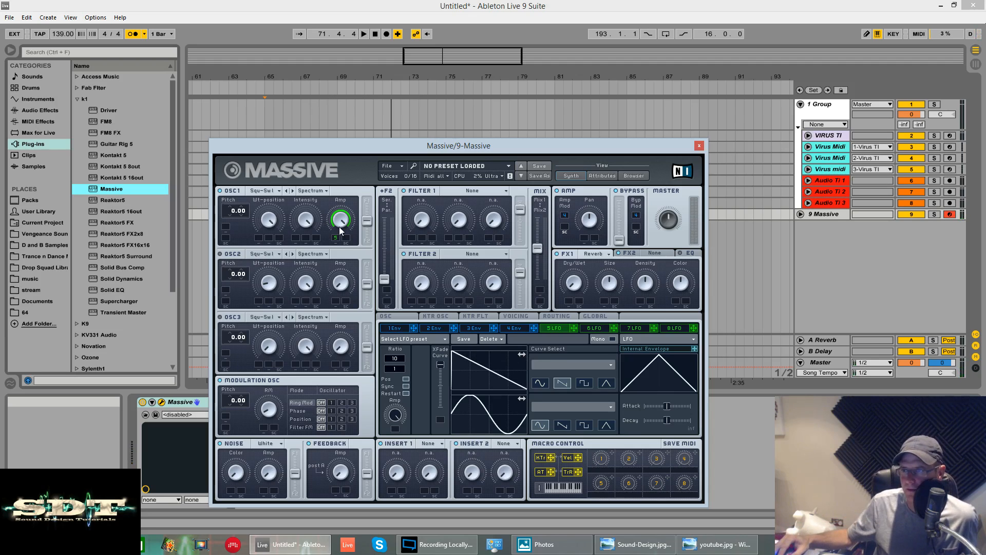
Try adjusting OSC1's Amp, and set LFO 5's sync ratio to 1/8 after trying 1/12.
left_click_drag(339, 225, 325, 346)
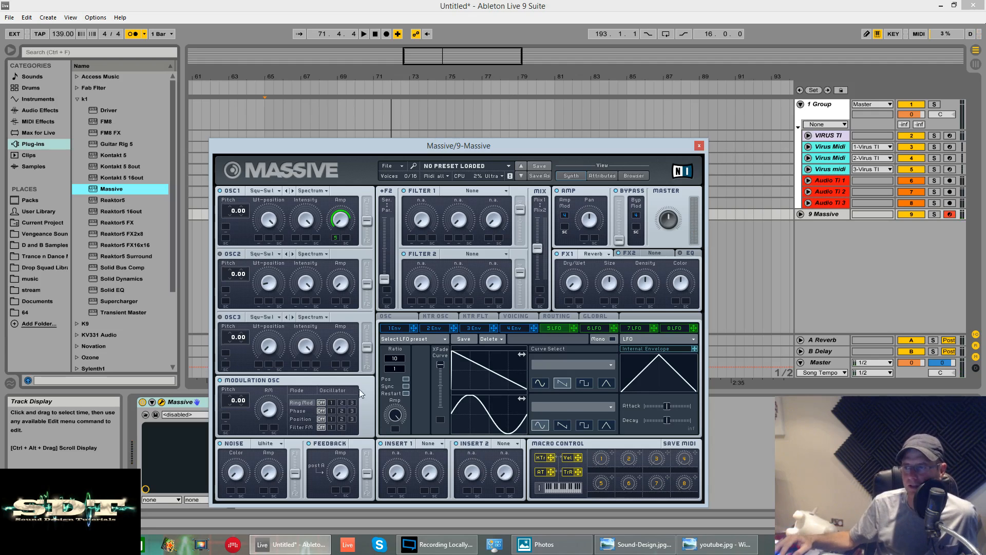
mouse_move(396, 368)
left_mouse_down()
mouse_move(399, 383)
mouse_move(400, 361)
left_mouse_up()
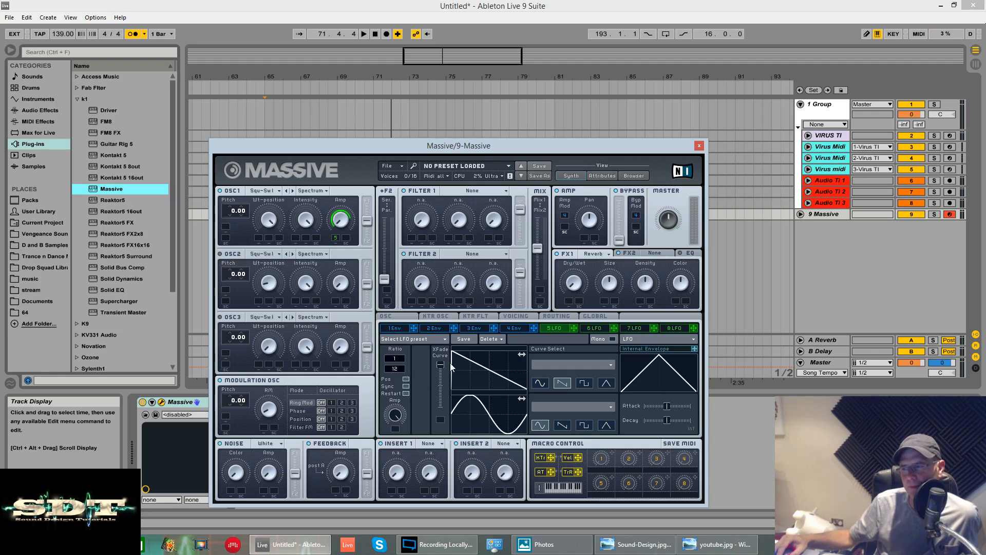
left_click_drag(396, 368, 399, 373)
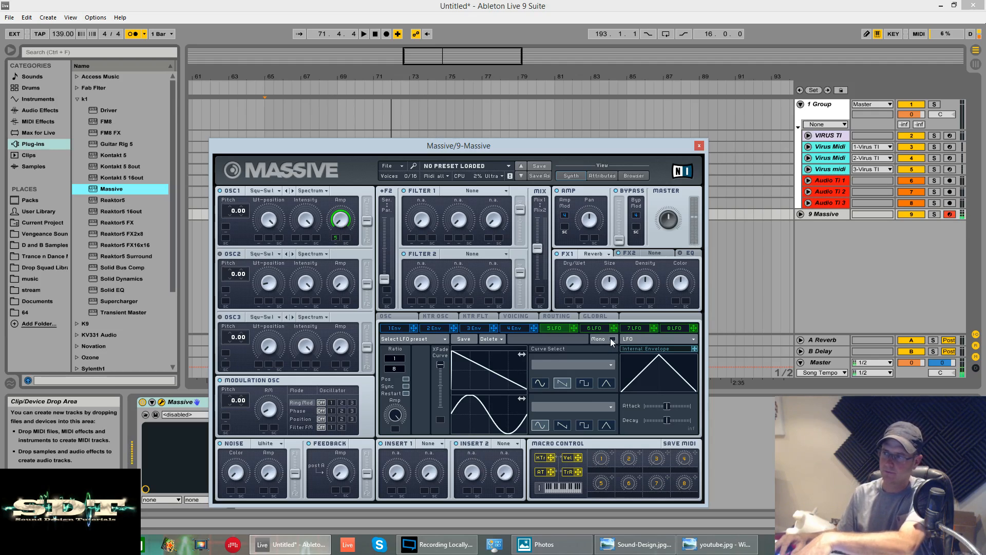
Save LFO 5 as the preset MyLFO1, and set its upper curve to Bending 5 after trying 100 %.
left_click(456, 339)
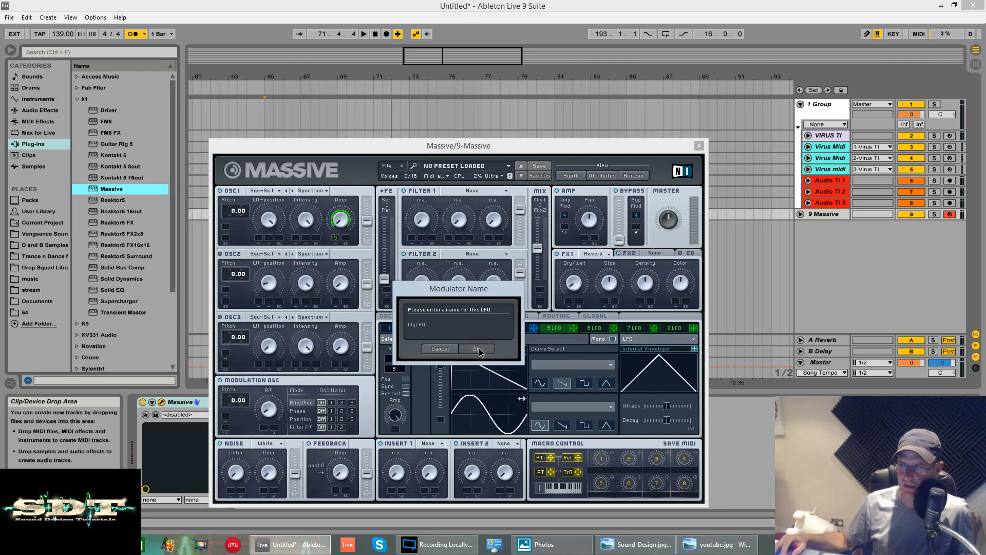
left_click(479, 348)
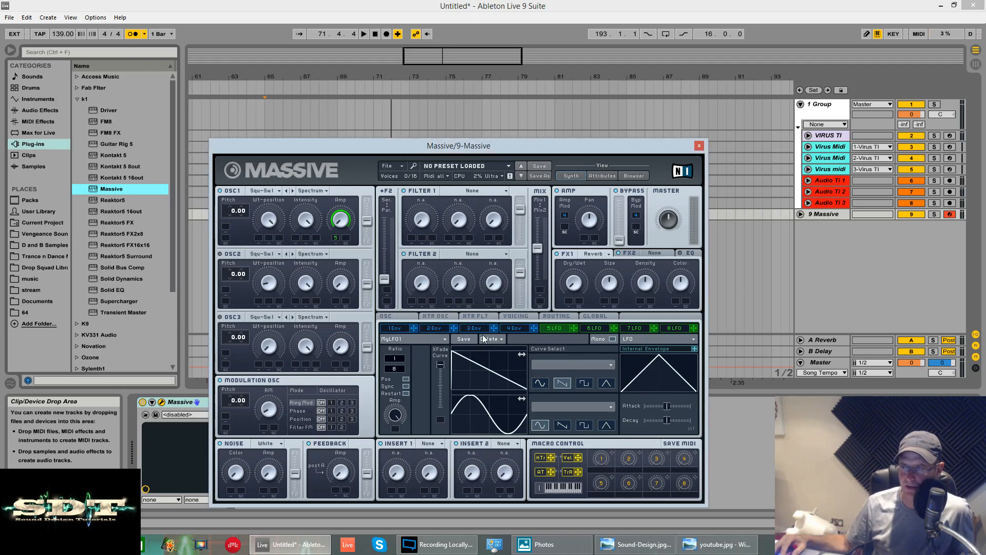
left_click(599, 365)
left_click(559, 368)
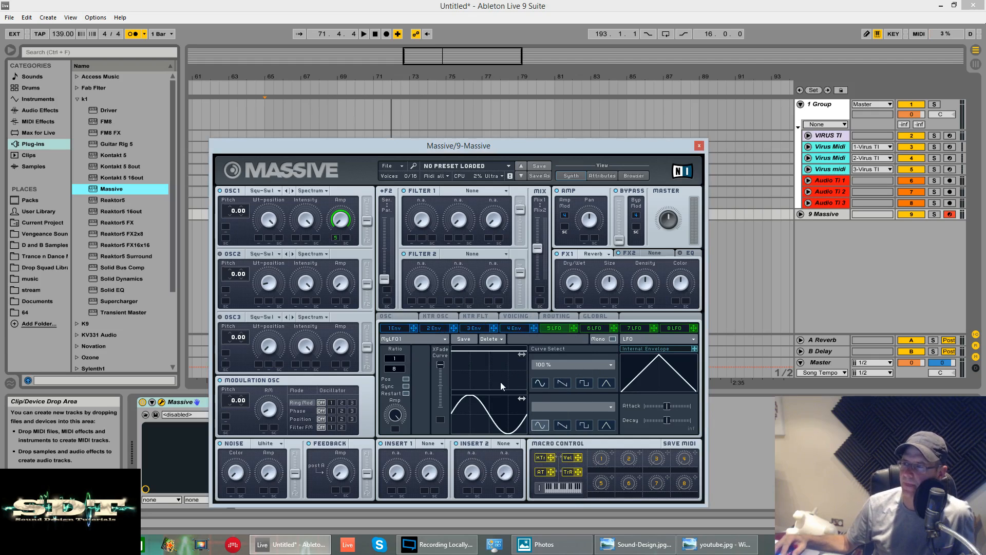
left_click(541, 366)
left_click(558, 439)
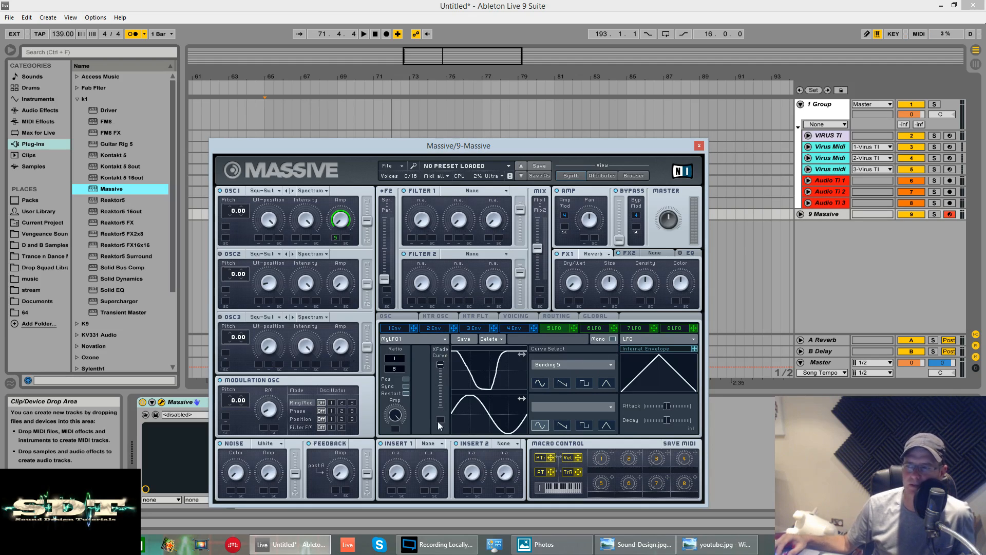
Start saving LFO 5 as MyLFO1 again, cancel the overwrite, and delete the MyLFO1 preset.
left_click(471, 341)
left_click(491, 344)
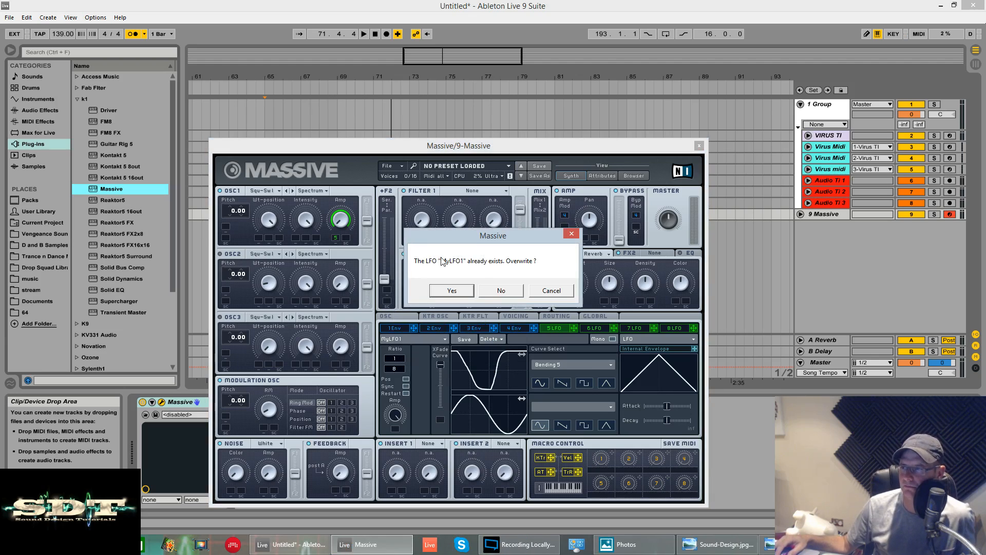
left_click(561, 290)
left_click(498, 340)
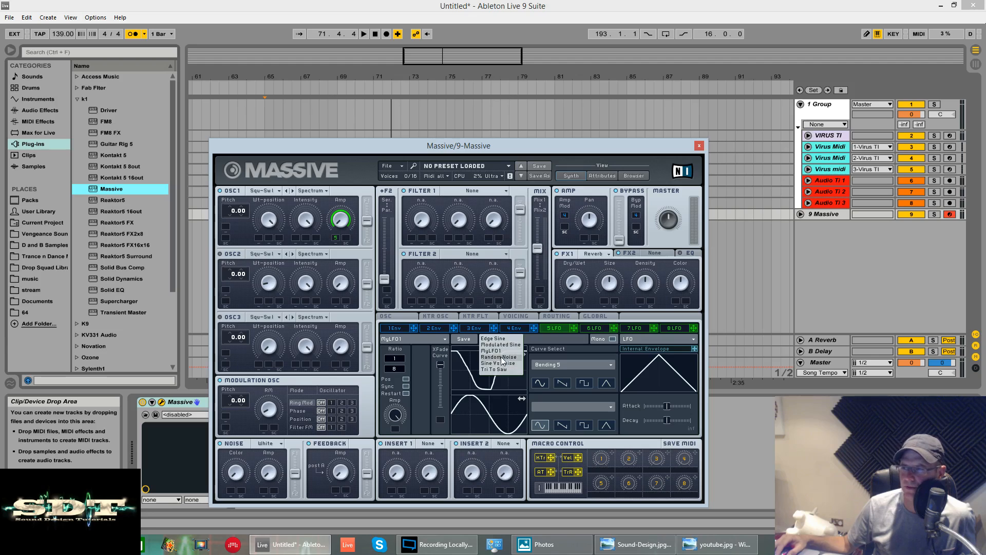
left_click(503, 352)
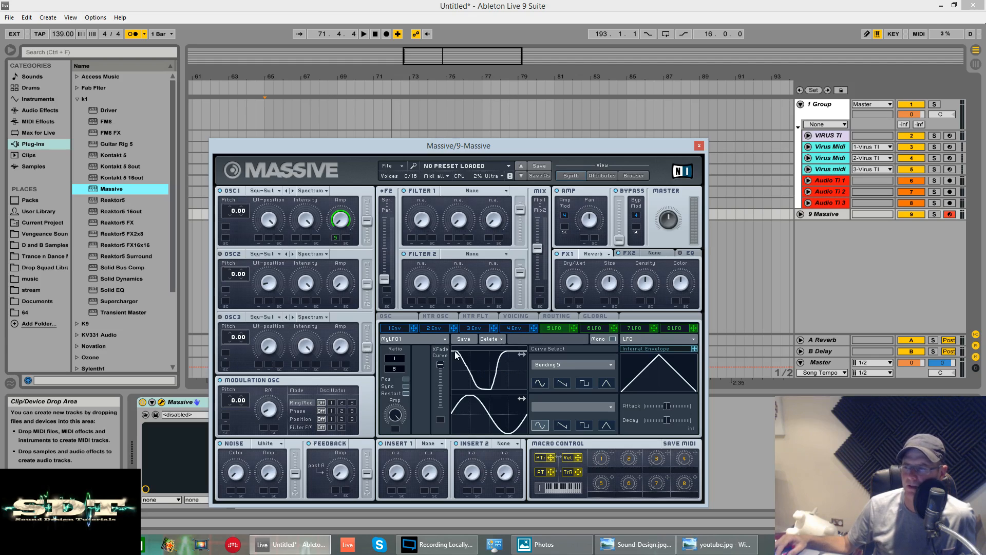
Change LFO 5's upper curve to a square wave with its first half low, and its lower curve to a triangle.
mouse_move(439, 366)
left_mouse_down()
mouse_move(440, 408)
mouse_move(440, 364)
mouse_move(443, 380)
left_mouse_up()
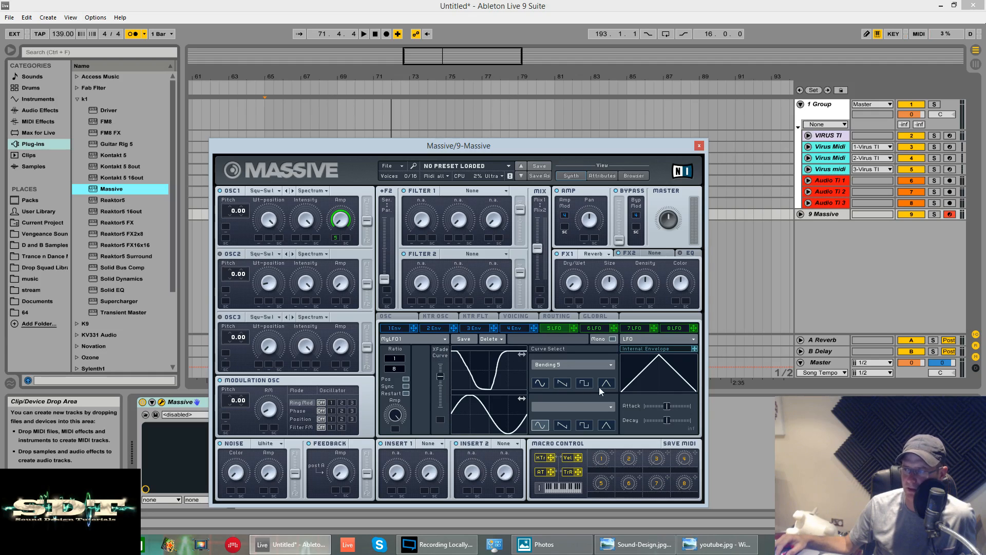
left_click(585, 383)
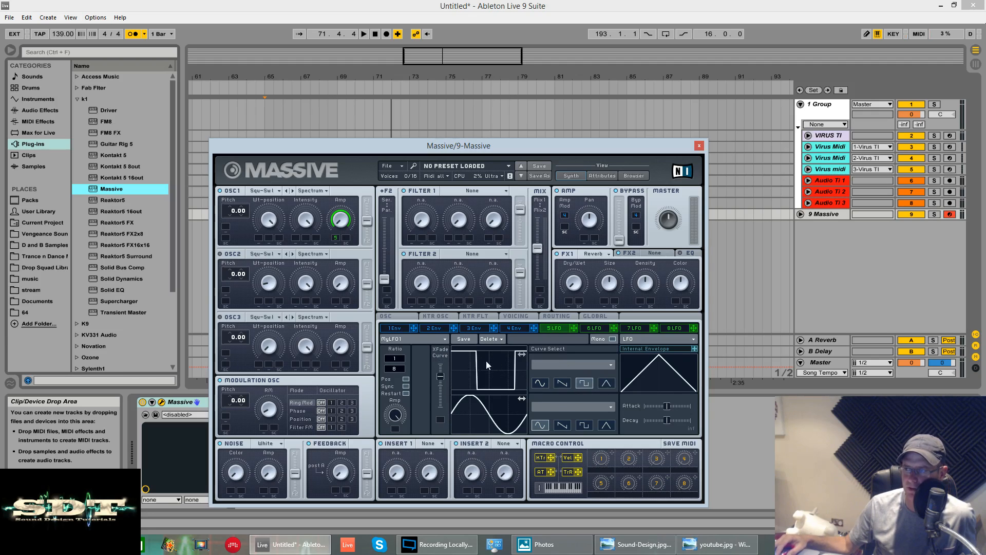
left_click_drag(523, 351, 525, 370)
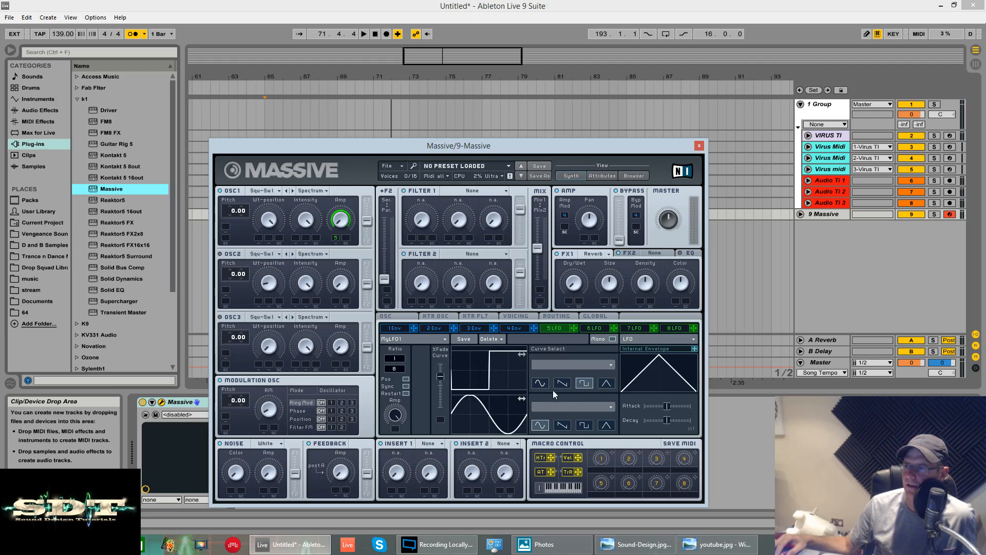
left_click(607, 425)
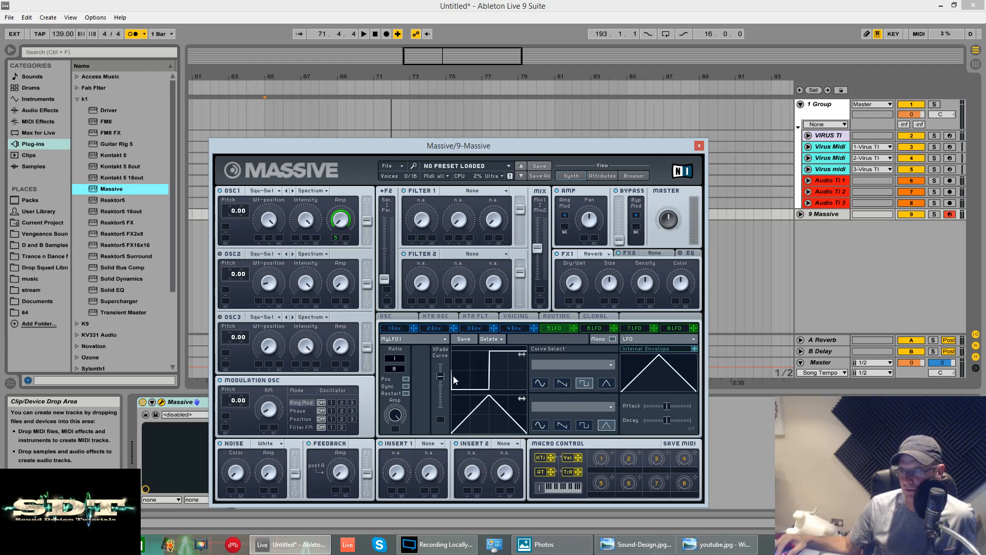
Try different blends of LFO 5's two curves with XFade Curve, ending fully on the upper curve.
left_click_drag(438, 377, 422, 340)
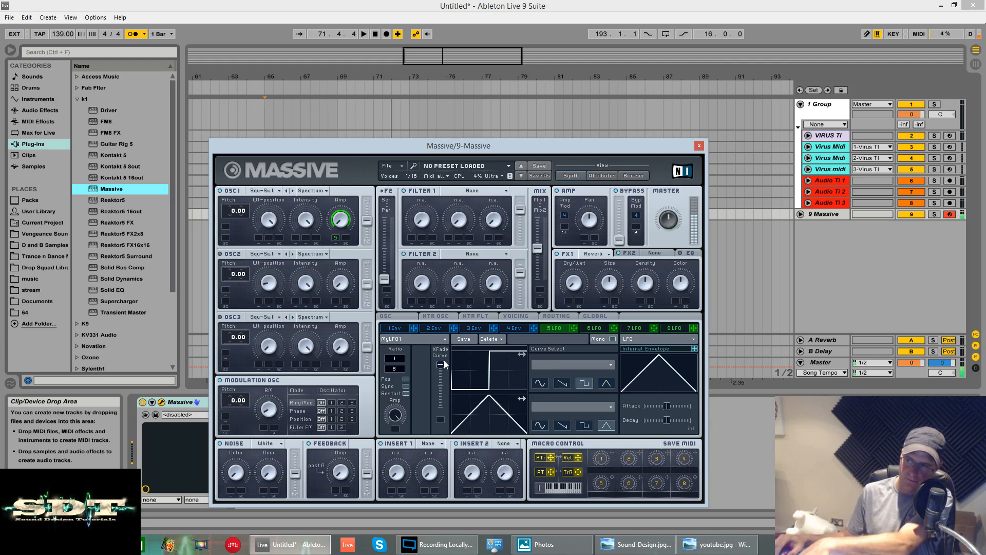
left_click_drag(443, 362, 477, 81)
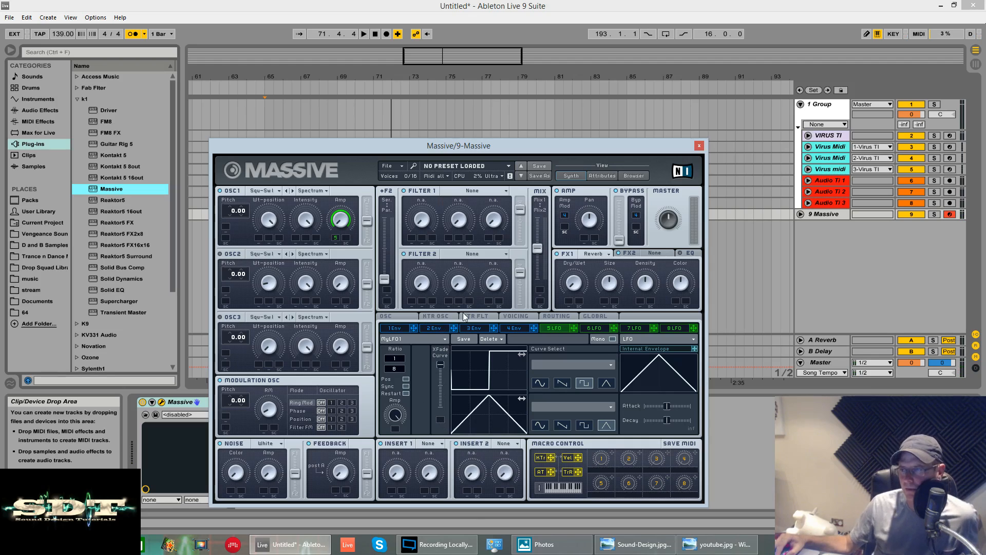
Assign envelope 2 to modulate LFO 5's XFade Curve over its full range, and open envelope 2's settings.
left_click(455, 329)
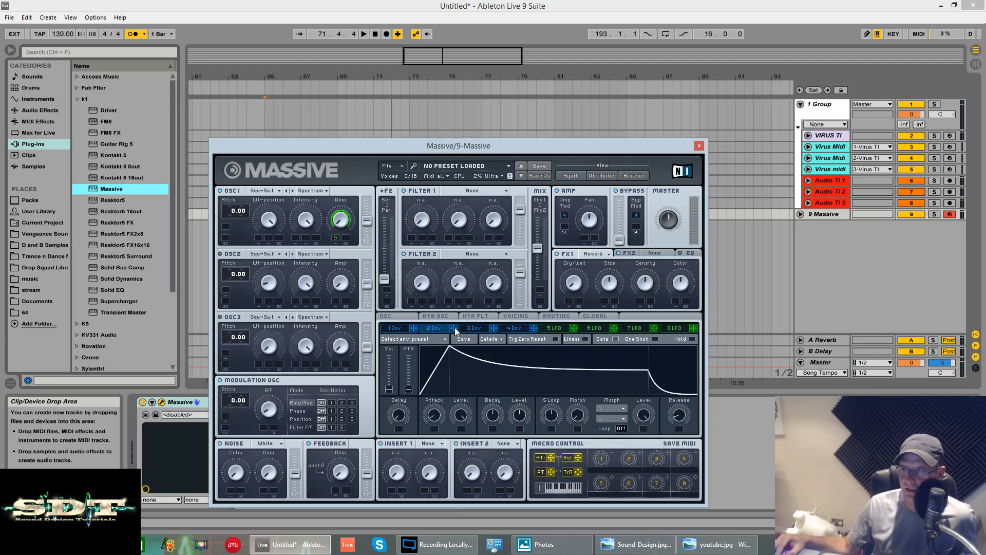
left_click(559, 329)
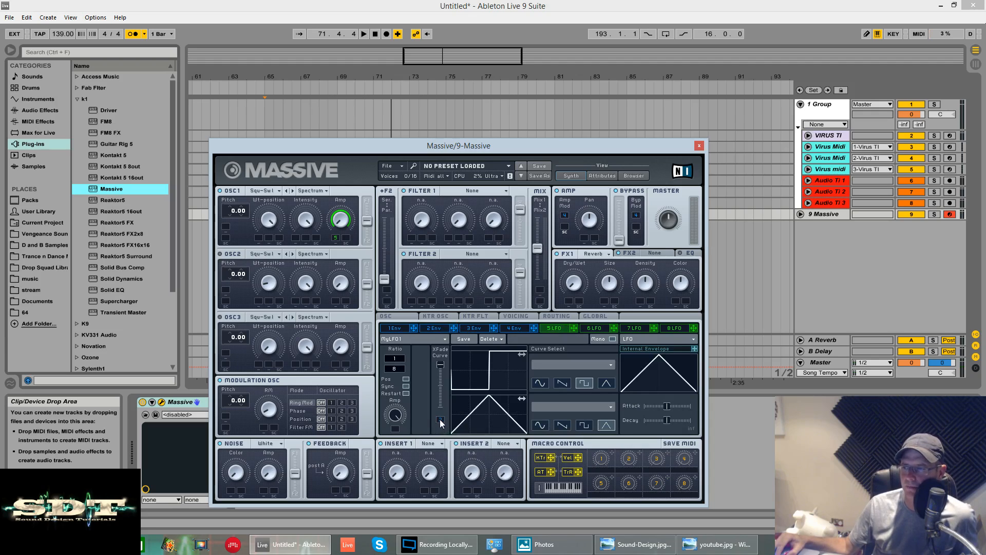
left_click_drag(440, 419, 441, 396)
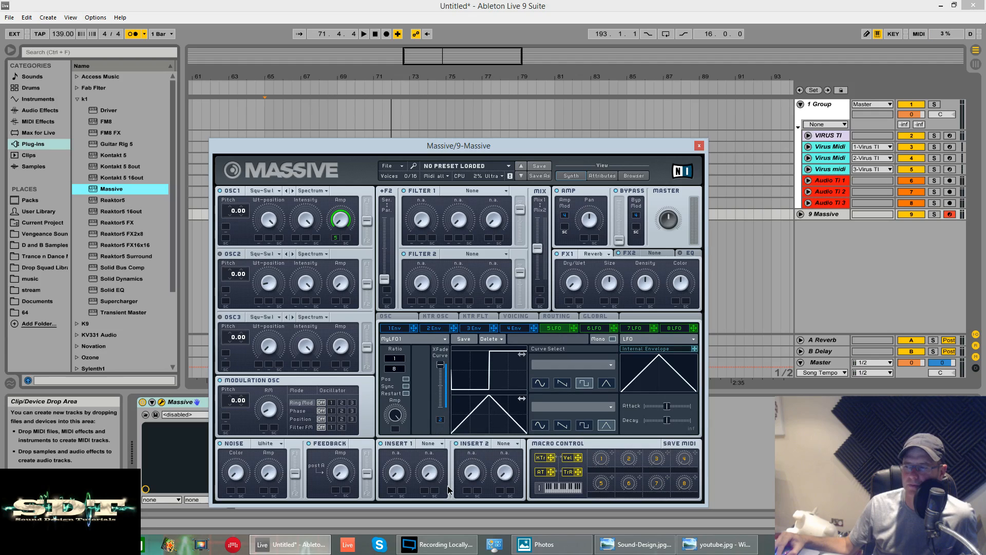
left_click(434, 328)
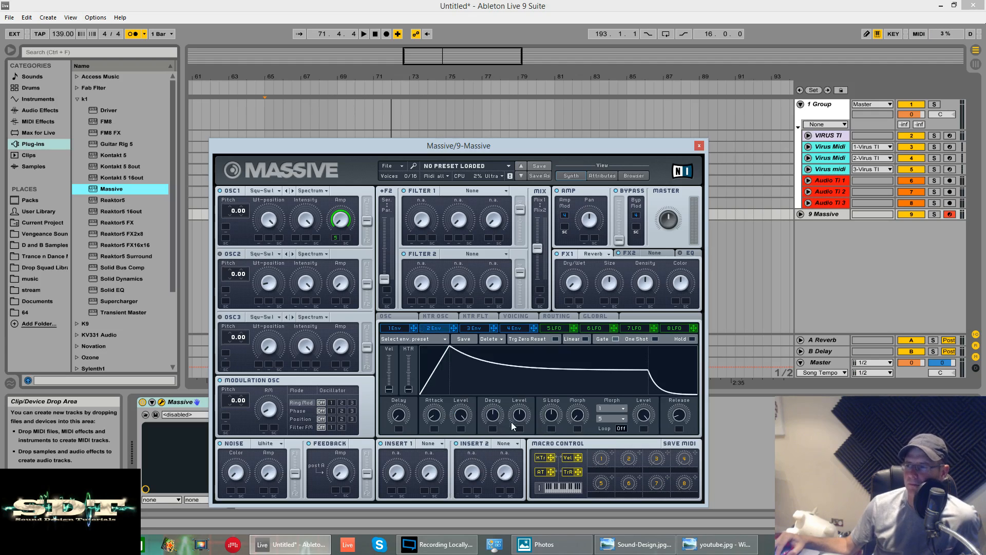
Raise envelope 2's decay level to maximum and lengthen its attack, and slightly lower LFO 5's XFade Curve.
left_click_drag(512, 426, 501, 347)
left_click_drag(436, 422, 436, 388)
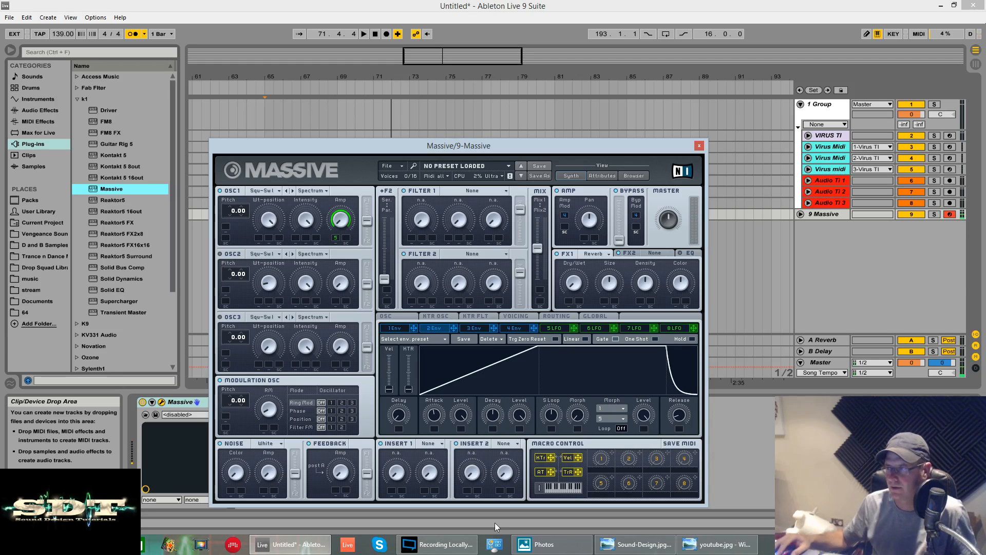
left_click_drag(434, 415, 433, 377)
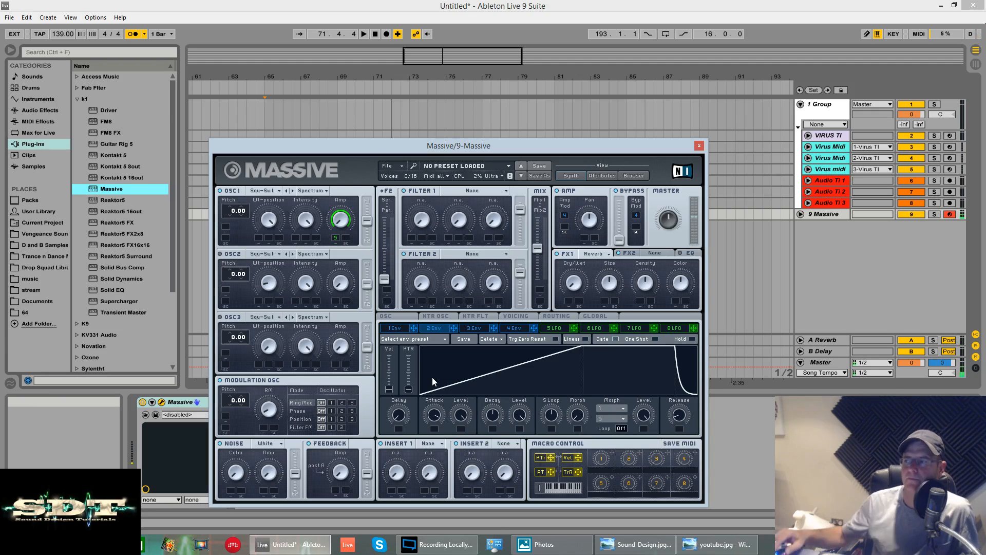
left_click(563, 327)
left_click_drag(439, 365, 445, 377)
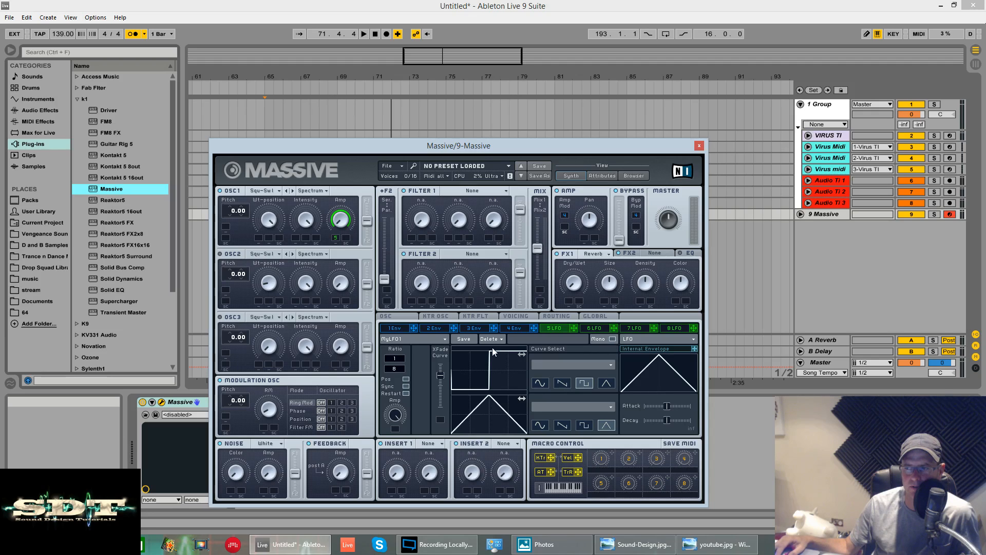
Load the factory preset Edge Sine into LFO 5, and replace it with the factory preset Random Noise.
left_click(444, 337)
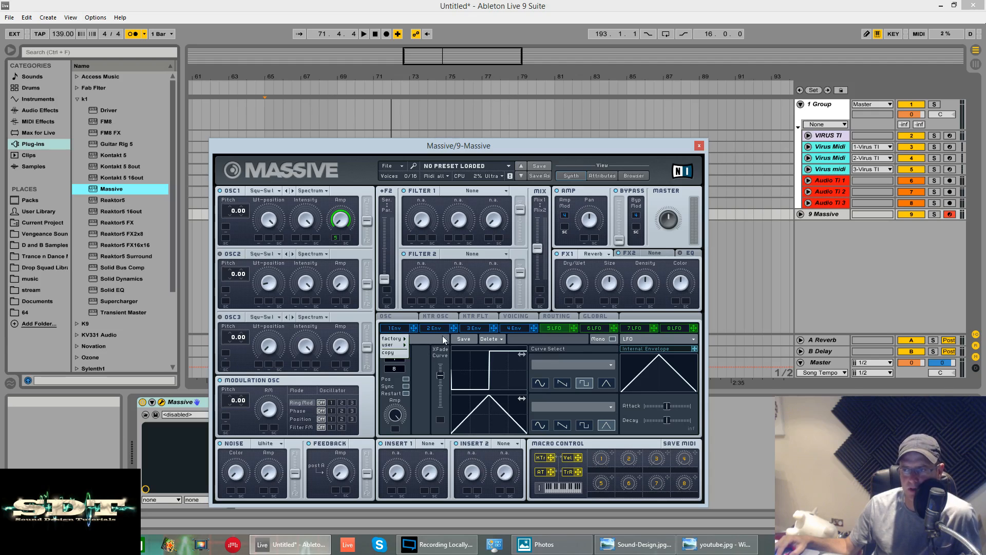
mouse_move(397, 341)
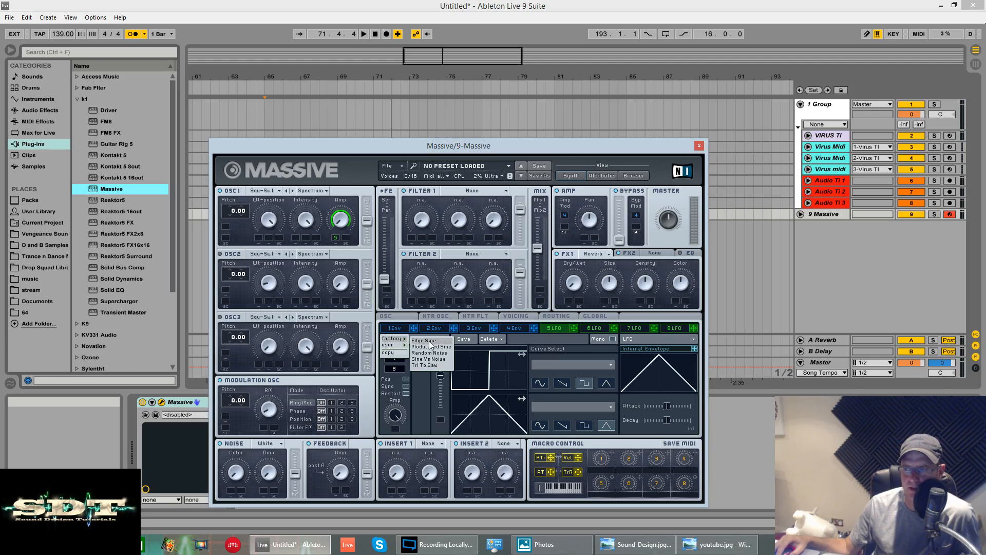
left_click(430, 341)
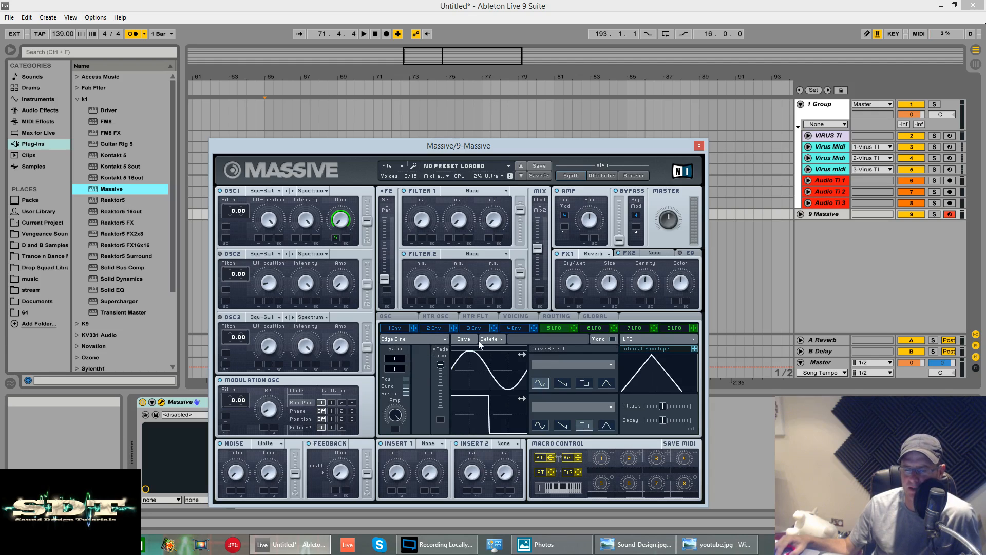
left_click(422, 339)
mouse_move(403, 345)
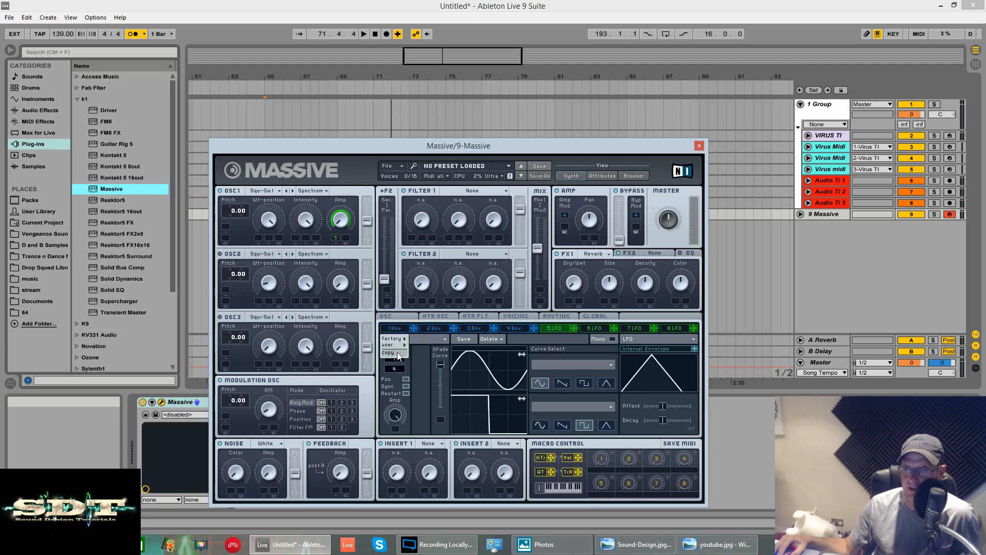
left_click(429, 358)
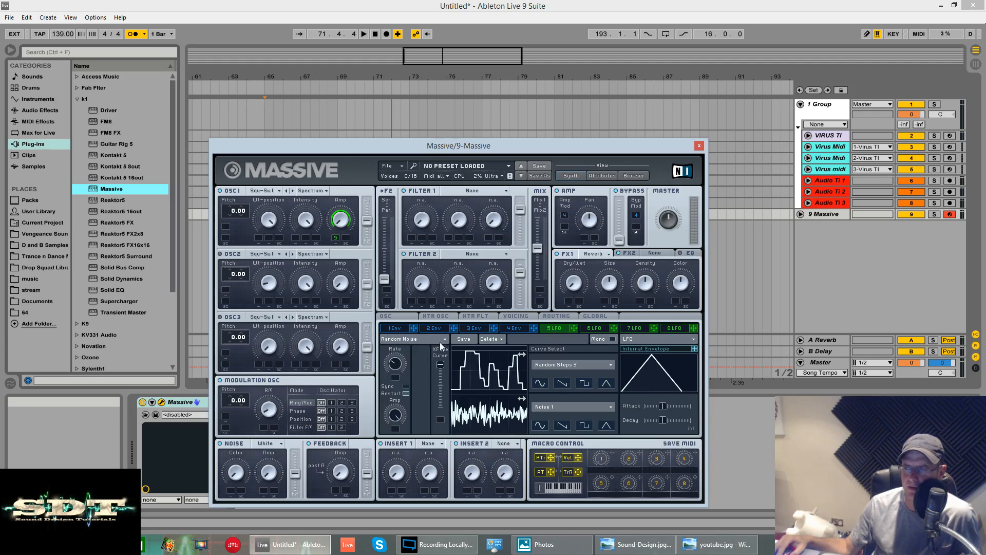
left_click(431, 341)
mouse_move(392, 339)
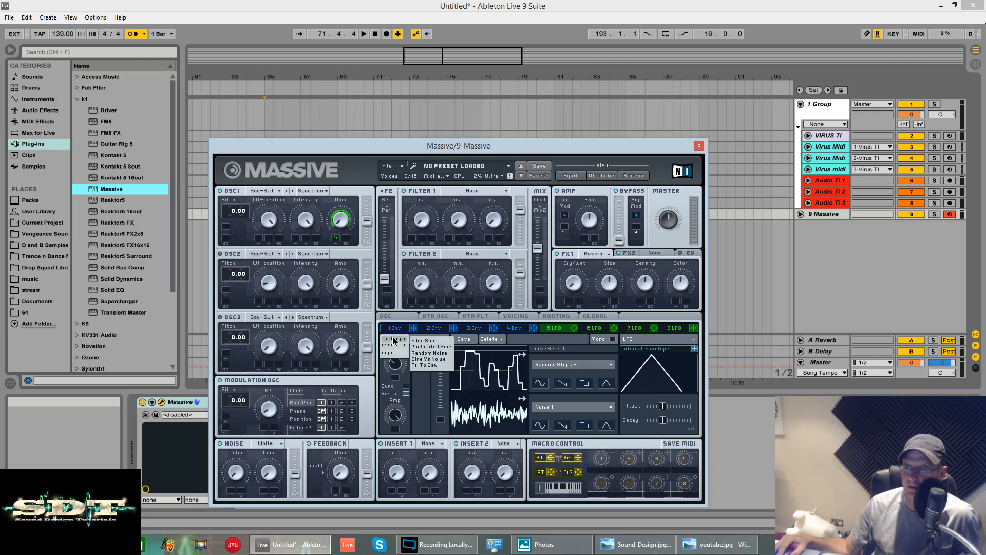
left_click(521, 339)
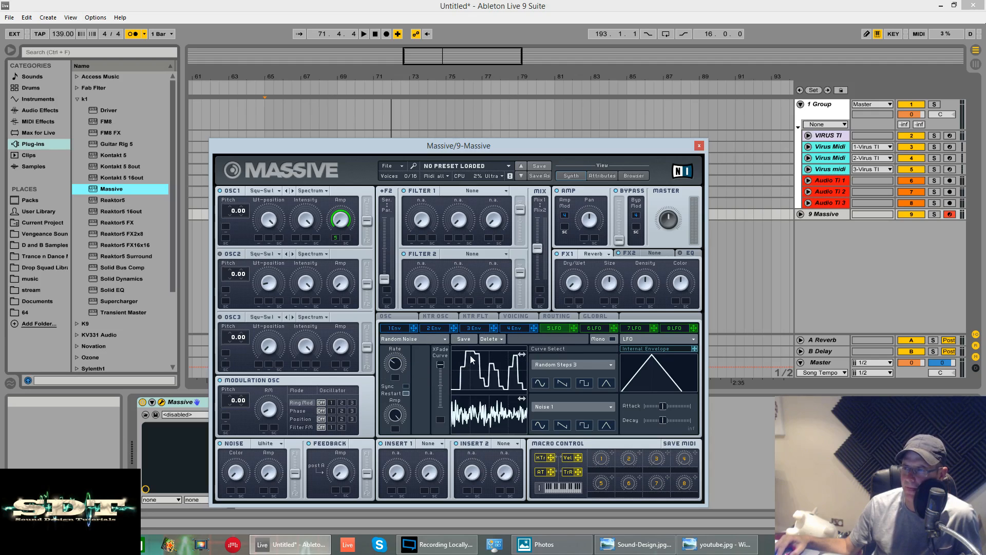
Set both of LFO 5's curves to triangle waves, with the lower curve's phase shifted slightly.
left_click(606, 383)
left_click(606, 425)
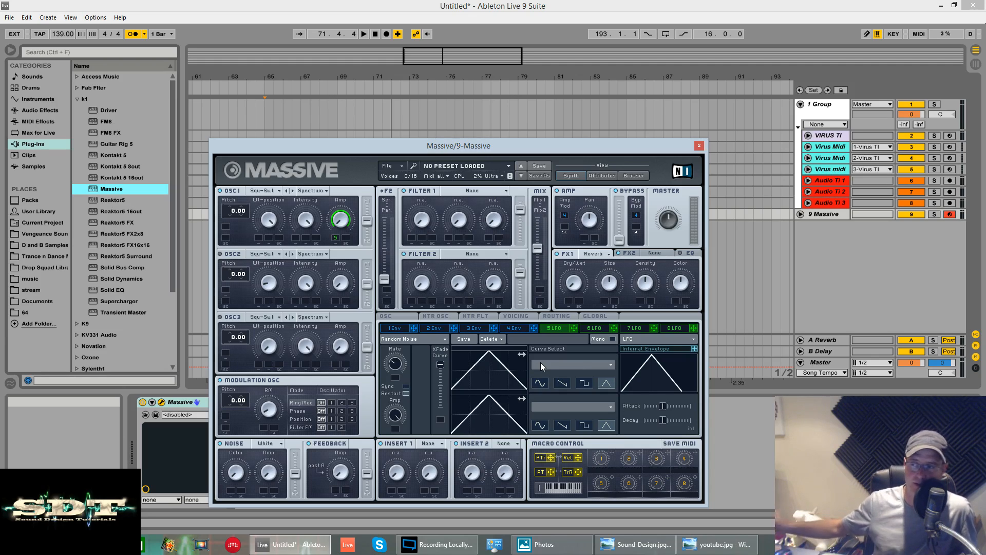
left_click_drag(440, 364, 461, 256)
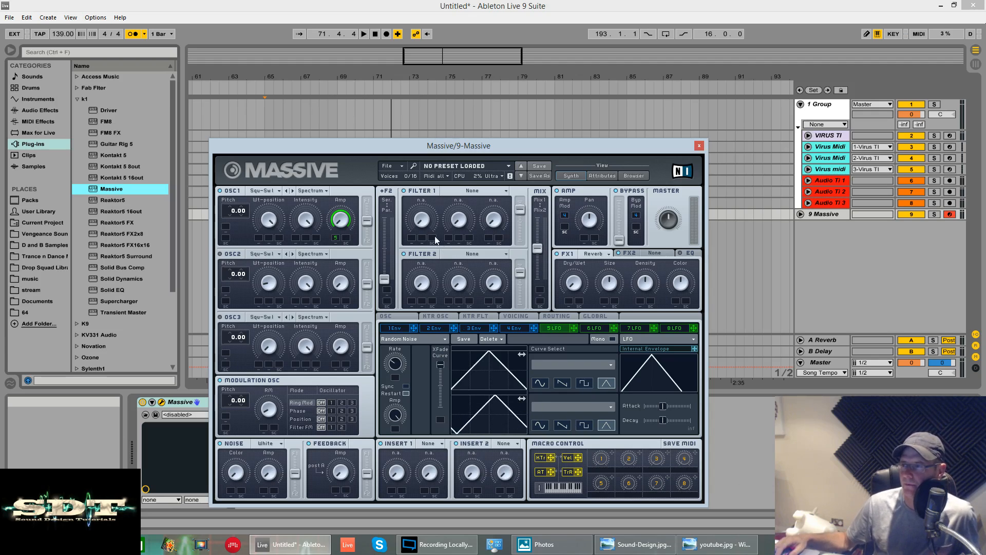
Try Highpass 4 as the Filter 1 type, and settle on Lowpass 2.
left_click(489, 191)
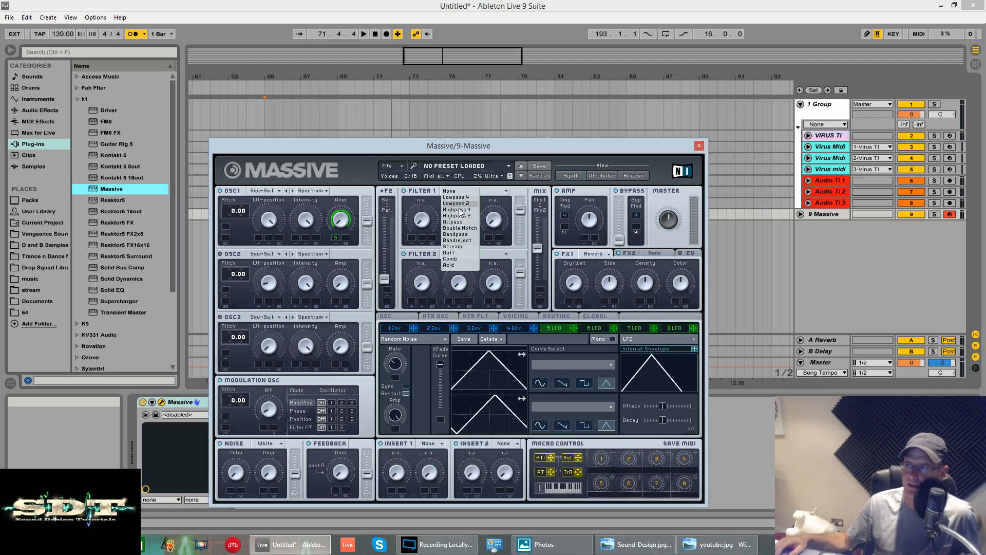
left_click(458, 209)
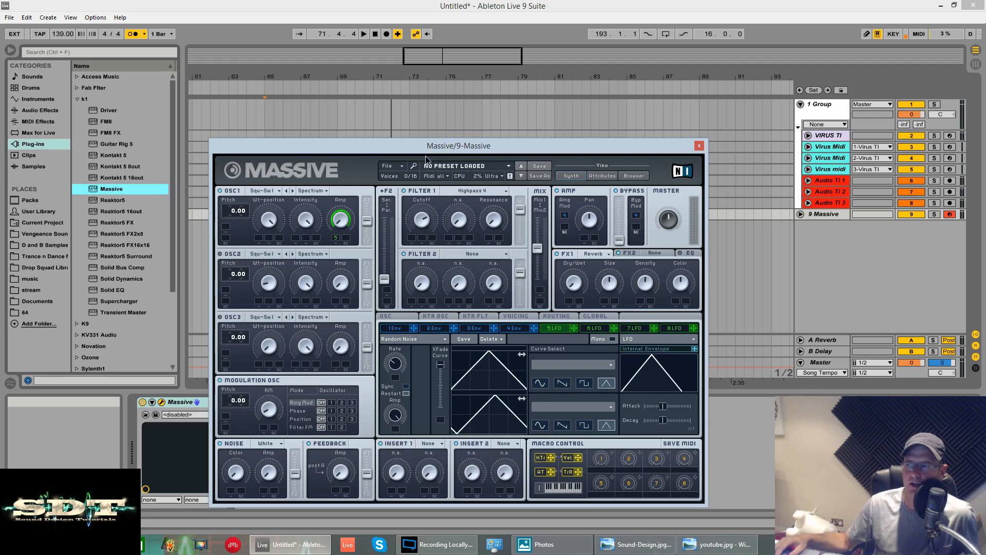
left_click(471, 192)
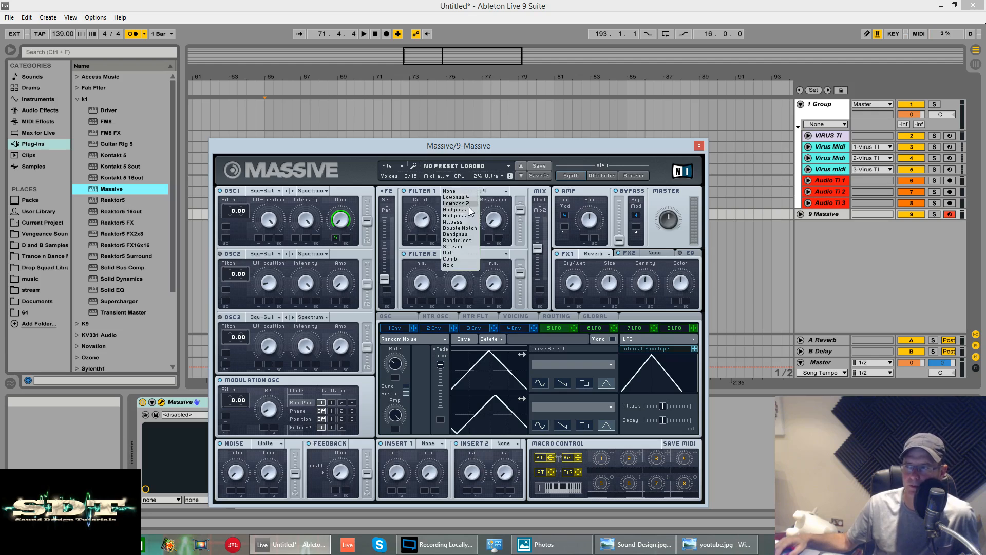
left_click(459, 203)
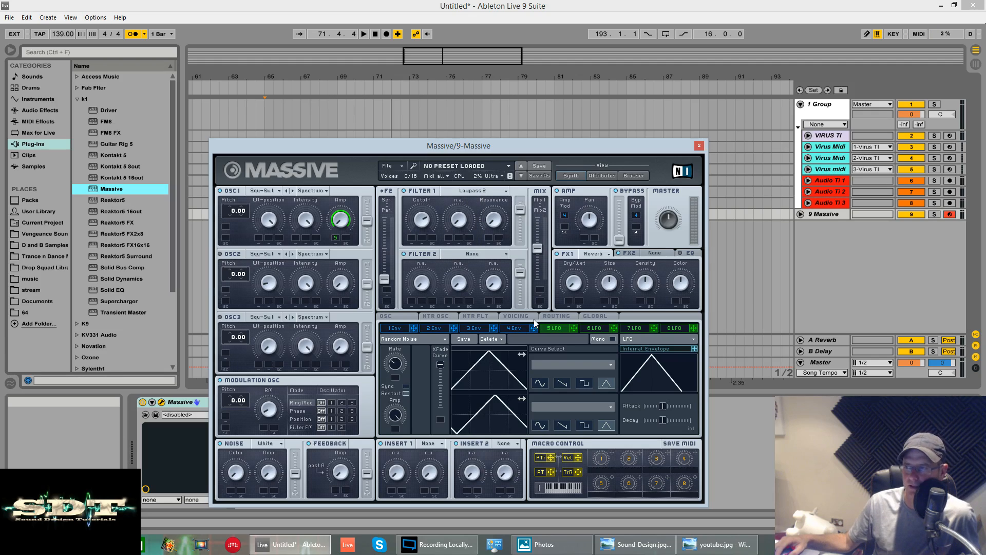
Clear the LFO 5 modulation from OSC1's Amp and set OSC1's pitch to -12.00.
right_click(335, 239)
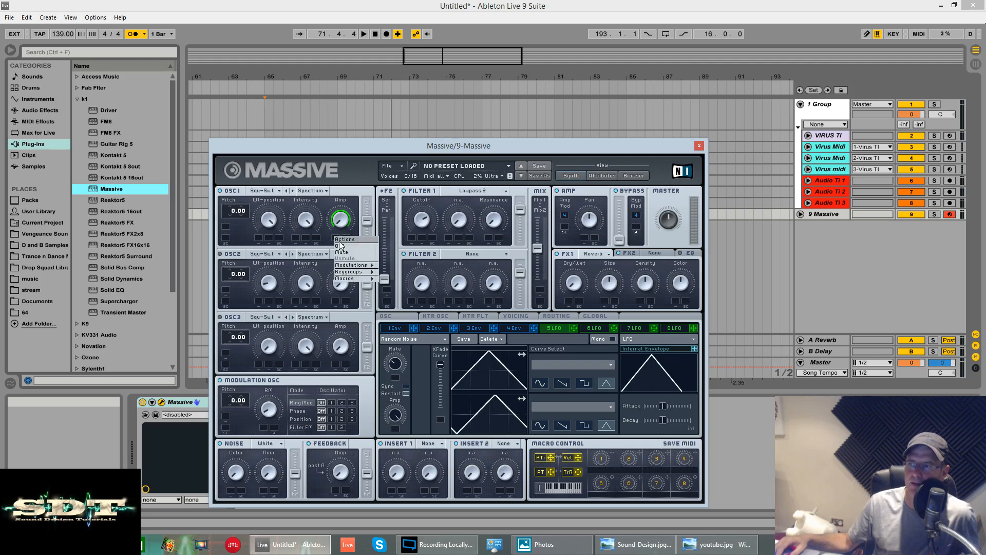
left_click(339, 246)
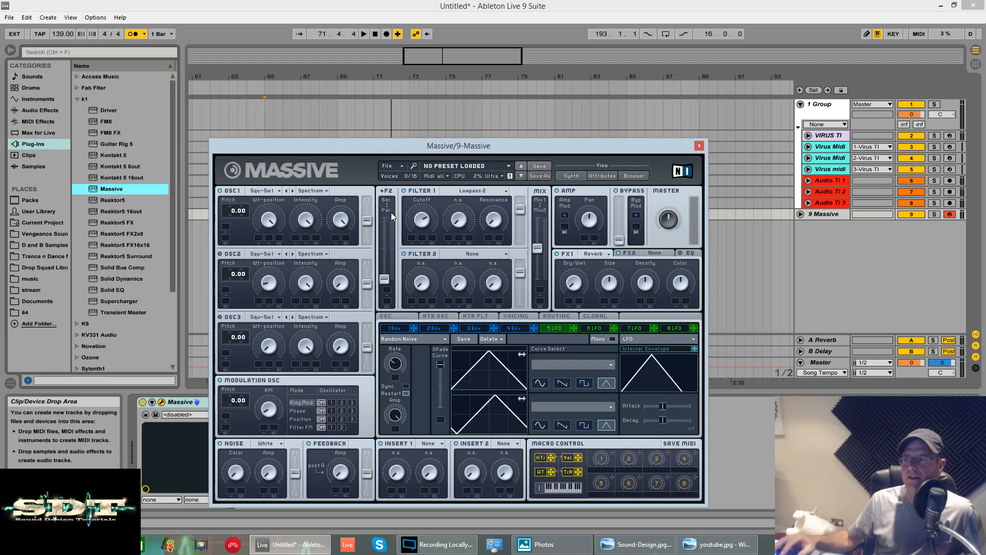
left_click_drag(228, 212, 229, 222)
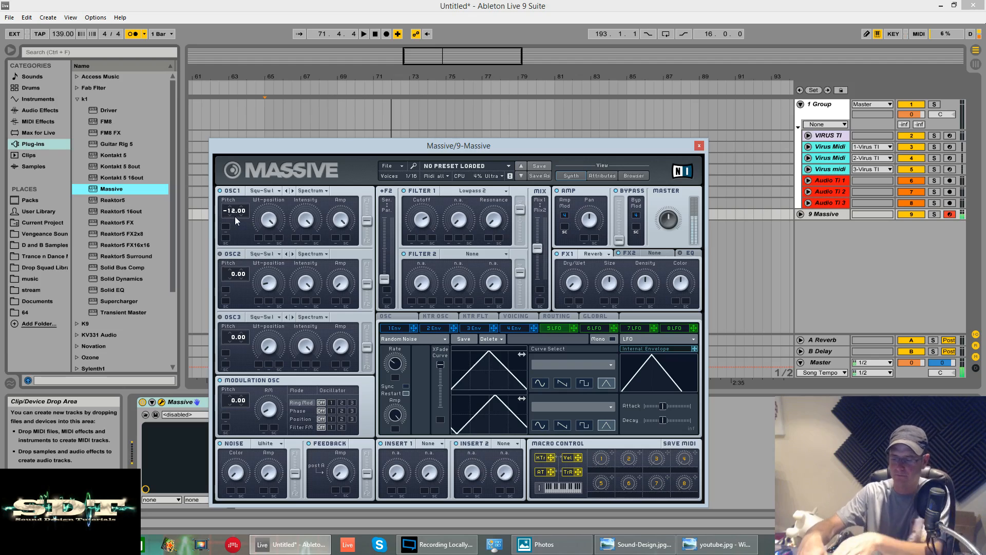
Set the voicing to 10 unisono voices and turn on a slight Pitch Cutoff unisono spread.
left_click(603, 253)
left_click(569, 257)
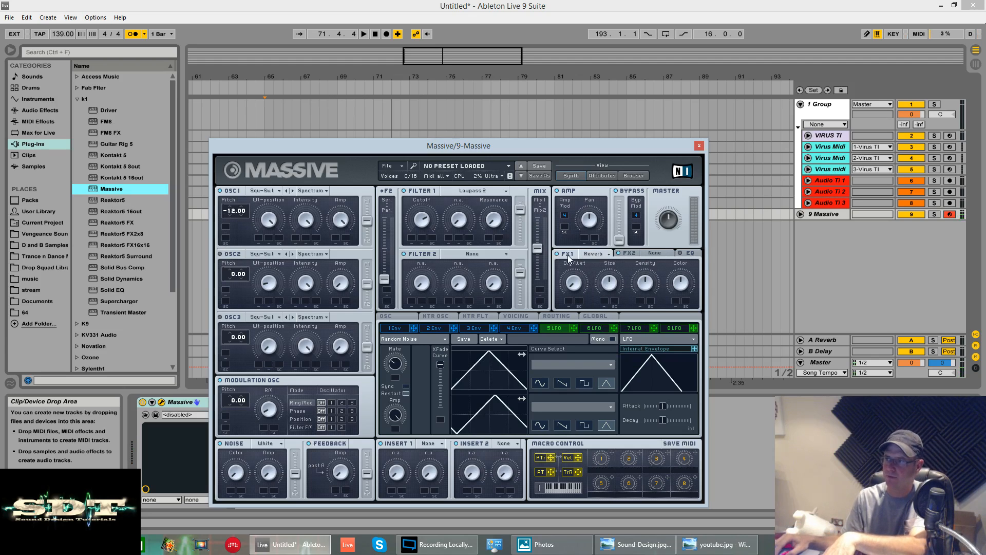
left_click(516, 316)
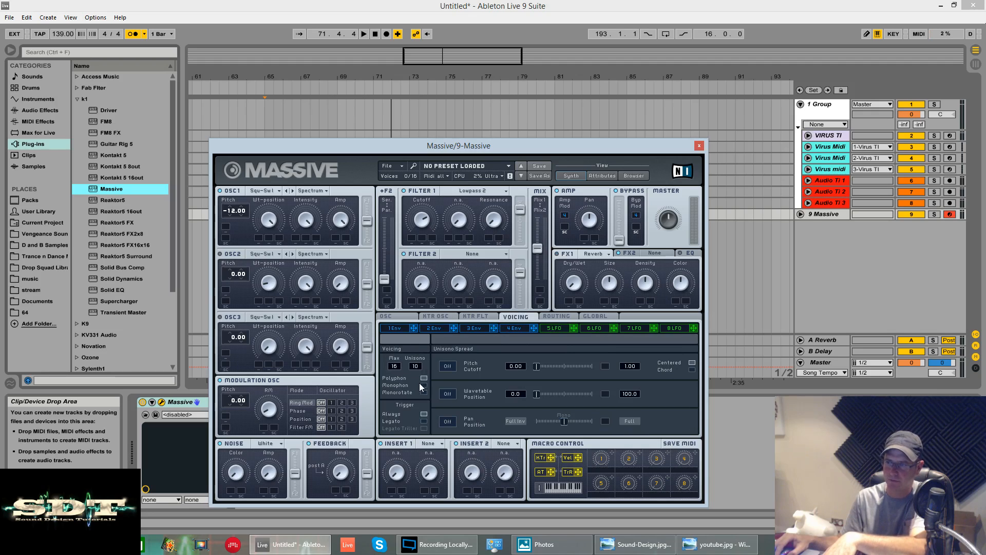
left_click(443, 367)
left_click_drag(537, 367, 541, 371)
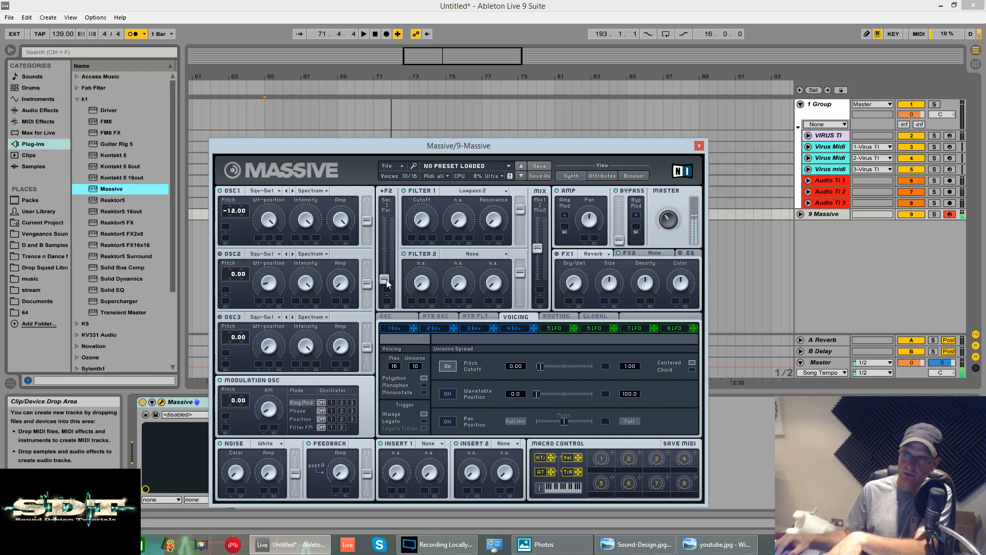
Raise the F2 series/parallel slider and assign LFO 5 to modulate Filter 1's Cutoff over a range below its current setting.
left_click_drag(385, 280, 386, 218)
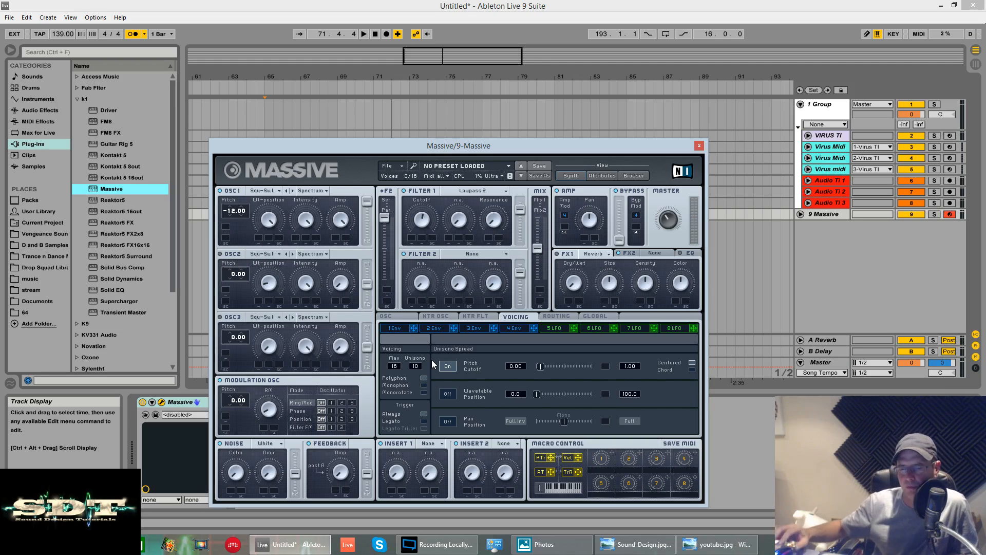
left_click(560, 329)
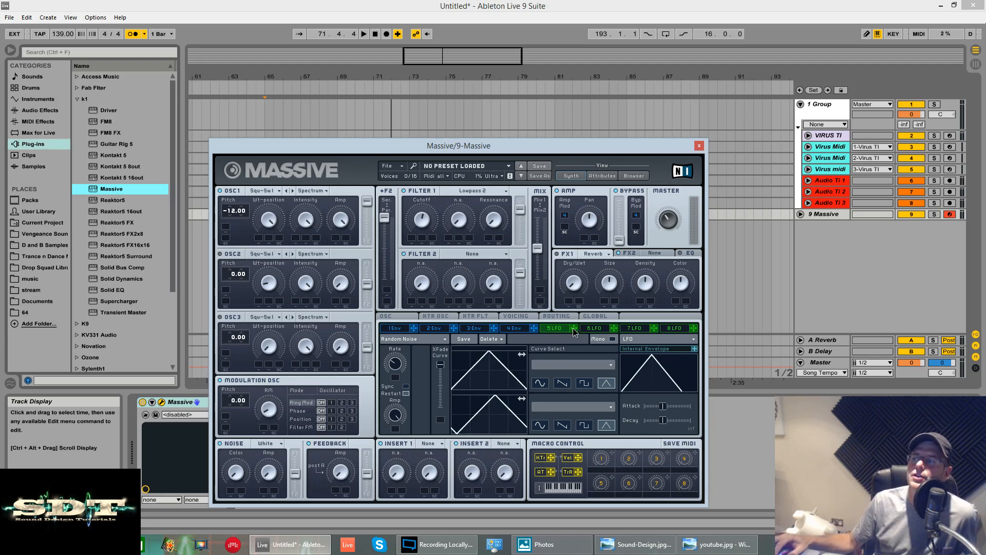
left_click_drag(572, 328, 413, 254)
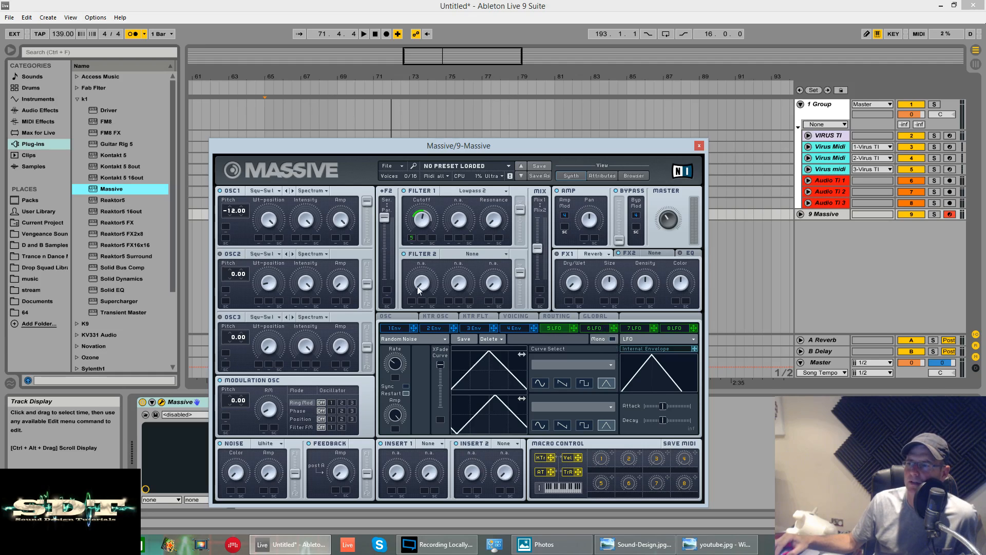
left_click_drag(410, 236, 411, 251)
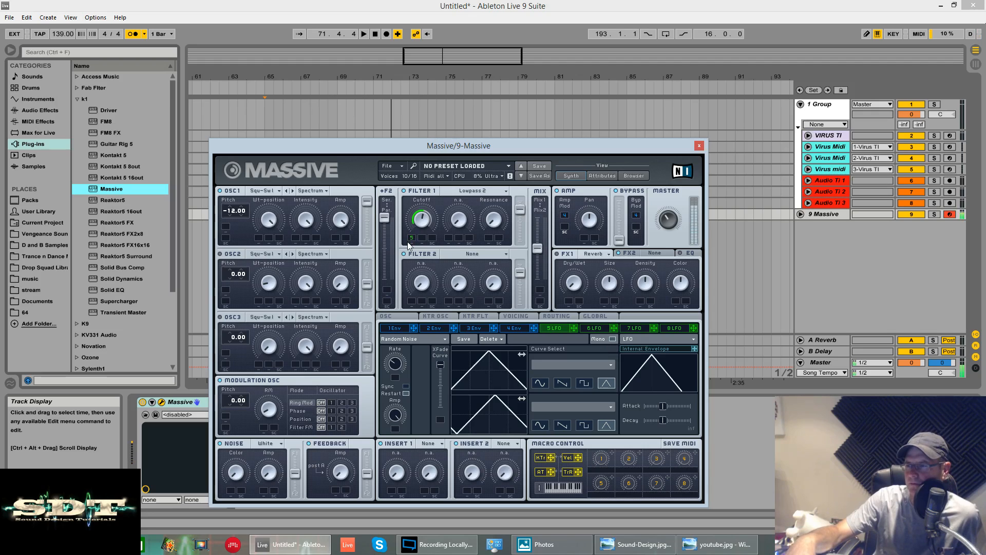
Turn on LFO 5's Sync with a ratio of 1/4, and shift its upper triangle curve by half a cycle.
left_click(406, 386)
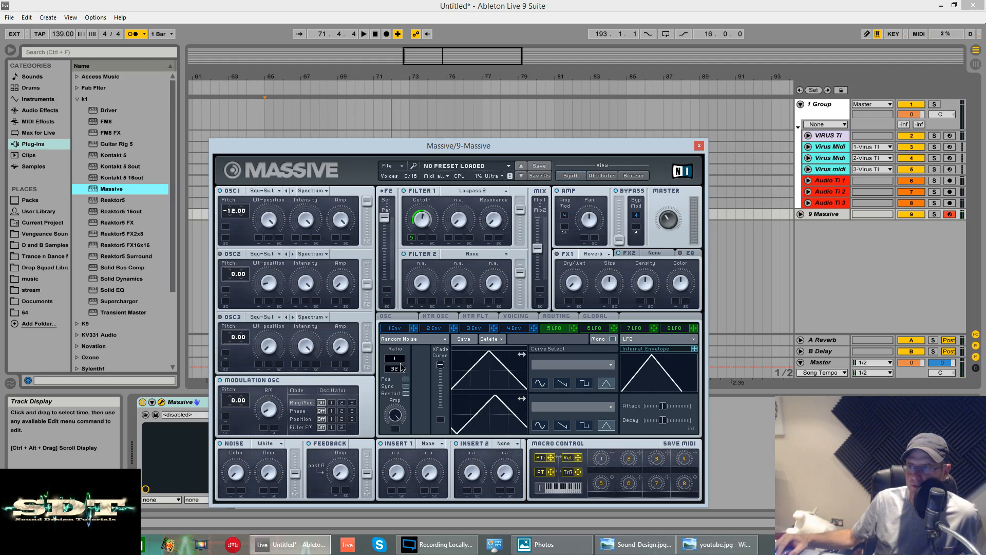
left_click_drag(402, 367, 402, 373)
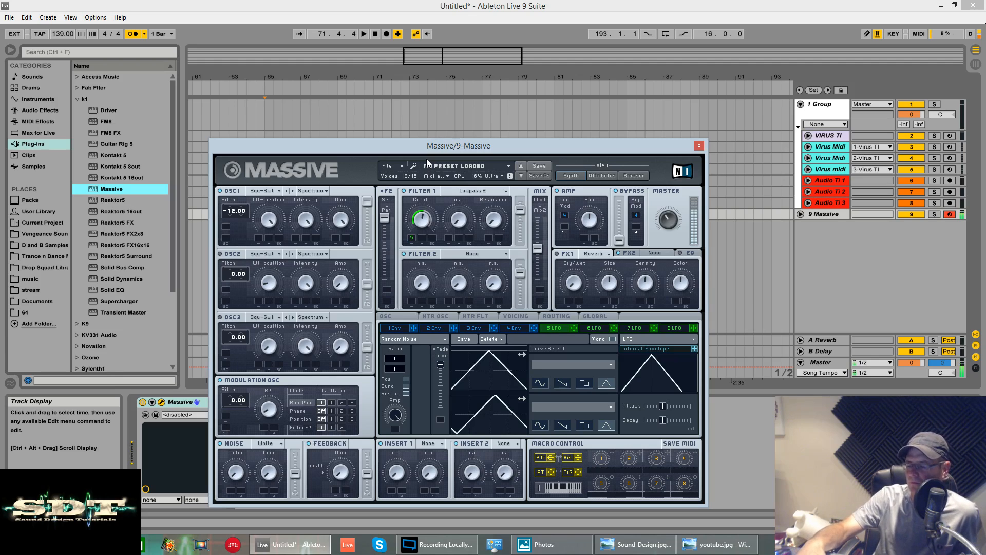
left_click_drag(522, 354, 563, 366)
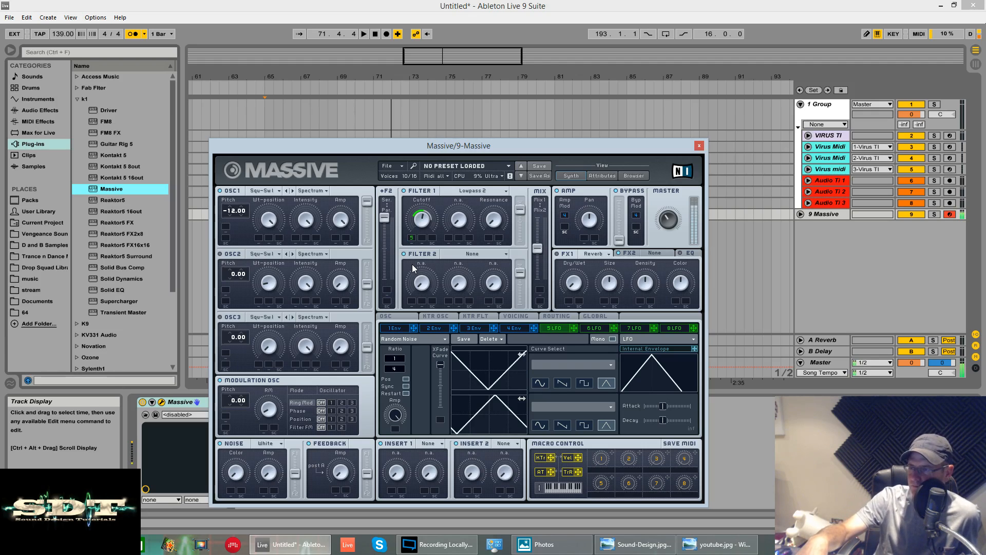
Switch LFO 5's Sync off and back on, and shift the lower triangle's phase so its peak is centred.
left_click(406, 387)
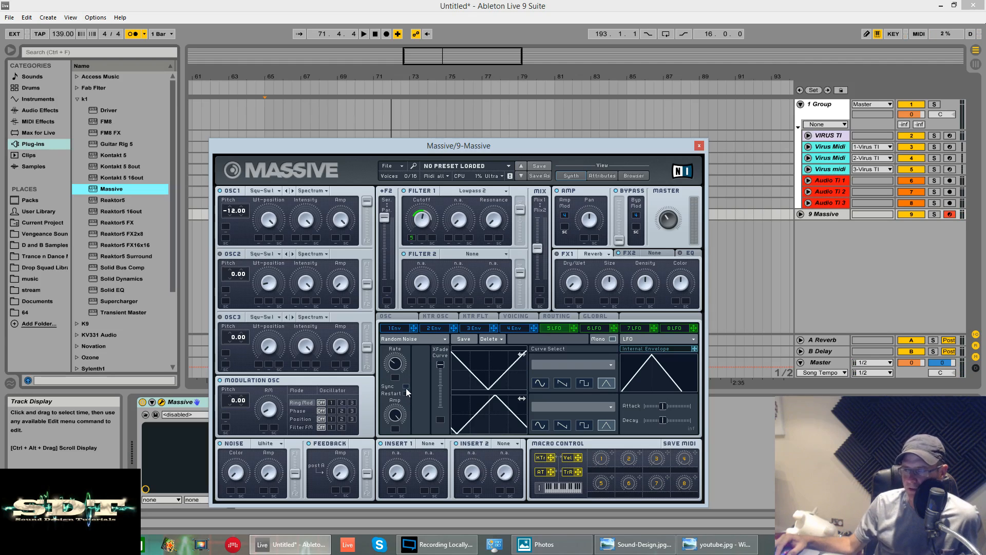
left_click(406, 387)
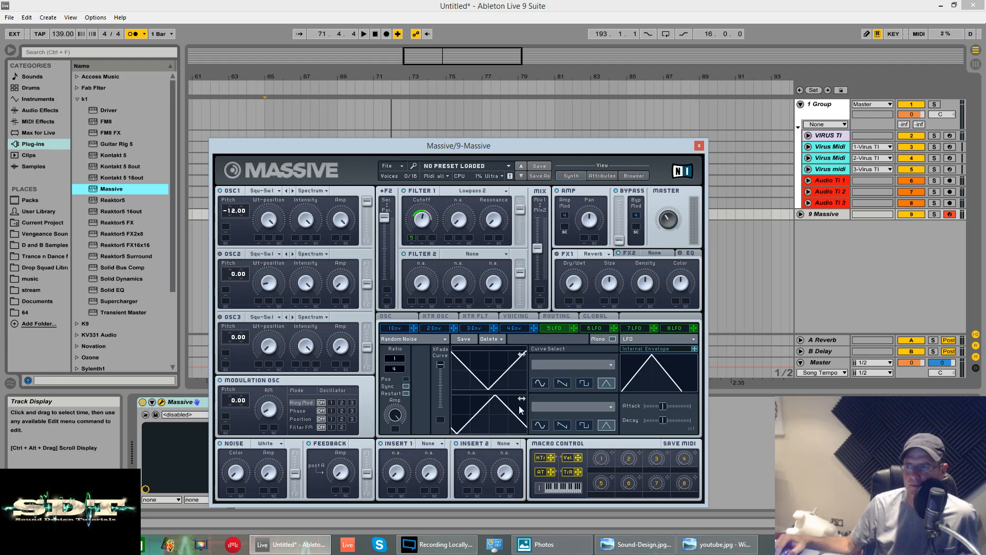
left_click_drag(523, 398, 518, 398)
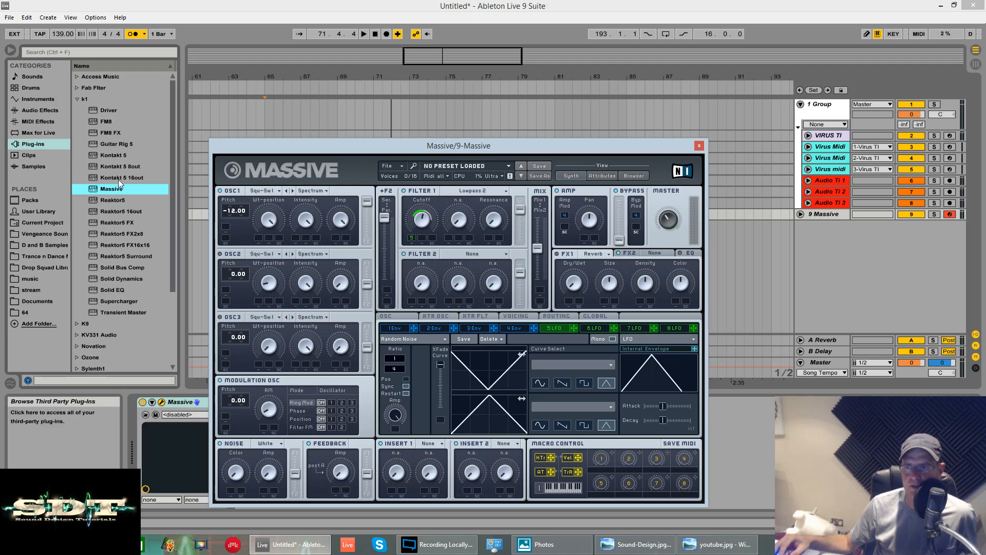
Collapse the k1 plug-in folder, find Sylenth1 in its own folder, and load it onto a new track below Massive.
left_click(77, 99)
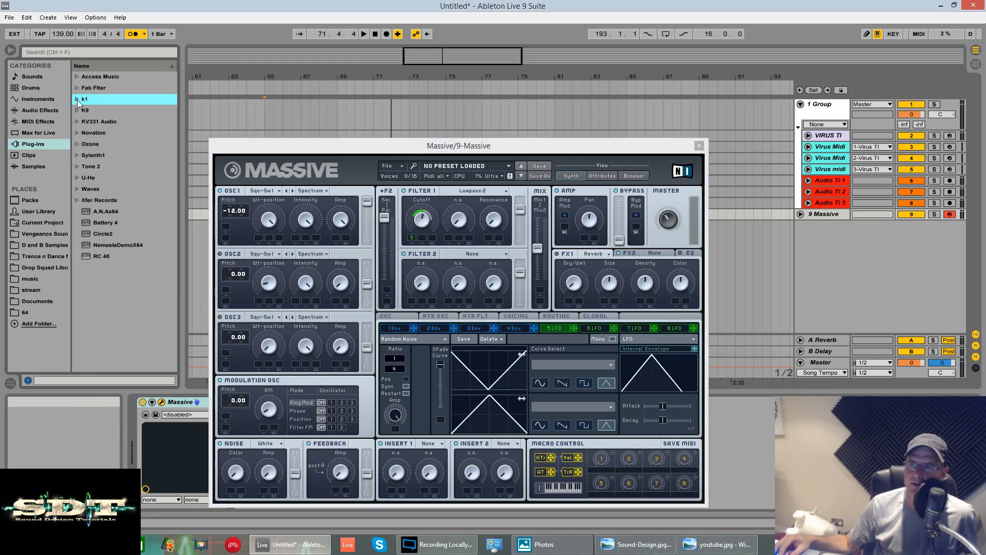
left_click(77, 155)
left_click(85, 167)
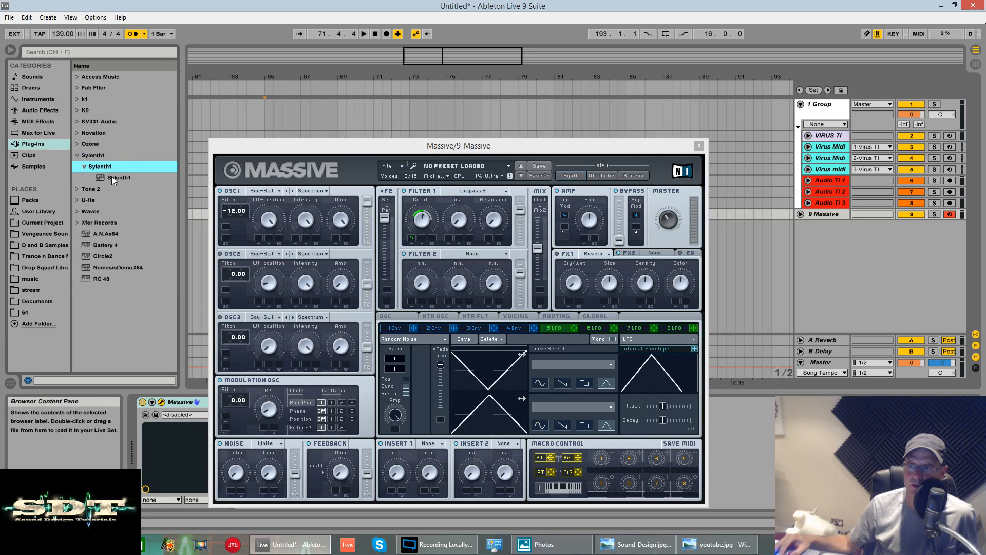
left_click_drag(115, 178, 832, 243)
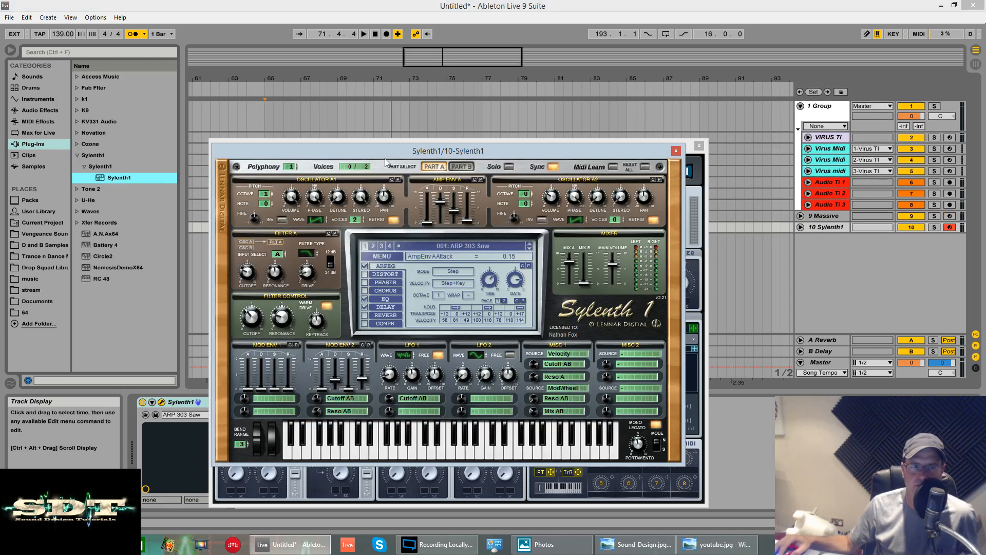
Move the Sylenth1 and Massive windows apart so that both synths' LFO sections can be seen side by side.
left_click_drag(460, 154, 458, 122)
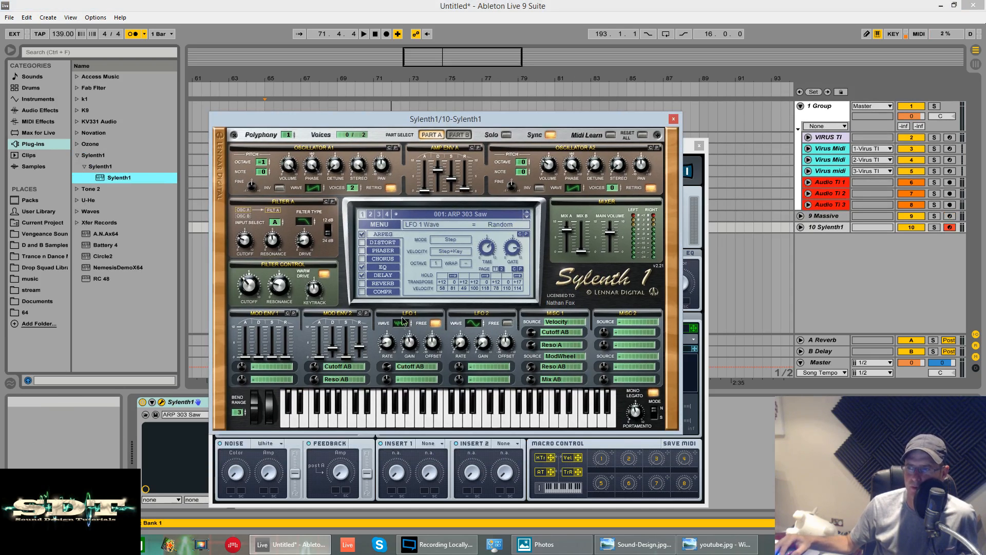
left_click_drag(481, 119, 680, 118)
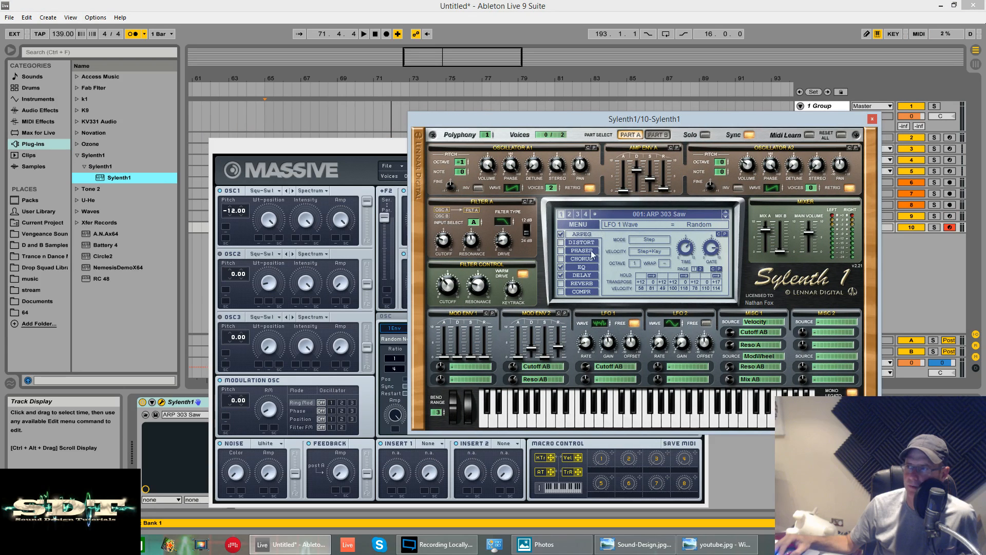
left_click_drag(295, 145, 53, 82)
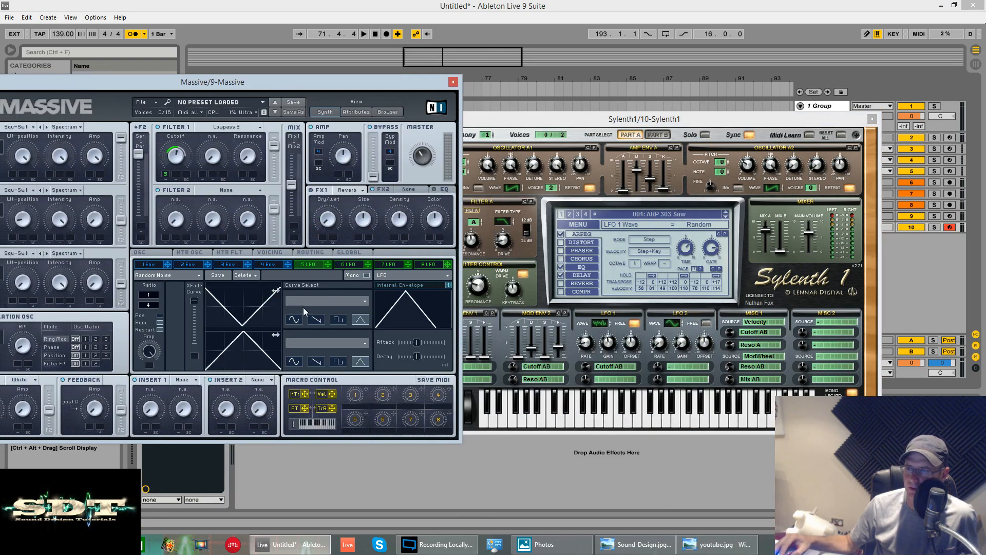
Change Sylenth1's LFO 1 wave to QPulse, and switch its Free option off and back on.
left_click(594, 325)
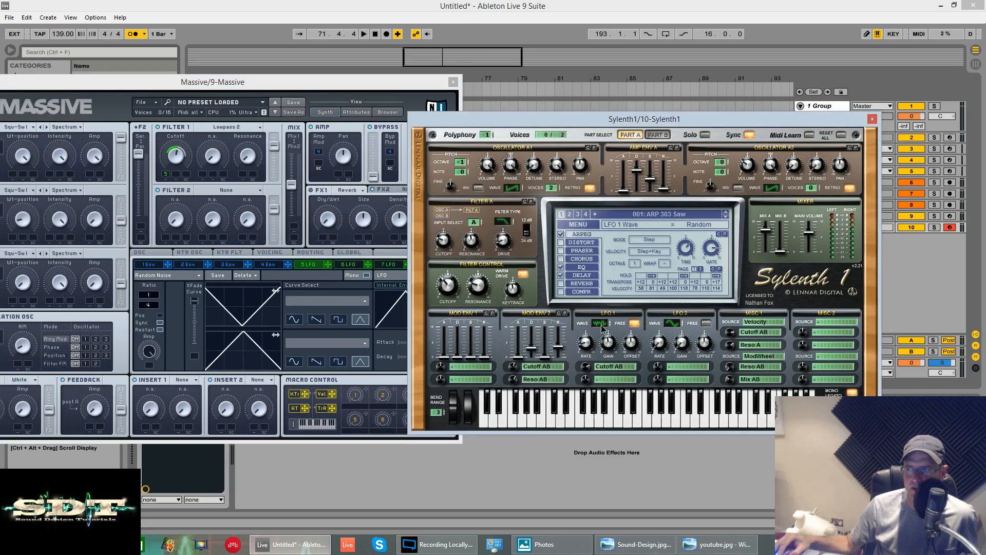
left_click_drag(604, 306, 603, 351)
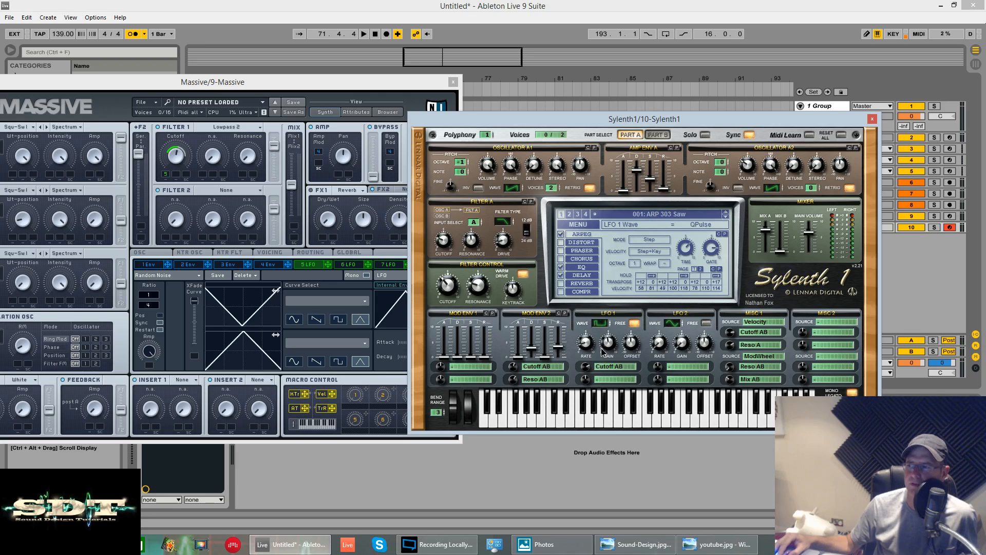
left_click(635, 323)
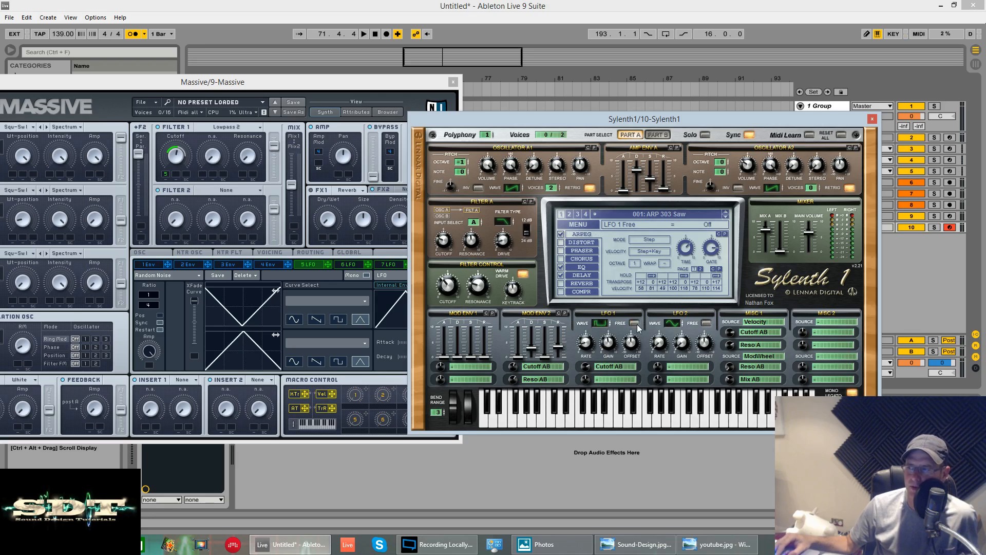
left_click(637, 323)
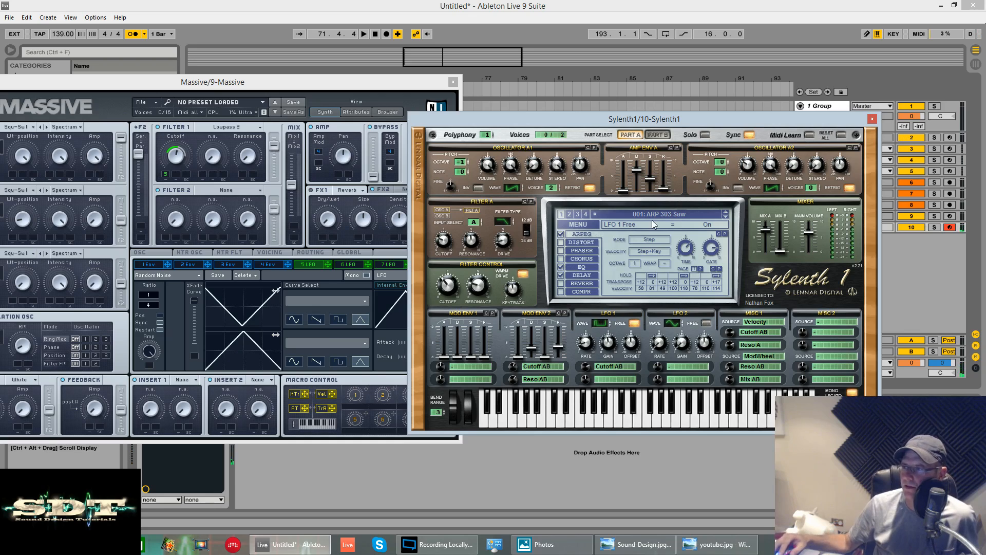
Initialise the current Sylenth1 preset, dismissing the preset file browser without loading anything.
left_click(586, 225)
left_click(591, 236)
left_click(600, 256)
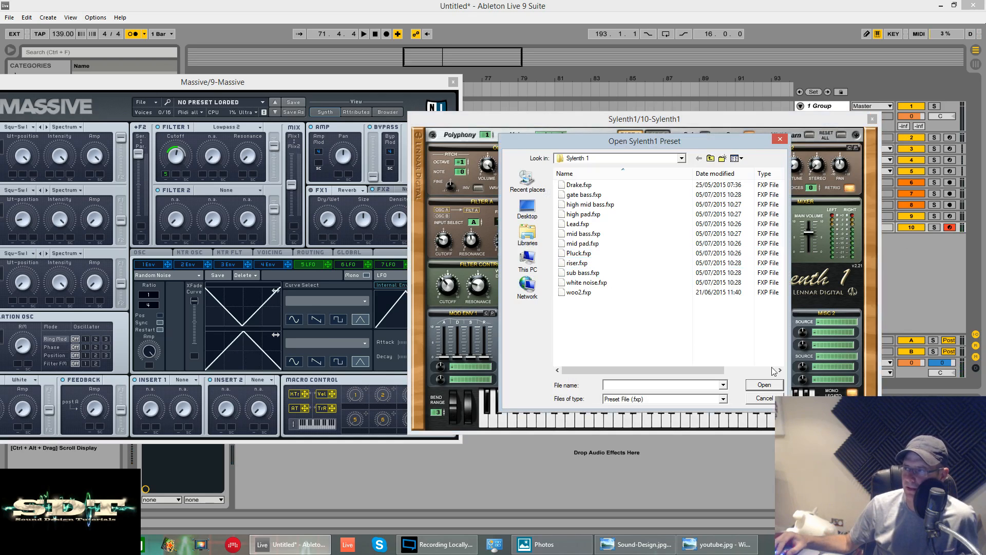
left_click(771, 386)
left_click(587, 226)
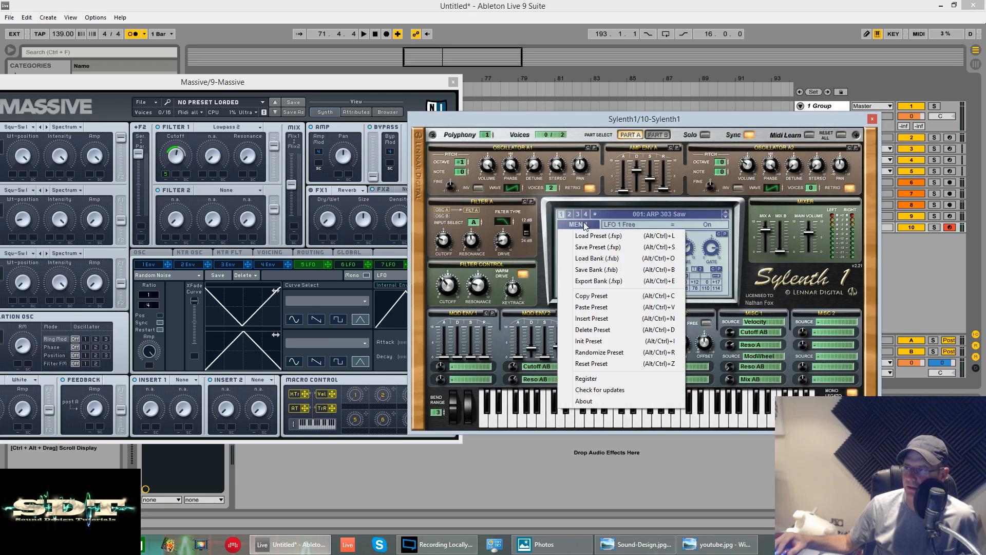
left_click(595, 341)
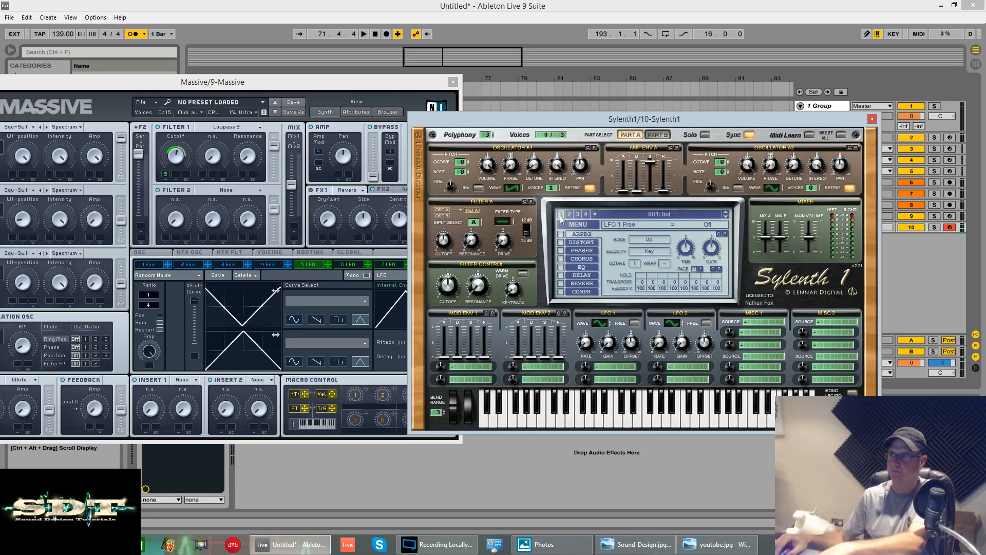
Give Oscillator A1 8 voices with 2.76 detune, shift its octave by one, and turn its Retrig off.
left_click_drag(555, 182, 567, 119)
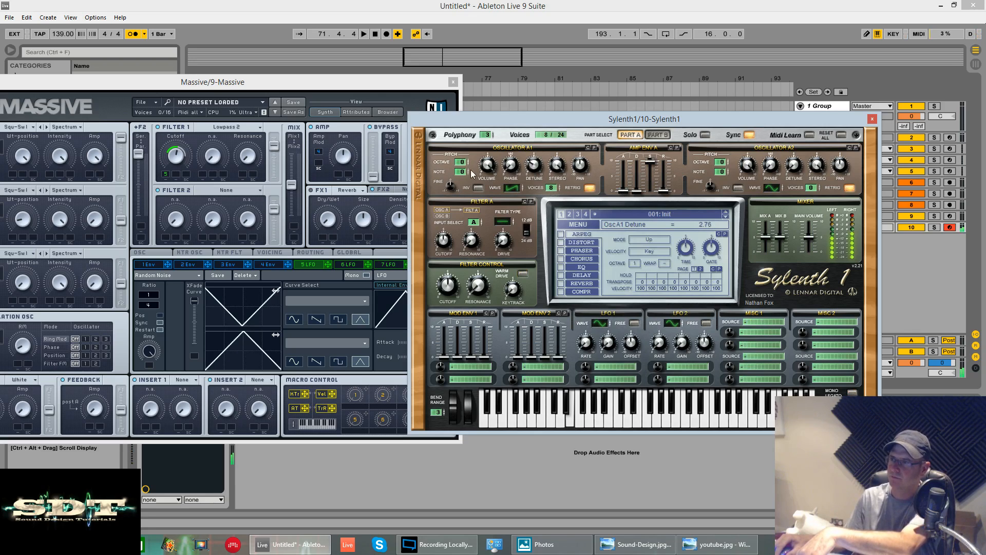
left_click_drag(464, 163, 464, 153)
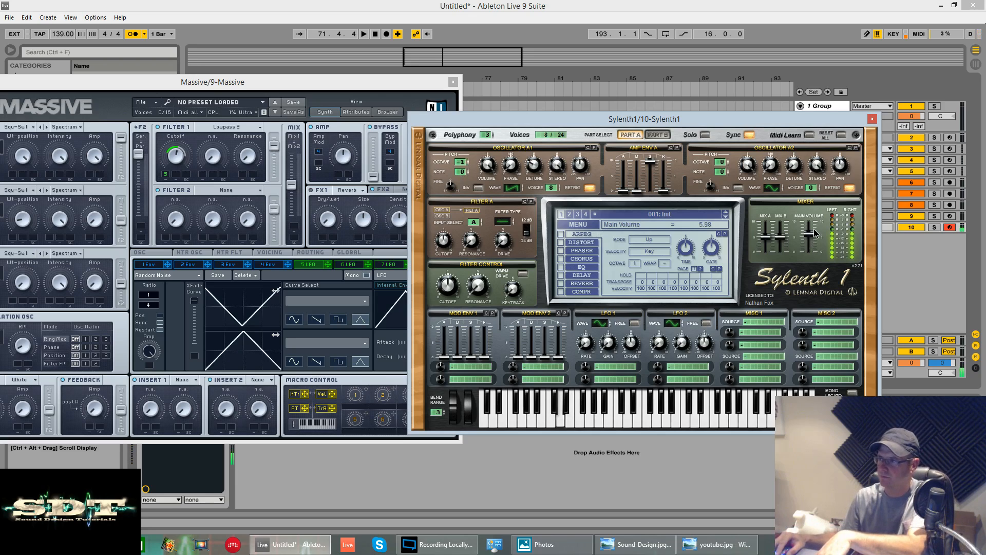
left_click(589, 188)
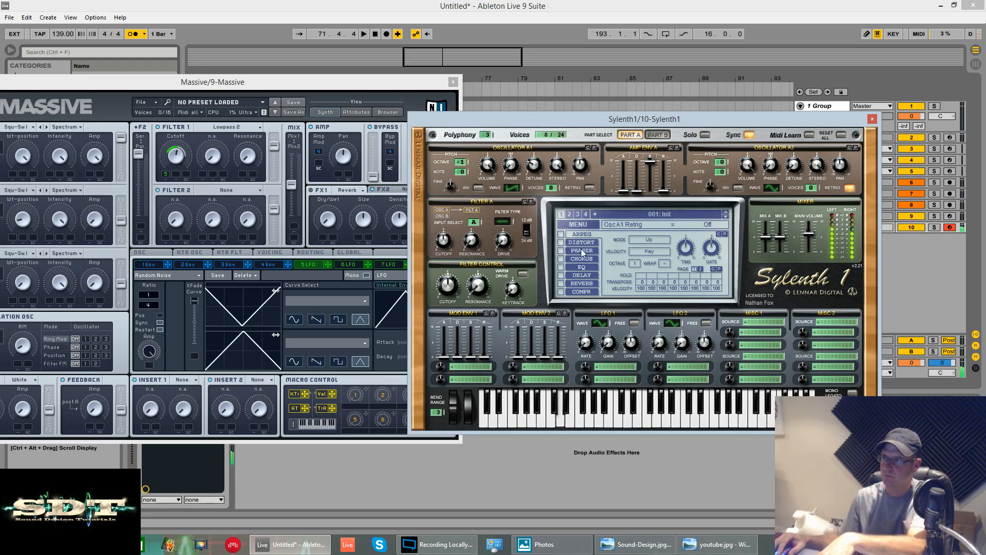
Set Filter A to Lowpass with a 1644.74 Hz cutoff, and assign LFO 1's first destination to Cutoff A.
left_click_drag(502, 219, 502, 207)
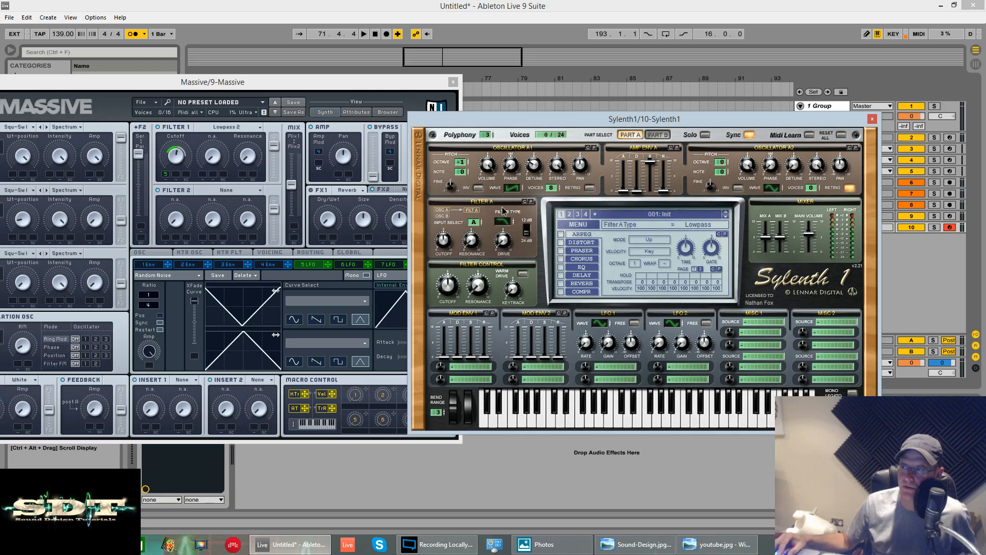
mouse_move(450, 241)
left_mouse_down()
mouse_move(450, 221)
mouse_move(444, 275)
mouse_move(447, 241)
mouse_move(460, 257)
mouse_move(448, 239)
left_mouse_up()
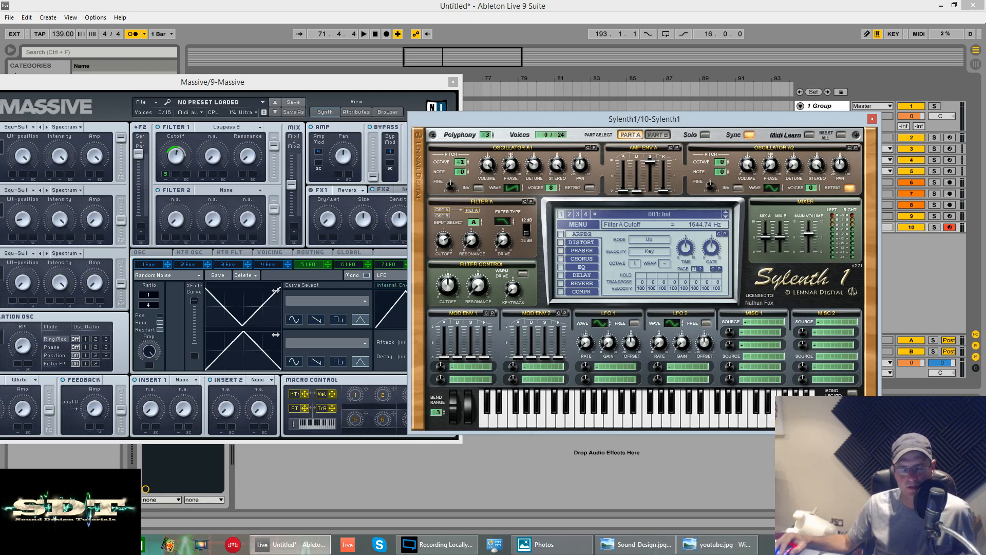
left_click(485, 369)
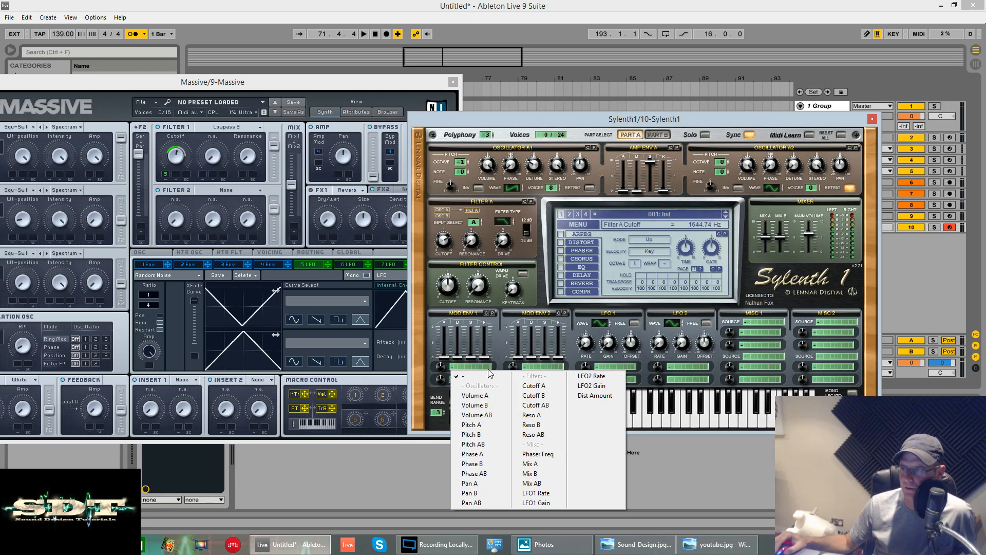
left_click(624, 371)
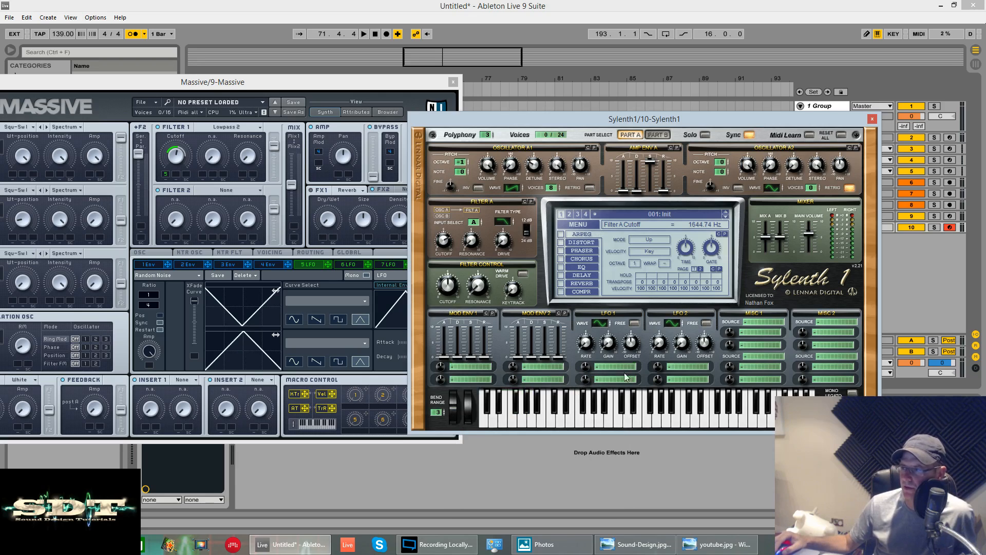
left_click(610, 370)
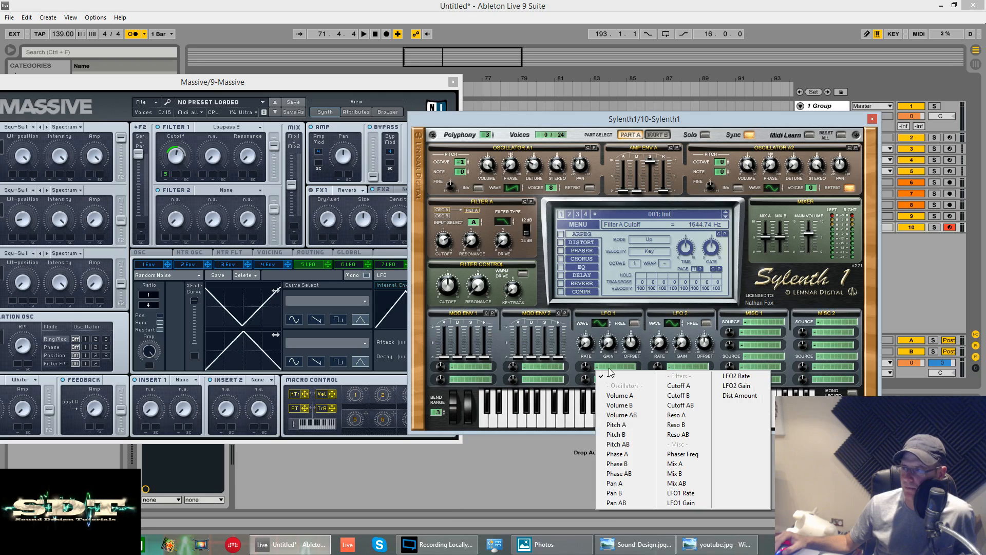
left_click(680, 386)
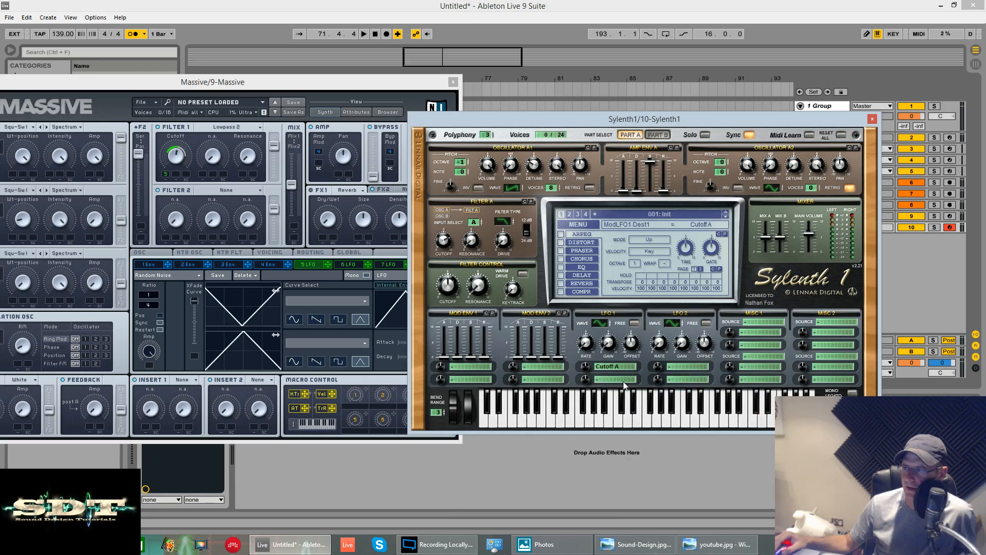
Change Sylenth1's LFO 1 wave to Triangle and set its rate to 8/1T.
left_click(600, 323)
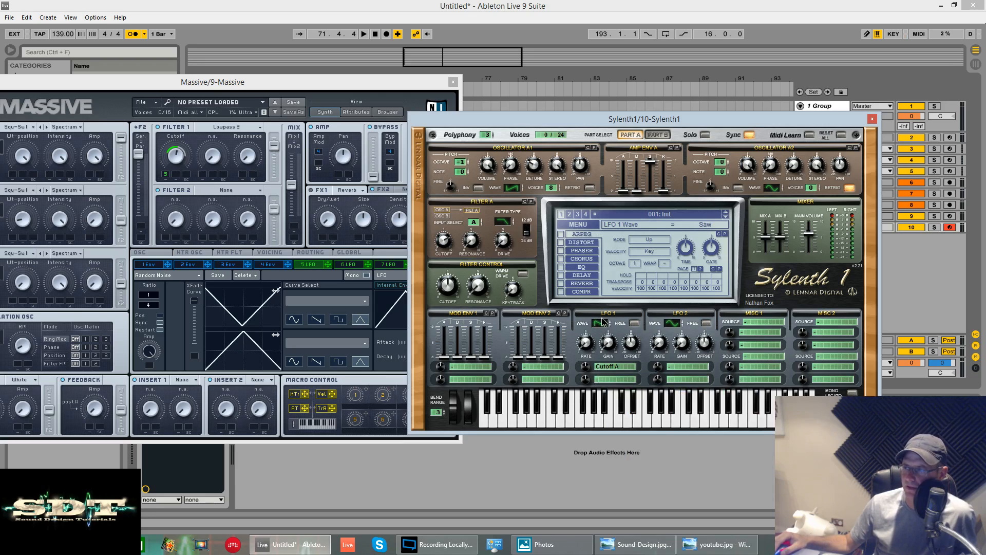
left_click_drag(600, 307, 601, 304)
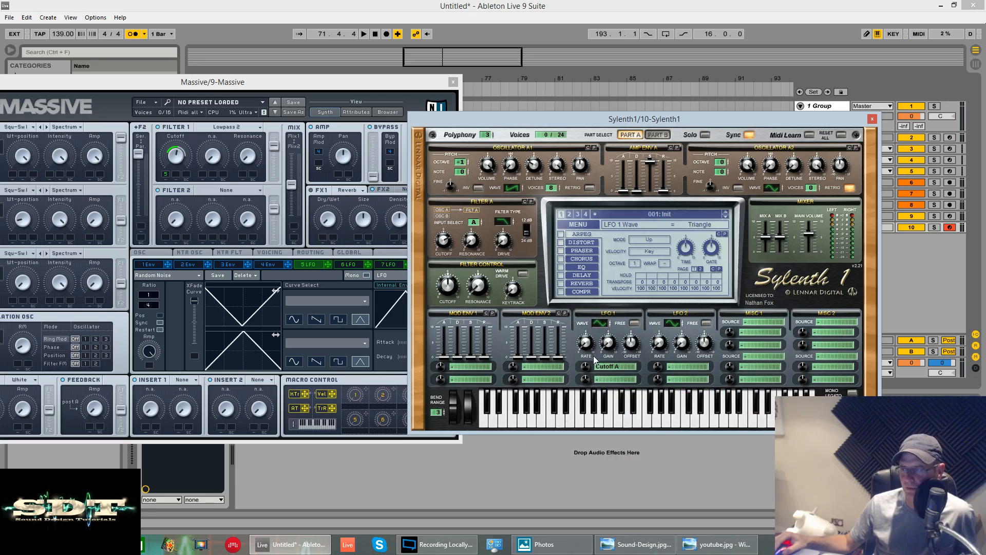
mouse_move(590, 347)
left_mouse_down()
mouse_move(601, 312)
mouse_move(595, 347)
left_mouse_up()
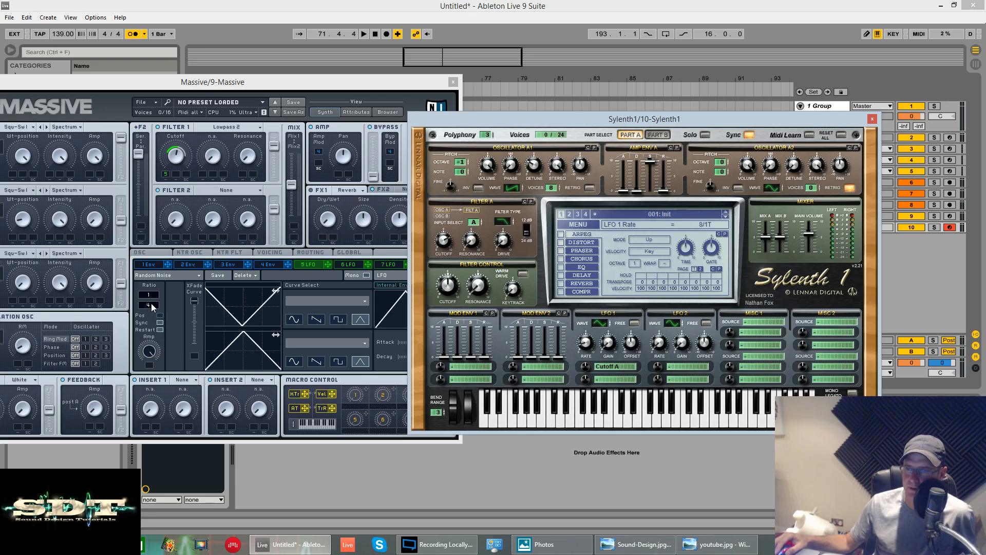
Switch off Sync on Massive's LFO 5, and sweep Sylenth1's LFO 1 Gain down to 0.00 for comparison with Massive's Amp.
left_click(160, 323)
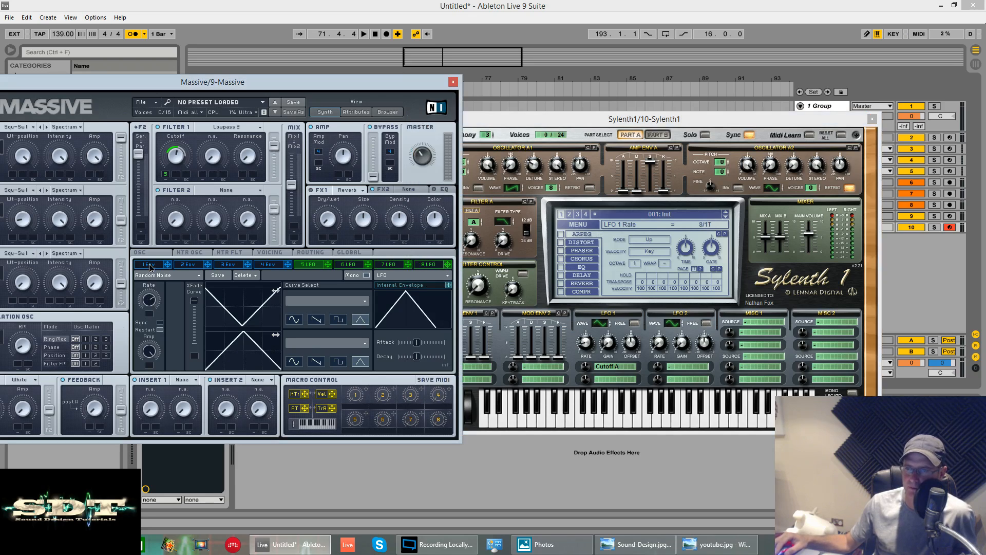
left_click(608, 343)
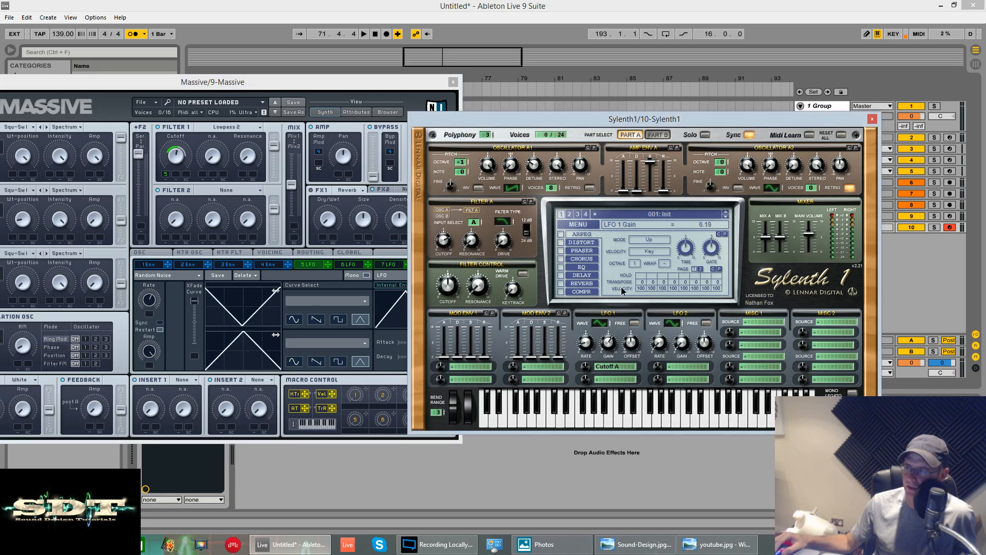
left_click_drag(629, 342, 254, 364)
left_click(139, 351)
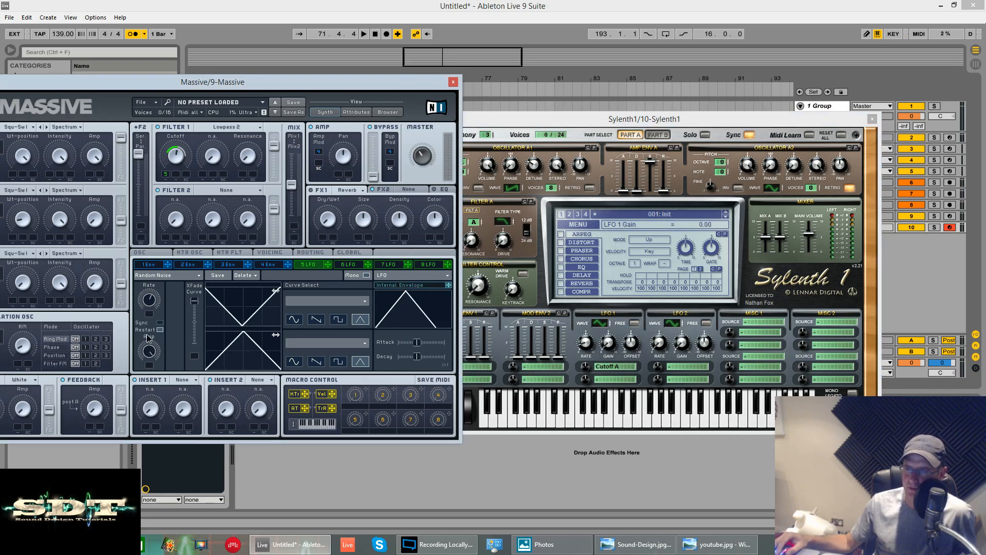
Set Sylenth1's LFO 1 Offset to -0.10, and slightly shift the phase of Massive's upper LFO 5 curve.
left_click(633, 347)
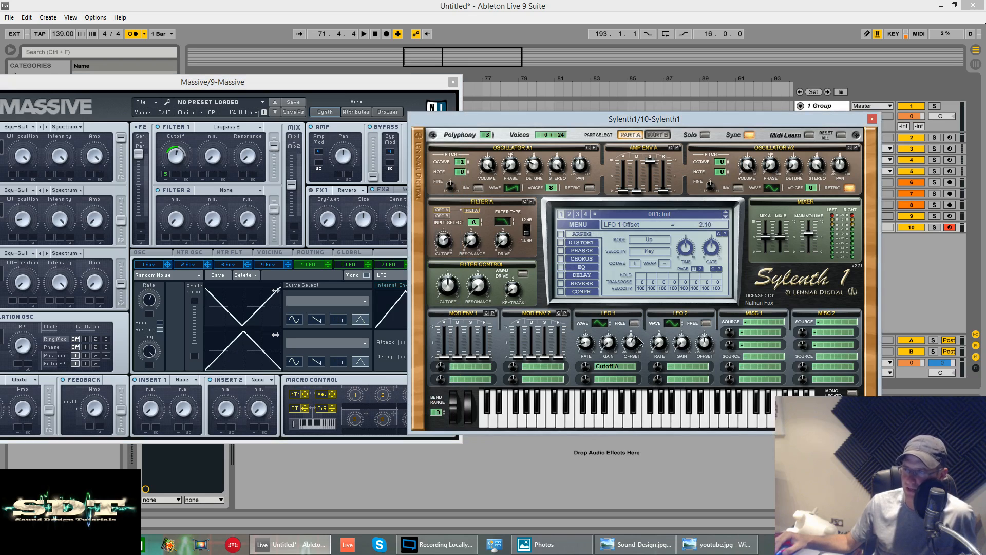
left_click(279, 300)
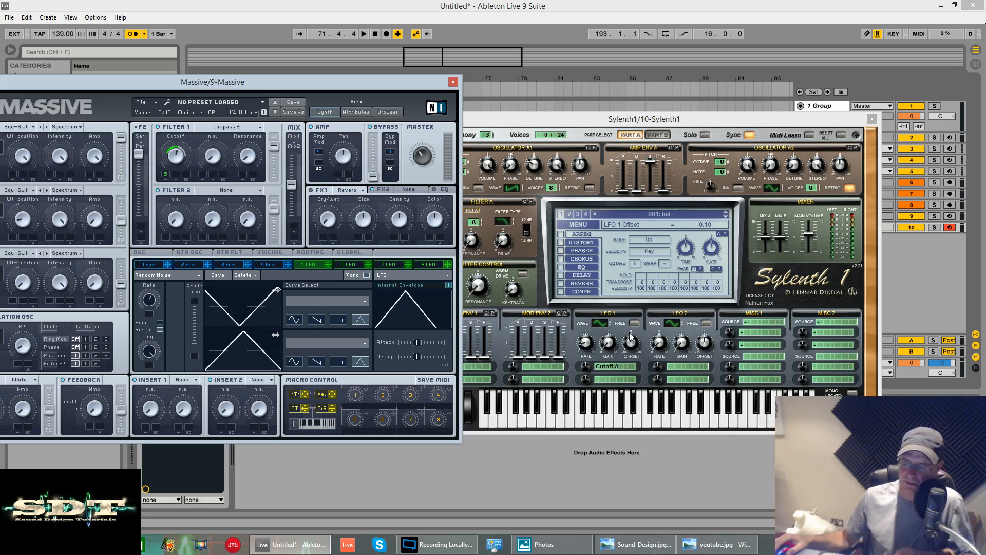
Raise Sylenth1's LFO 1 Gain to 10.00 and adjust its Cutoff A modulation amount while playing notes.
left_click(608, 343)
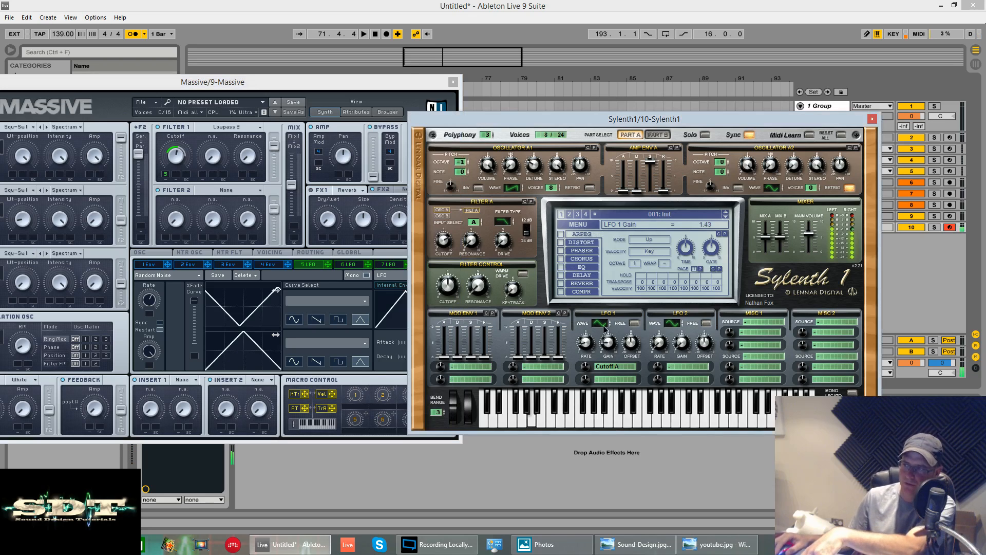
left_click_drag(609, 292, 612, 263)
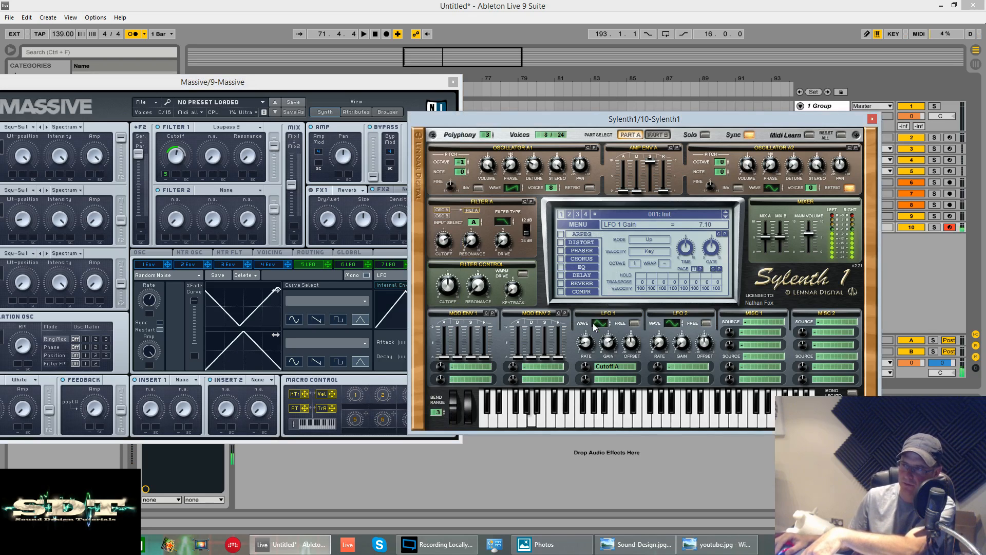
left_click_drag(589, 347, 592, 402)
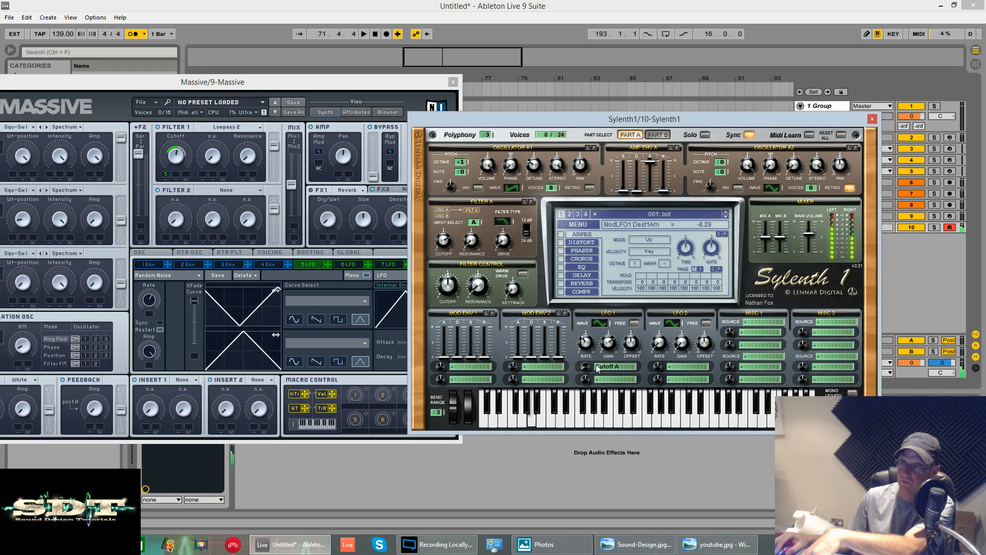
left_click_drag(585, 345, 602, 274)
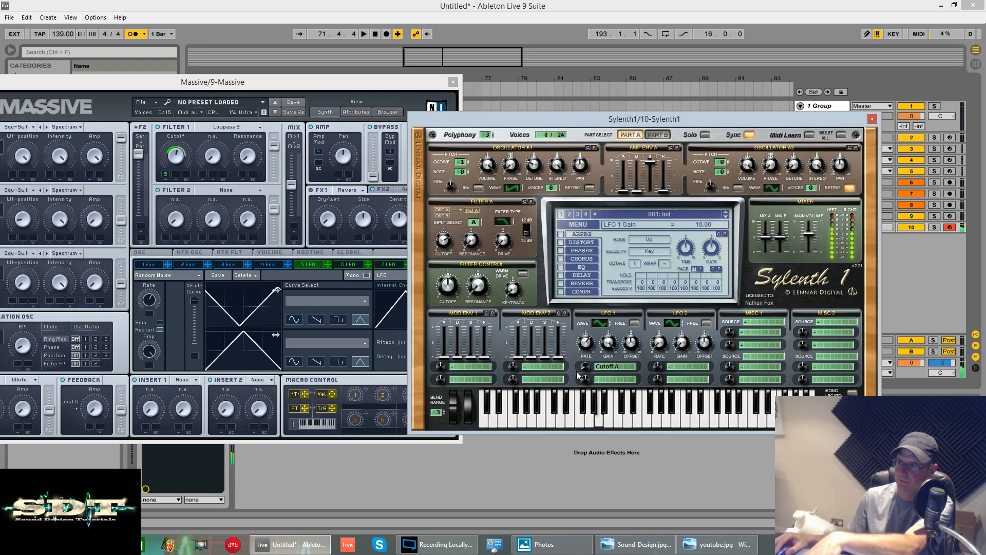
mouse_move(583, 364)
left_mouse_down()
mouse_move(587, 355)
mouse_move(589, 366)
left_mouse_up()
Sweep LFO 1's Offset up to 10.00 and bring it down to 2.48.
left_click_drag(633, 343, 650, 303)
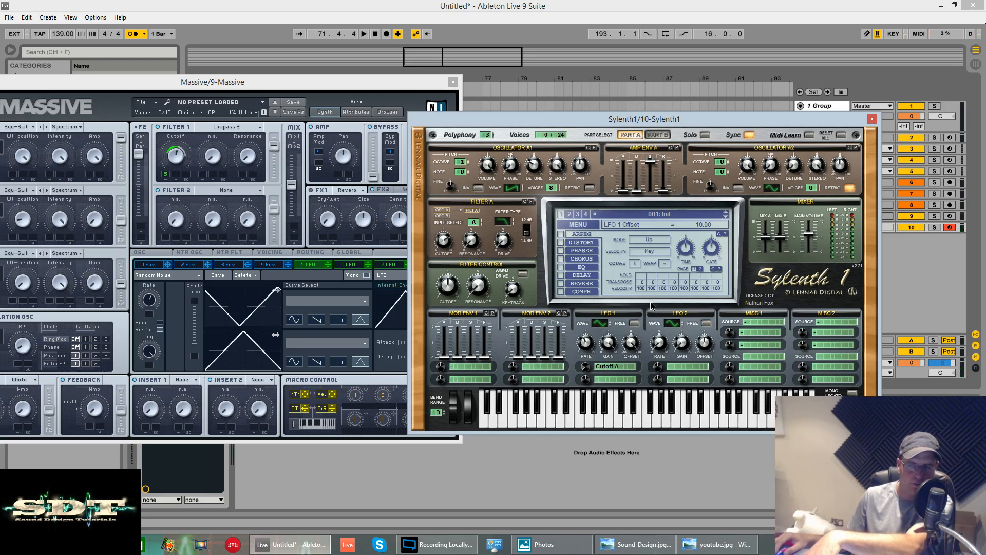
left_click_drag(650, 303, 638, 332)
Close the Sylenth1 window and move Massive's window fully back into view over the arrangement.
left_click(873, 106)
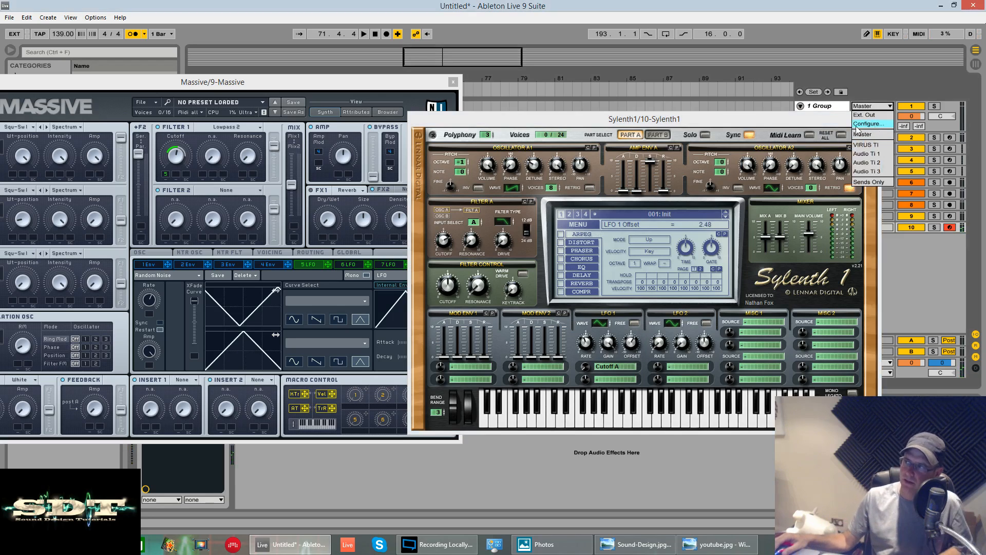
left_click(856, 125)
left_click(872, 119)
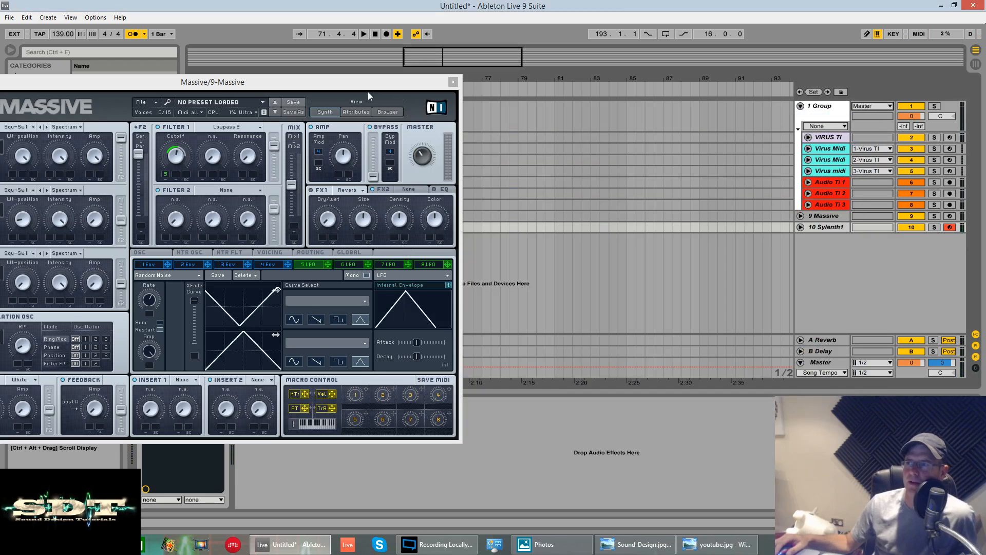
left_click_drag(381, 82, 634, 61)
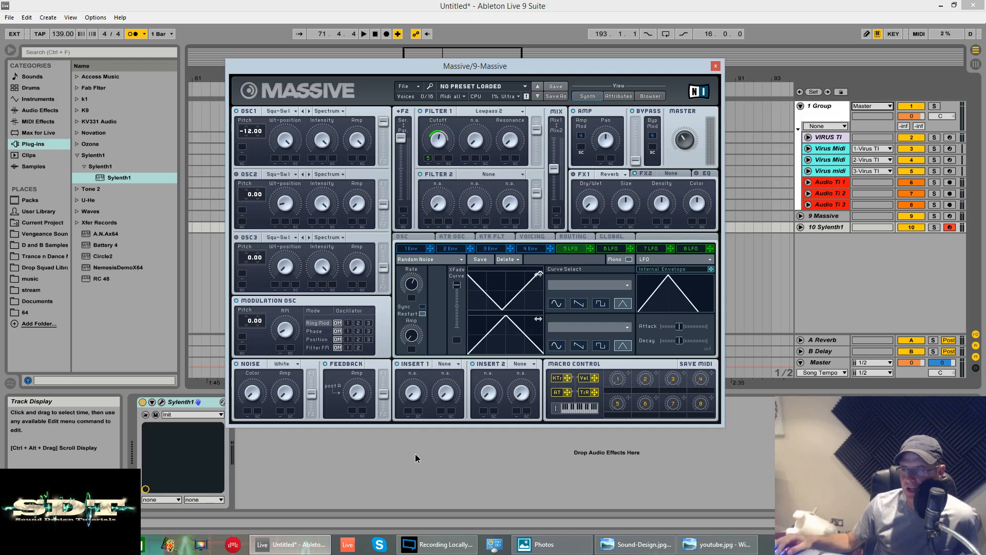
Assign envelope 2 as the modulator of LFO 5's Amp and select the Massive track for playing.
left_click(467, 252)
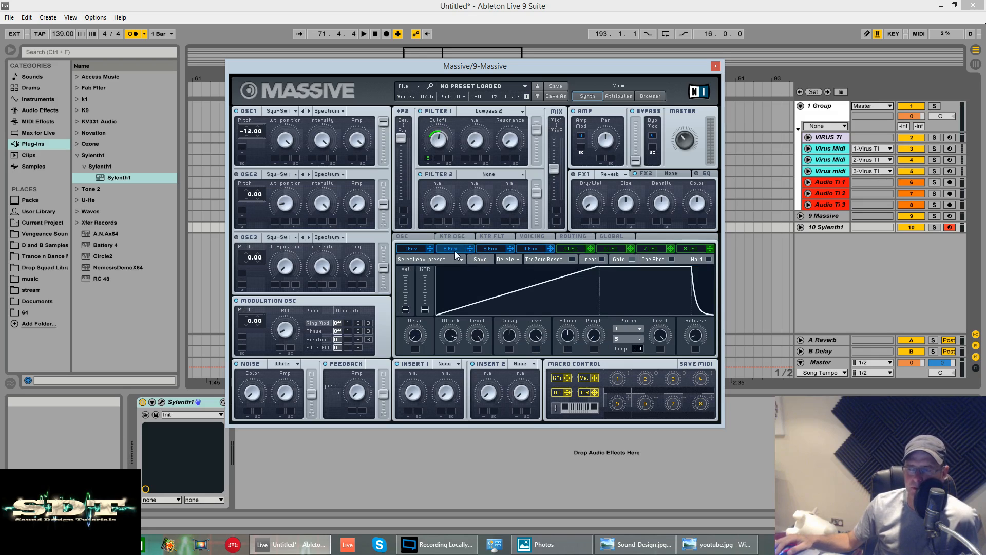
left_click(565, 250)
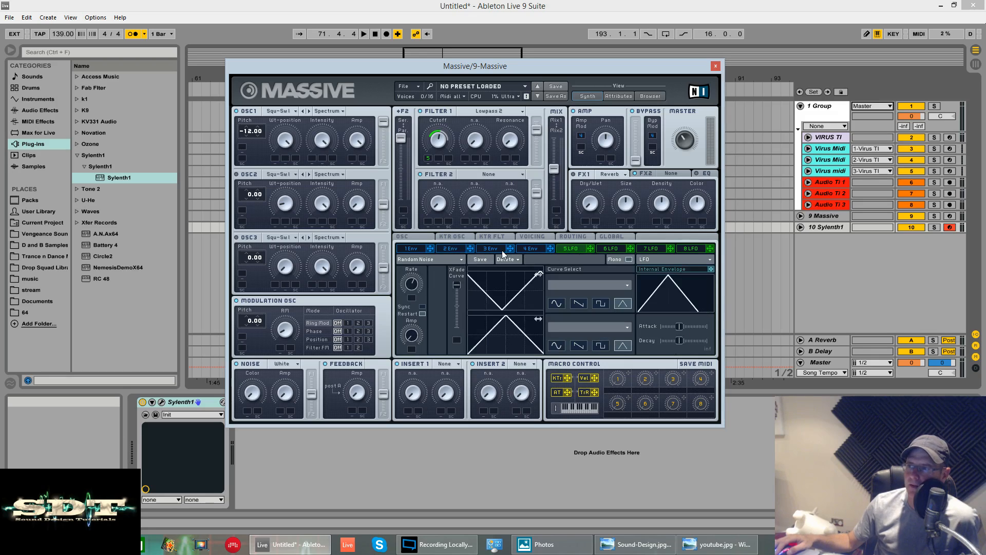
left_click_drag(470, 248, 413, 332)
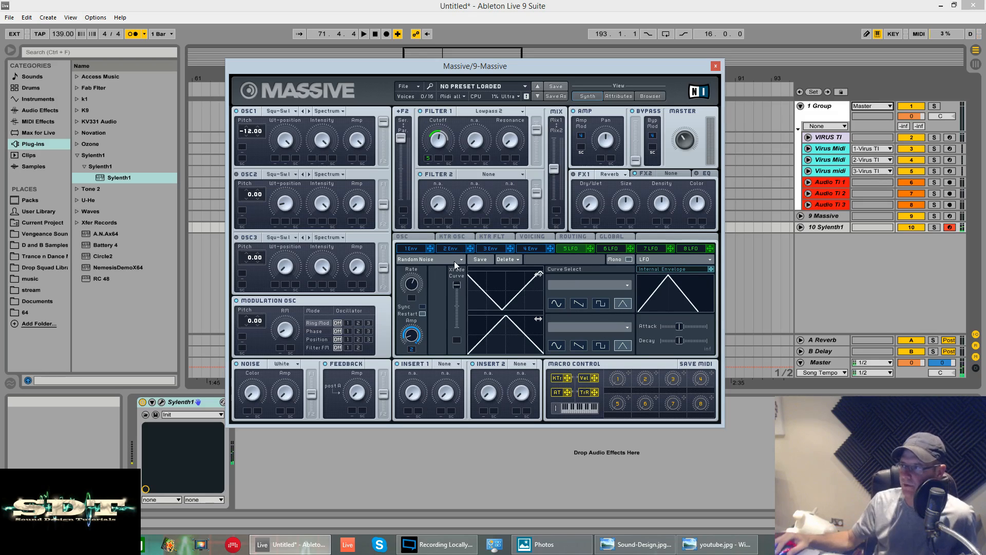
left_click(923, 220)
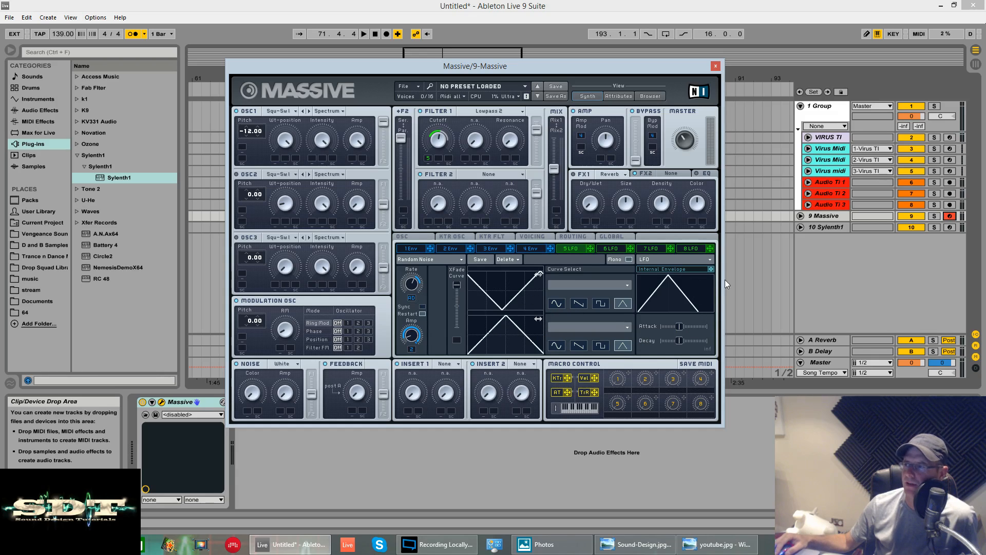
Clear envelope 2 from LFO 5's Amp and assign the LFO's internal envelope there instead.
right_click(414, 351)
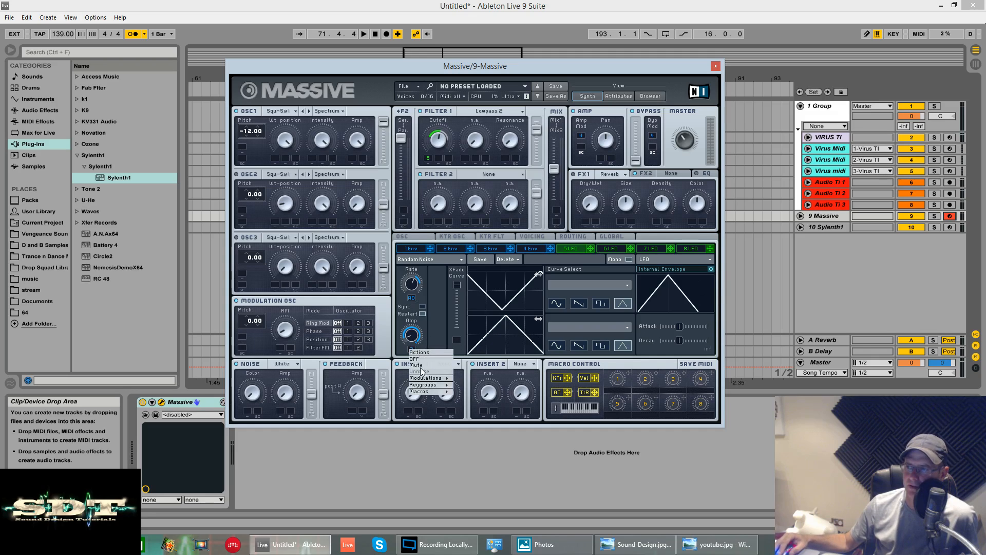
left_click(415, 358)
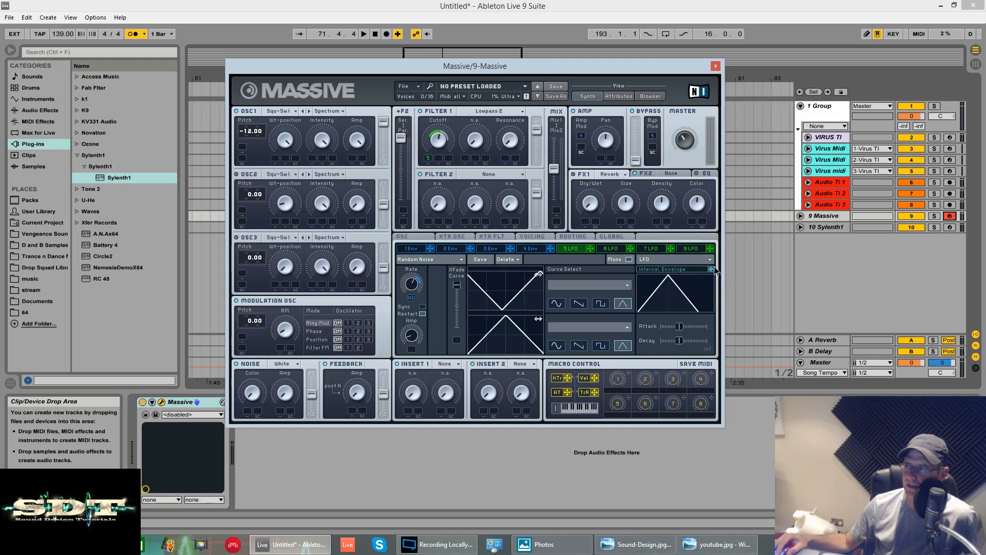
left_click_drag(712, 269, 413, 350)
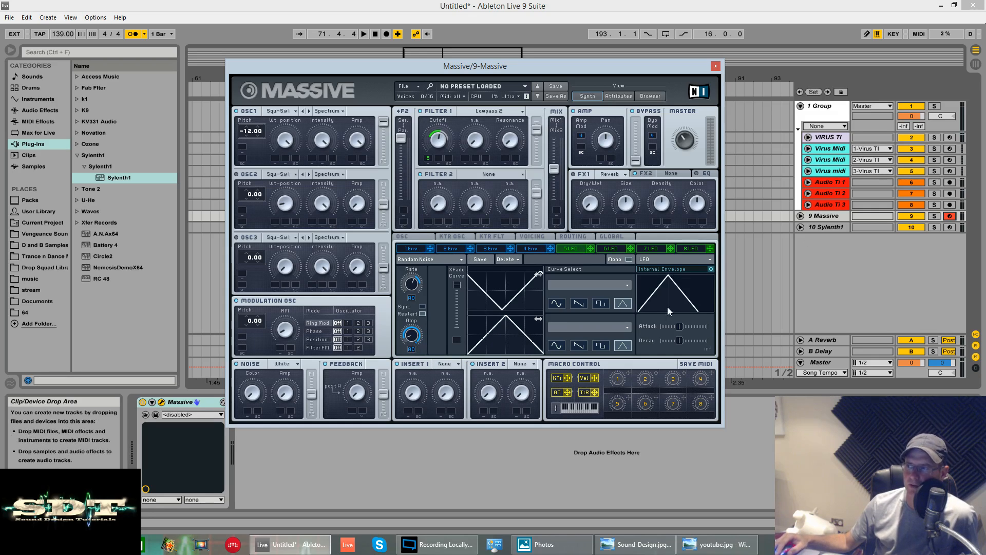
Lengthen the internal envelope's Attack and remove the modulation from LFO 5's Rate.
left_click_drag(682, 327, 701, 329)
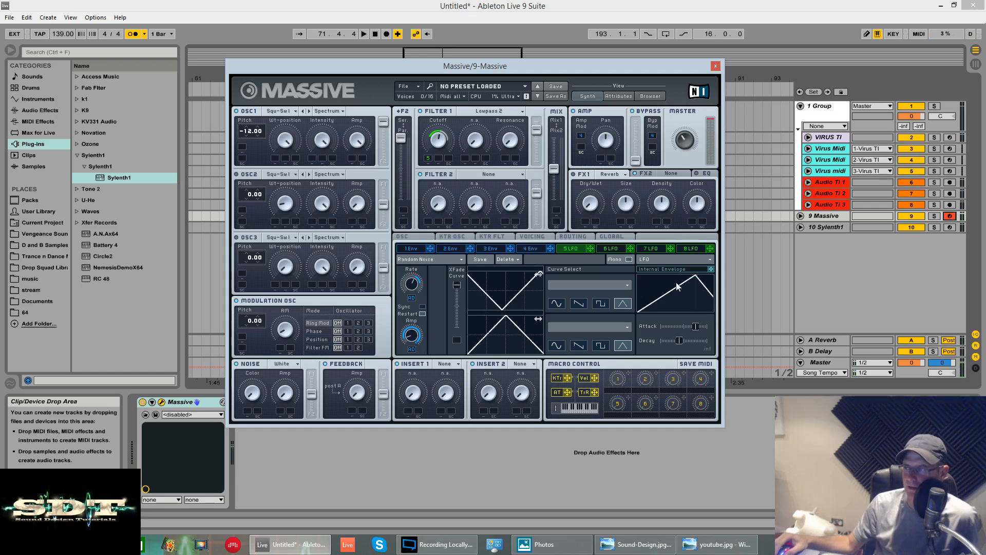
right_click(411, 301)
left_click(417, 308)
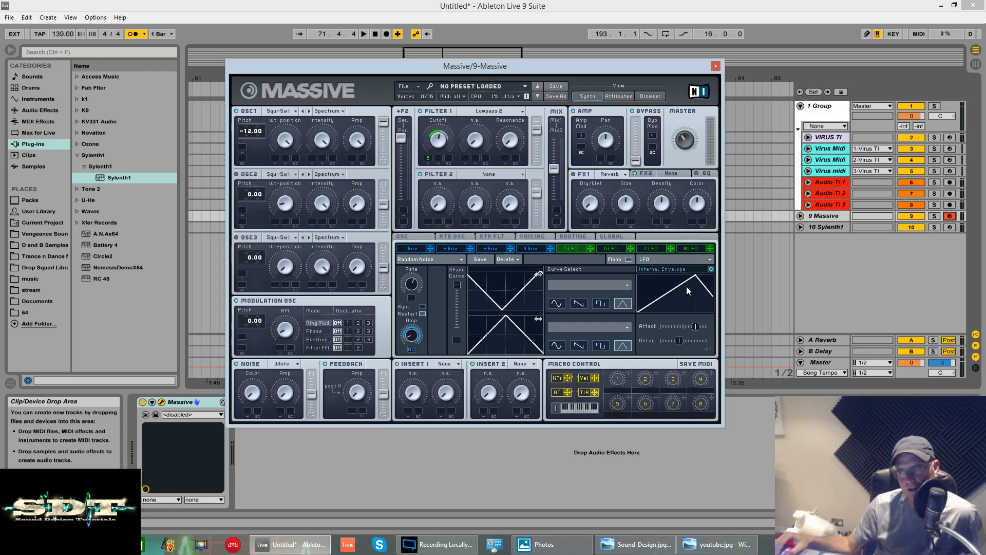
Look through the shapes of envelopes 1 to 4 and return to LFO 5.
left_click(409, 251)
left_click(449, 251)
left_click(490, 252)
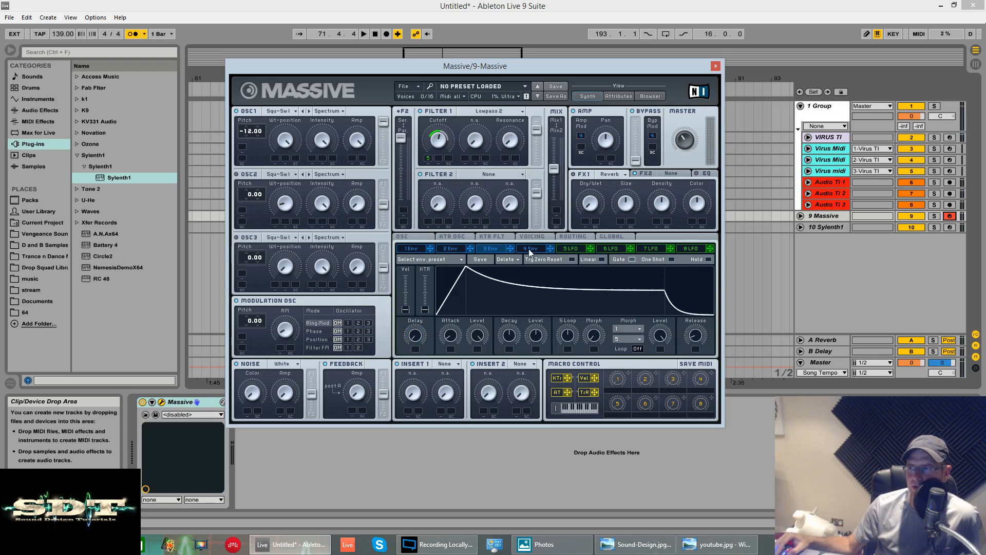
left_click(543, 251)
left_click(492, 251)
left_click(450, 250)
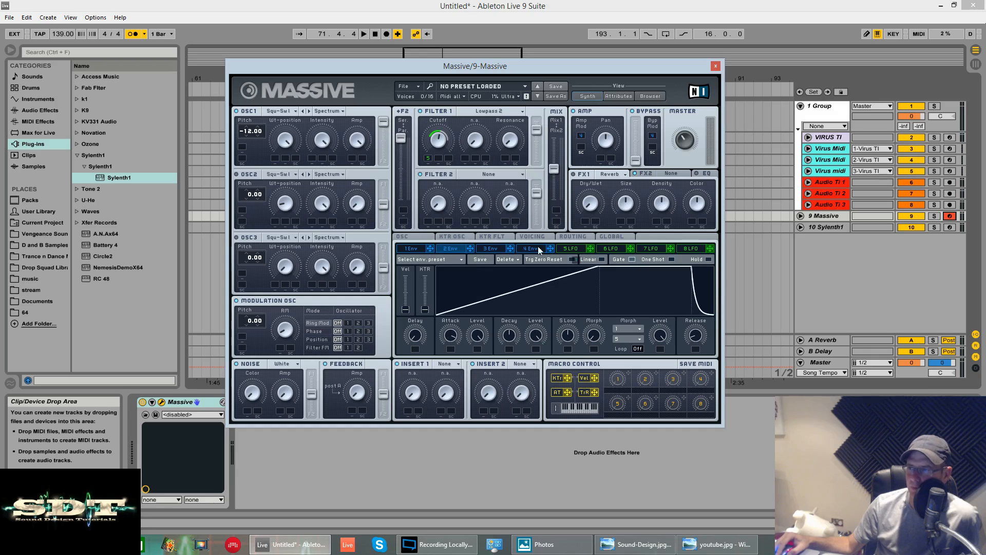
left_click(562, 249)
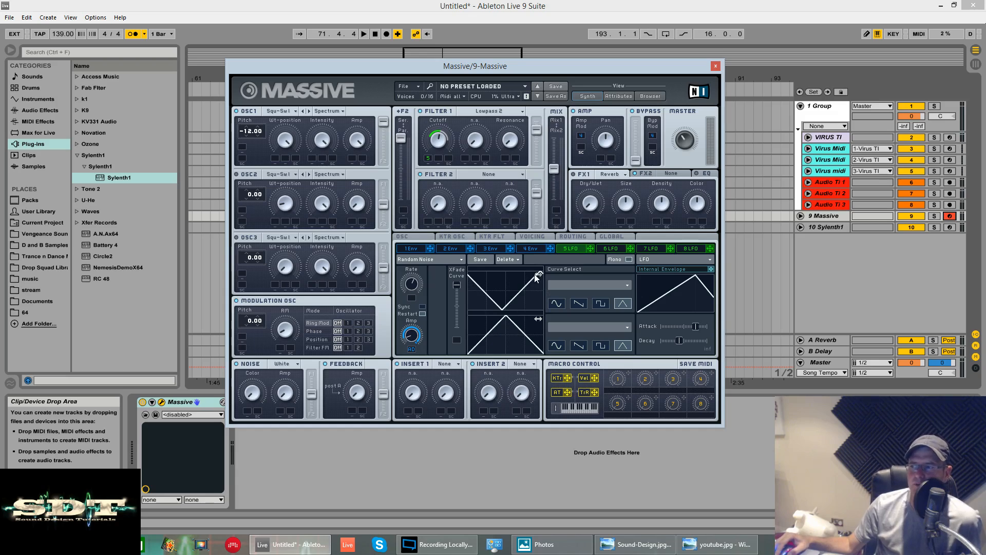
Slightly shift the phase of LFO 5's upper curve and remove the modulation from its Amp.
left_click_drag(538, 277, 541, 278)
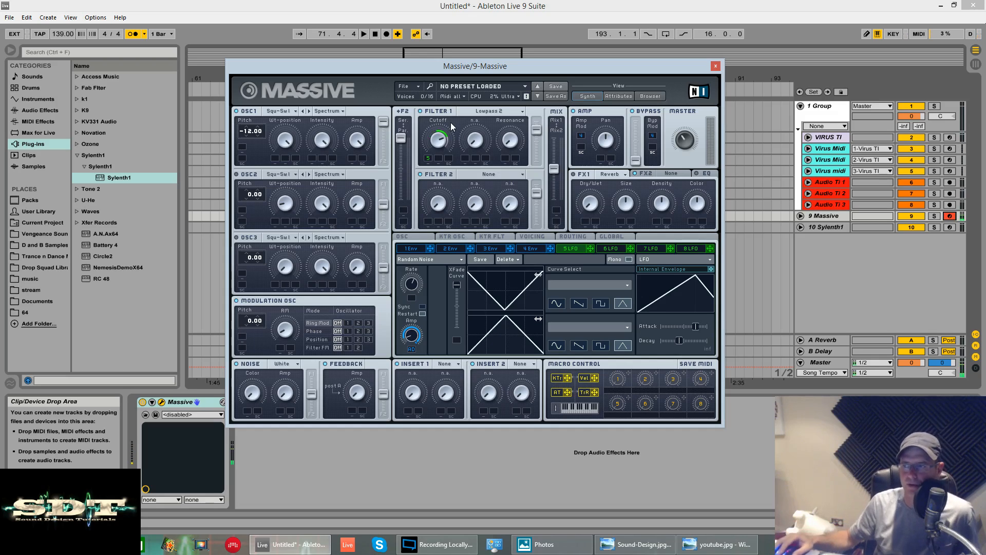
right_click(412, 350)
left_click(417, 361)
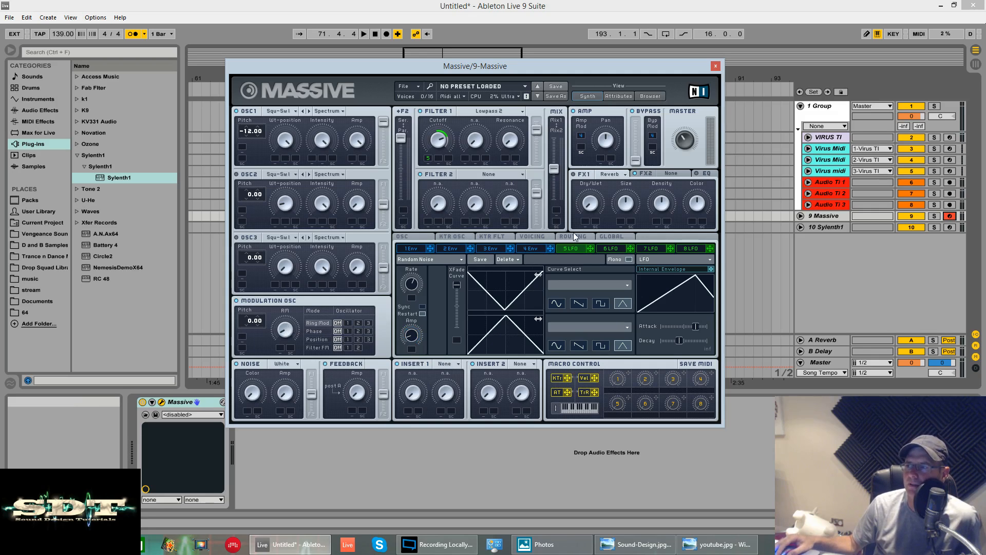
Examine Massive's oscillator, oscillator key-tracking, voicing, routing and global settings pages.
left_click(532, 237)
left_click(406, 237)
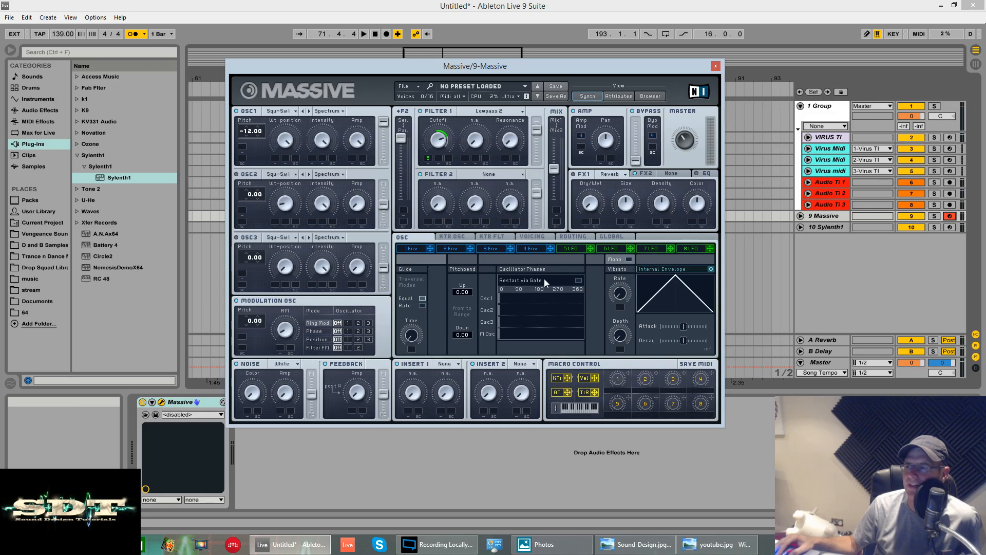
left_click(461, 239)
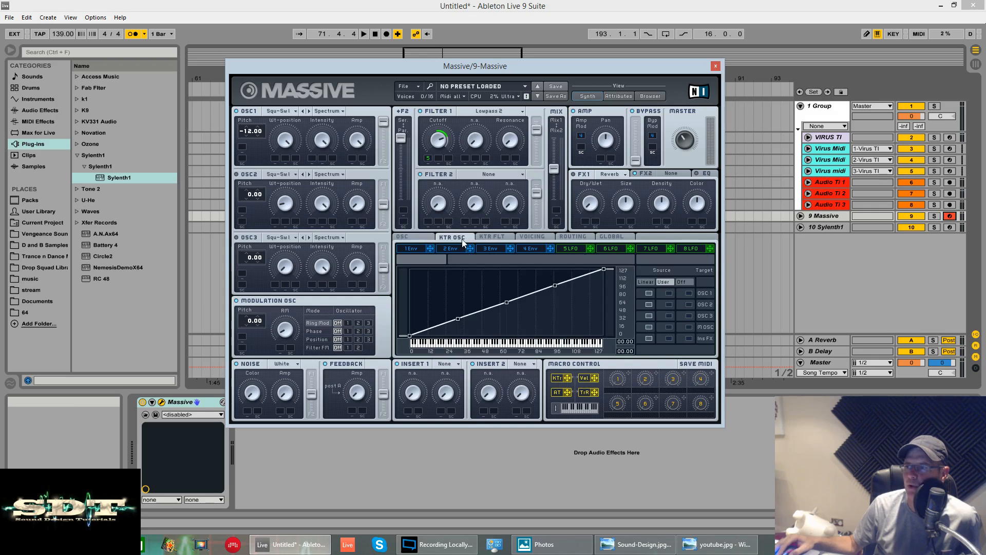
left_click(528, 239)
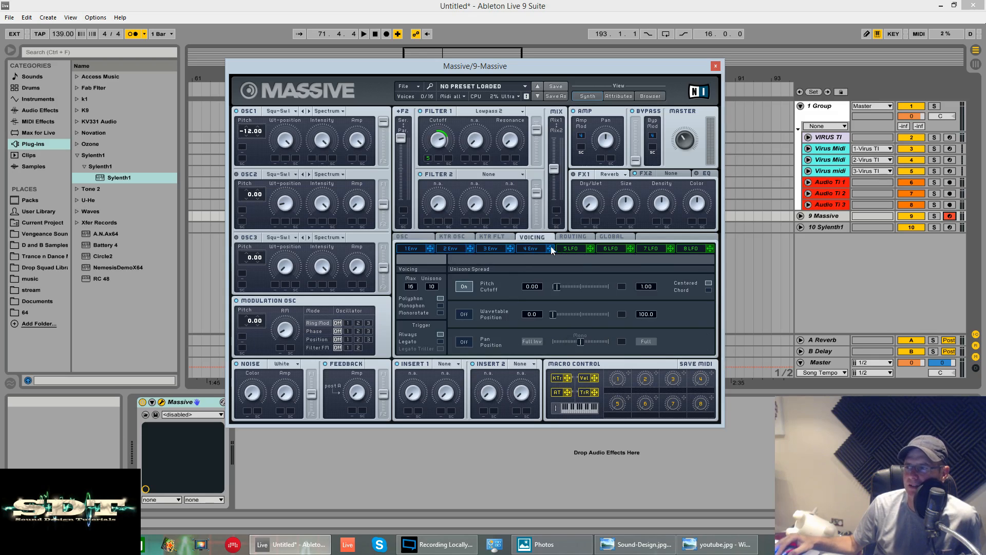
left_click(574, 237)
left_click(602, 238)
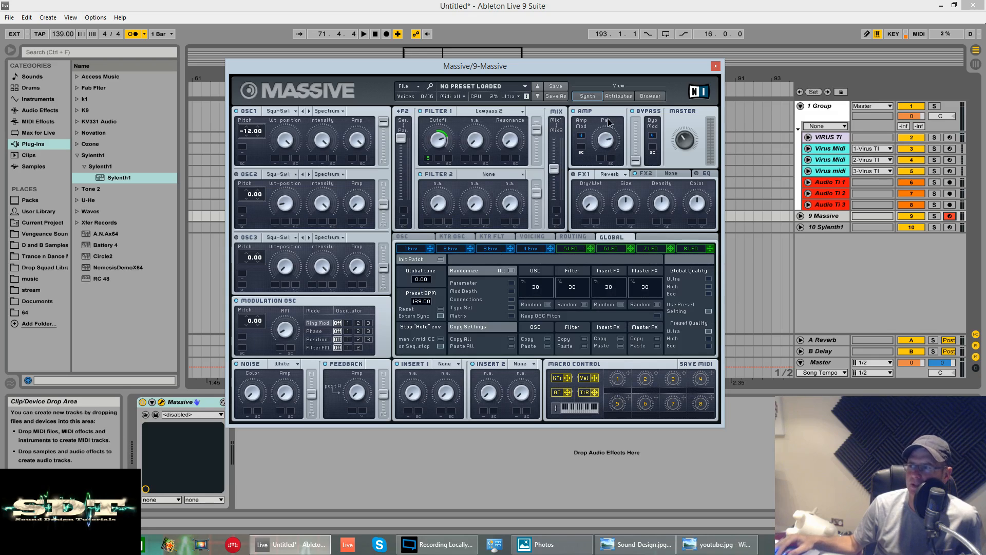
Assign LFO 5 to the Amp section's Pan and enable the LFO's tempo Sync.
left_click(581, 248)
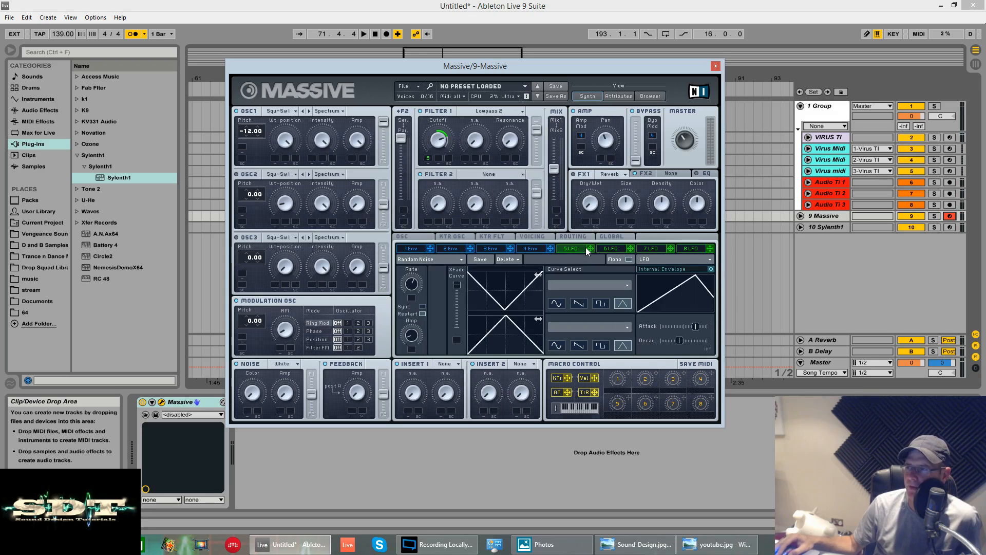
left_click_drag(590, 249, 603, 132)
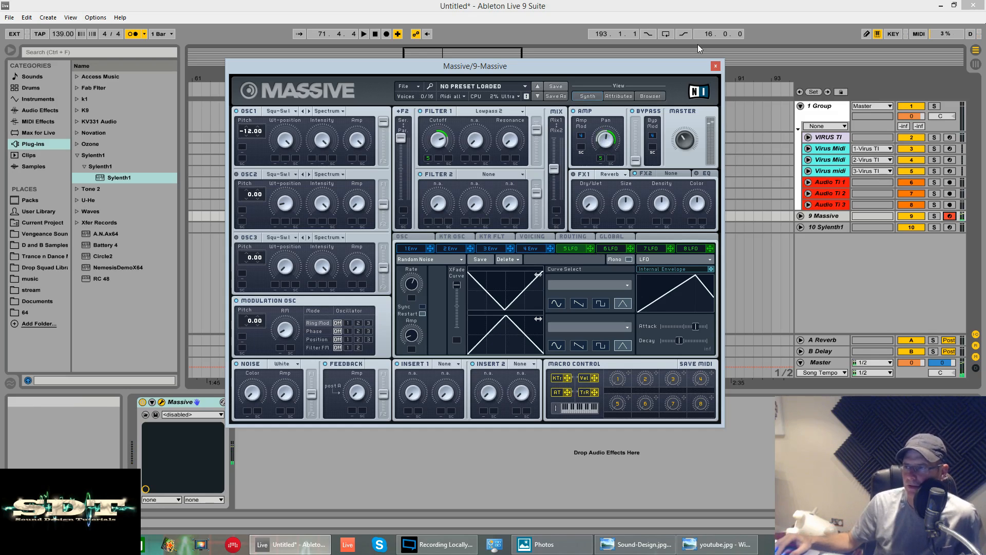
left_click(421, 308)
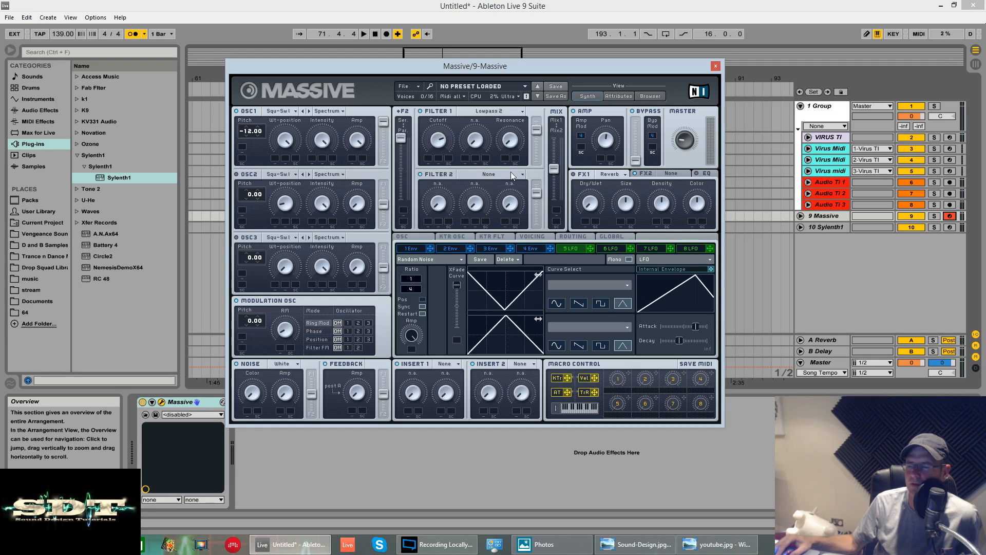
Change modulator 5 to a Performer with Sync enabled and assign it to Filter 1's Cutoff.
left_click(652, 260)
left_click(652, 269)
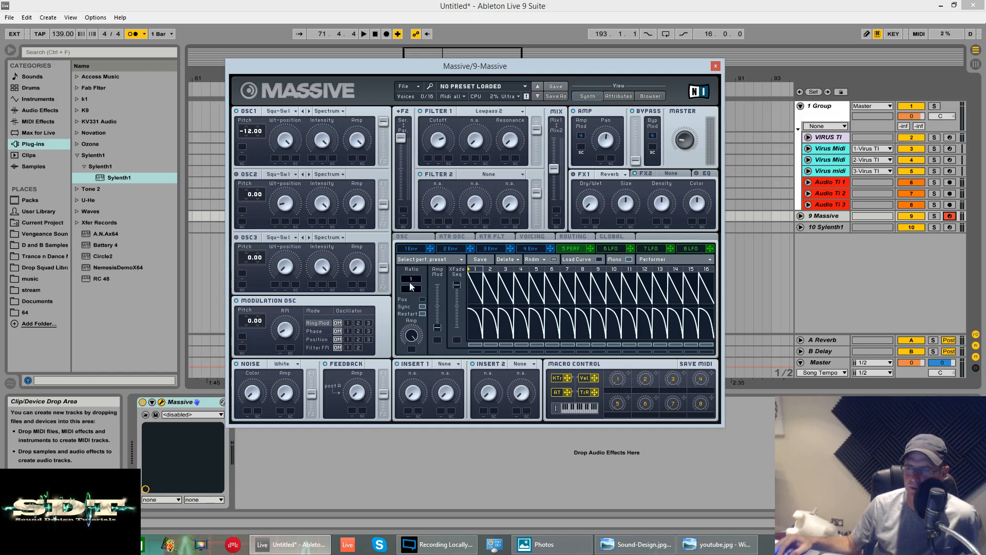
left_click(422, 307)
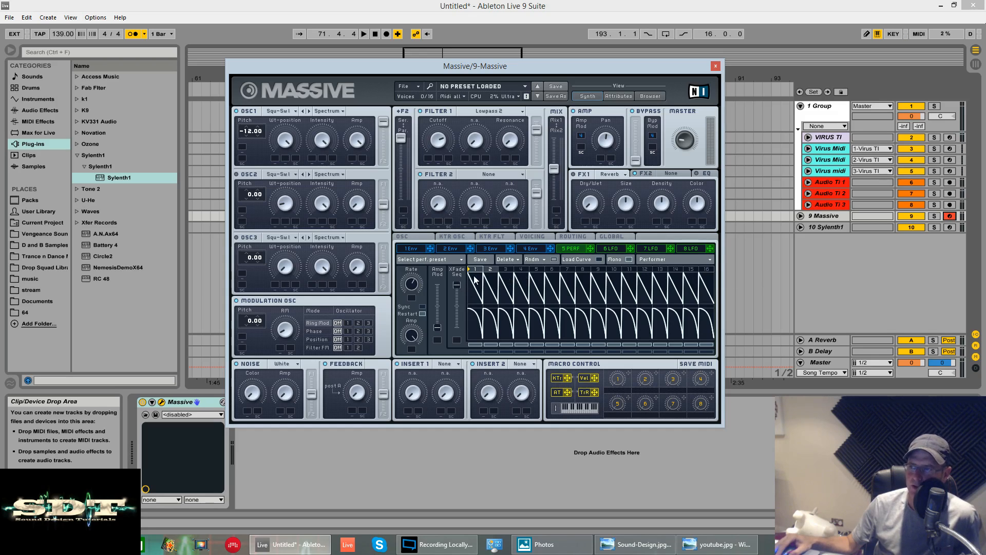
left_click(423, 306)
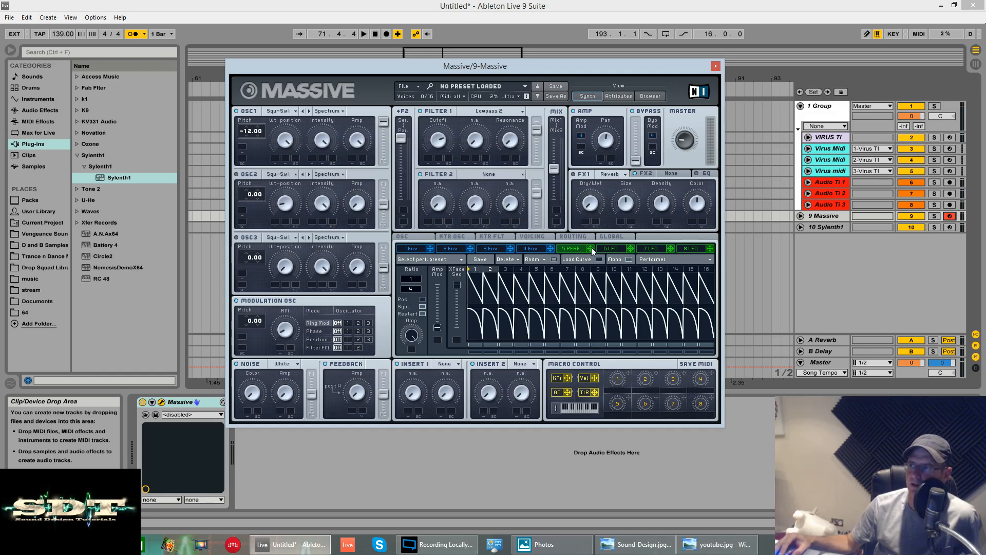
left_click_drag(591, 248, 428, 158)
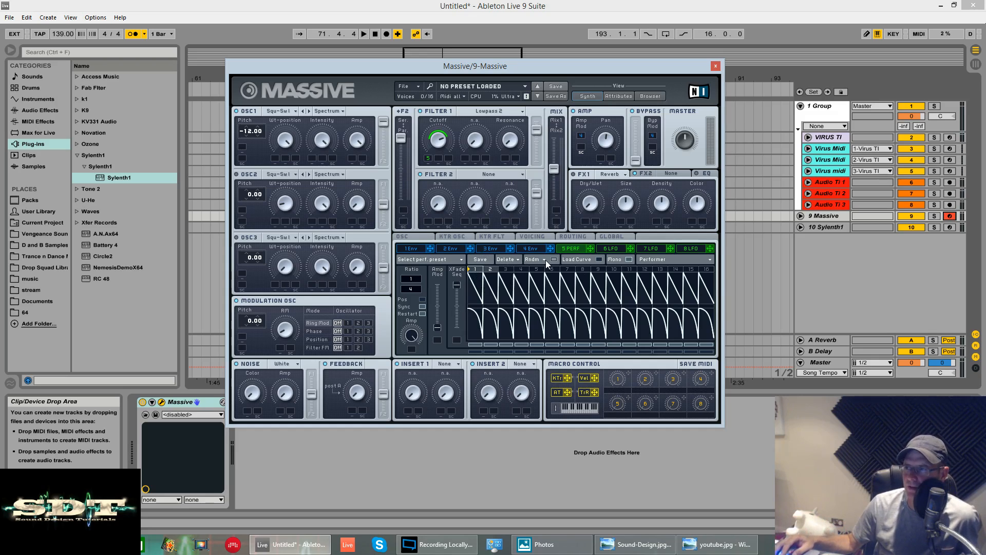
left_click(483, 259)
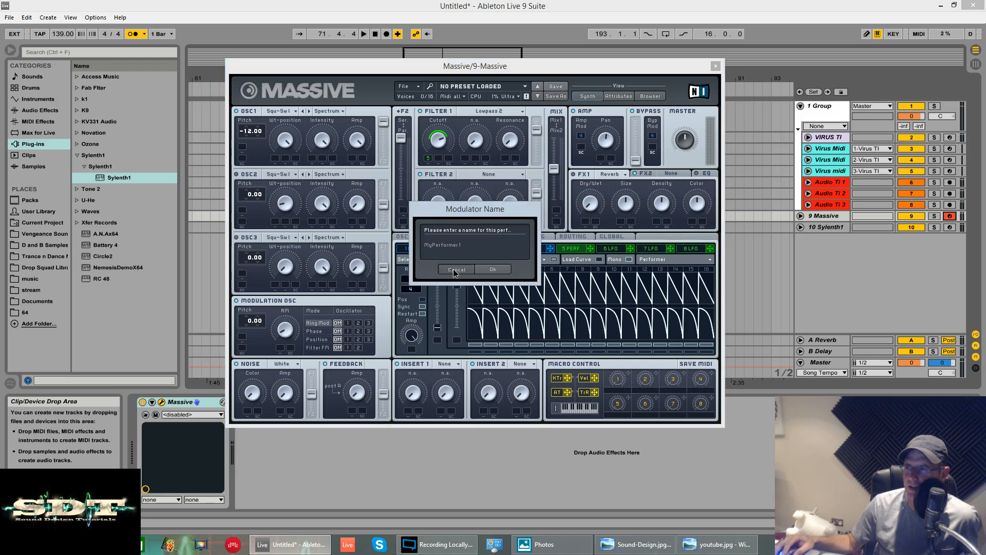
left_click(456, 271)
left_click(496, 258)
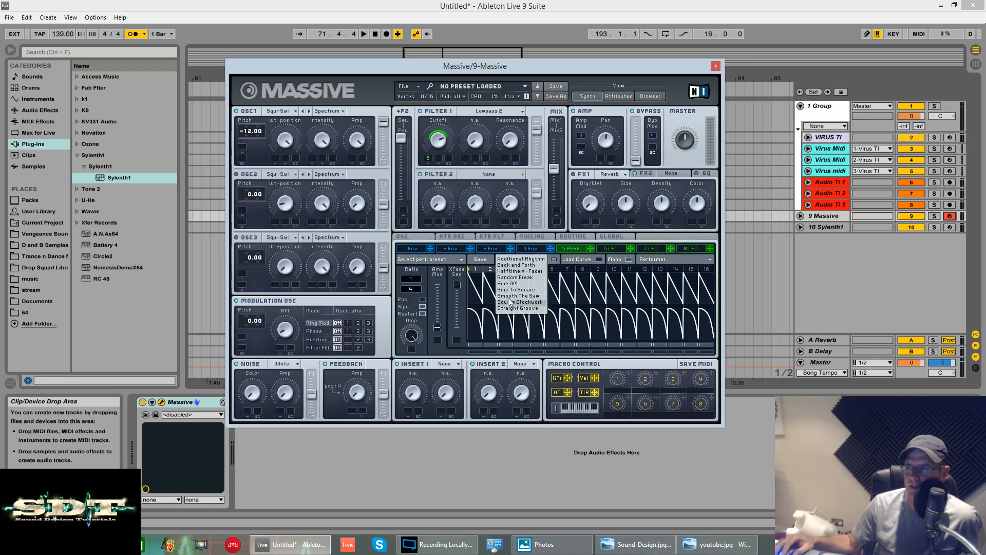
left_click(437, 260)
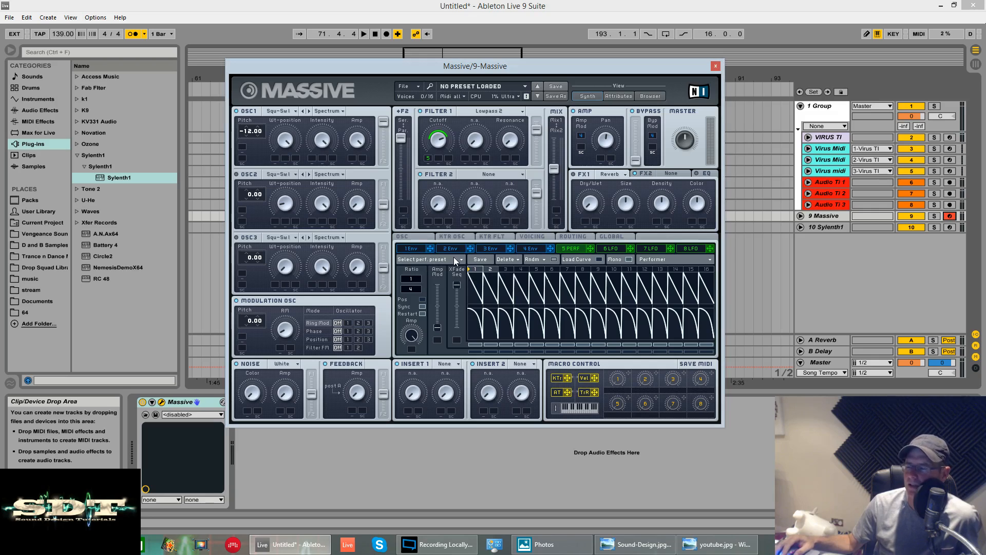
left_click(454, 259)
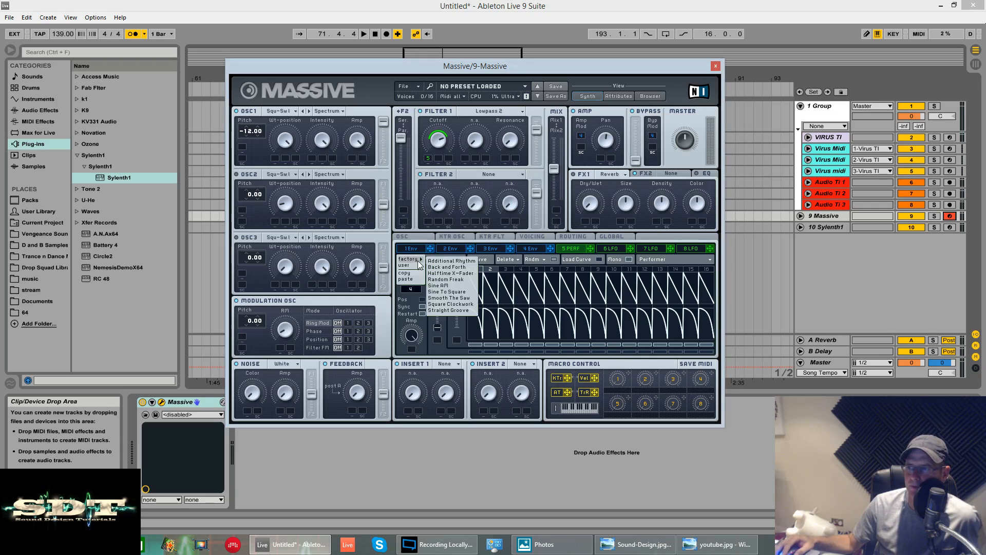
left_click(457, 258)
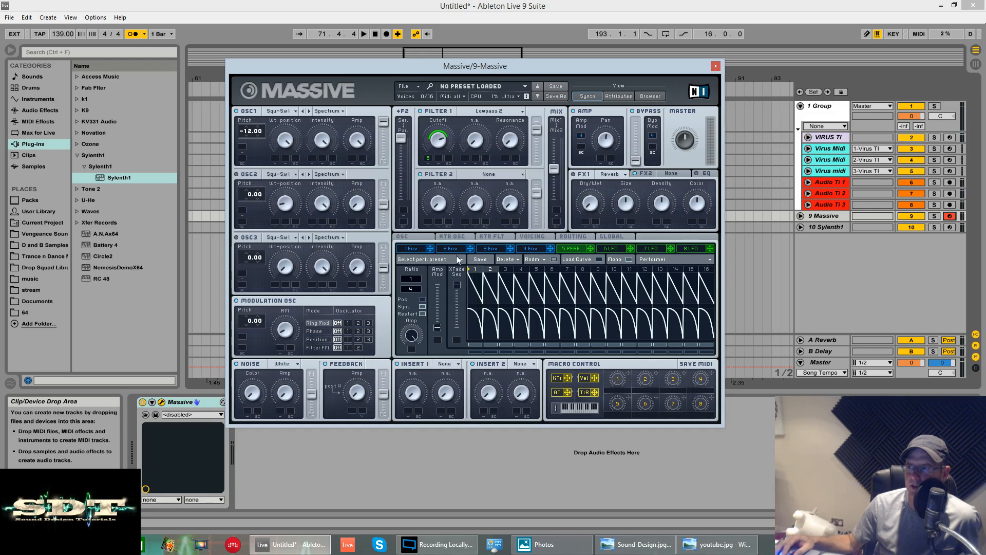
Enable Load Curve on the Performer and try square, smooth and multi-peak curves on the first two steps of its upper row.
left_click(599, 260)
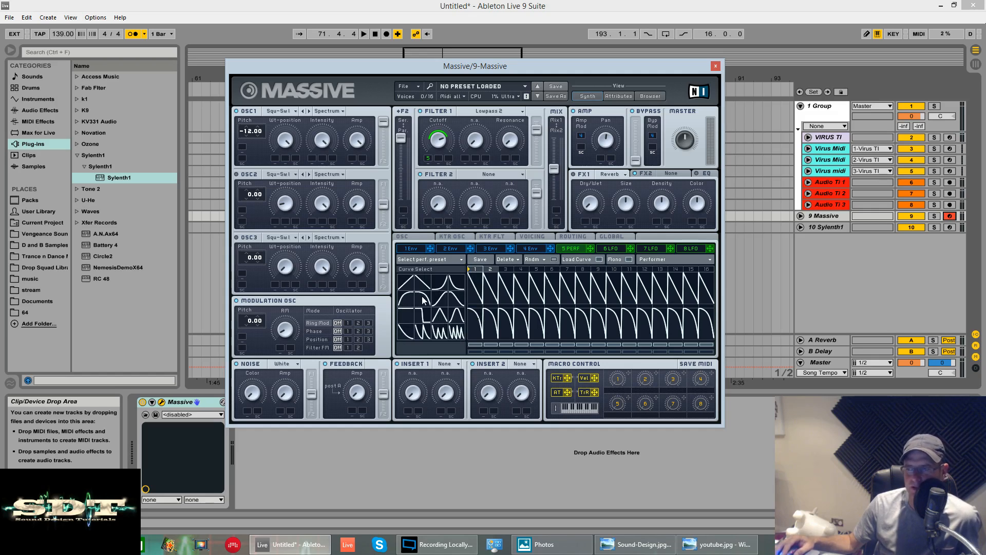
left_click(404, 315)
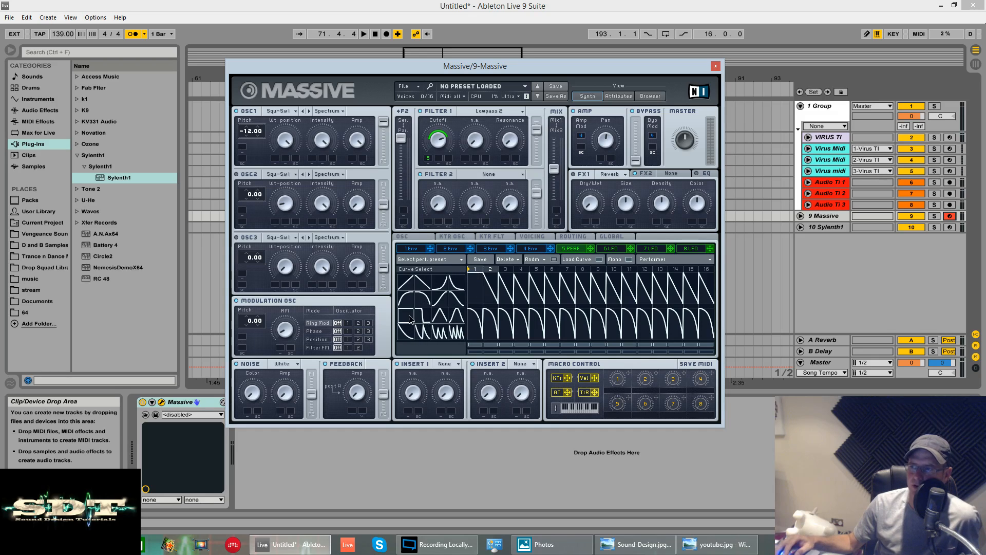
left_click_drag(410, 319, 491, 298)
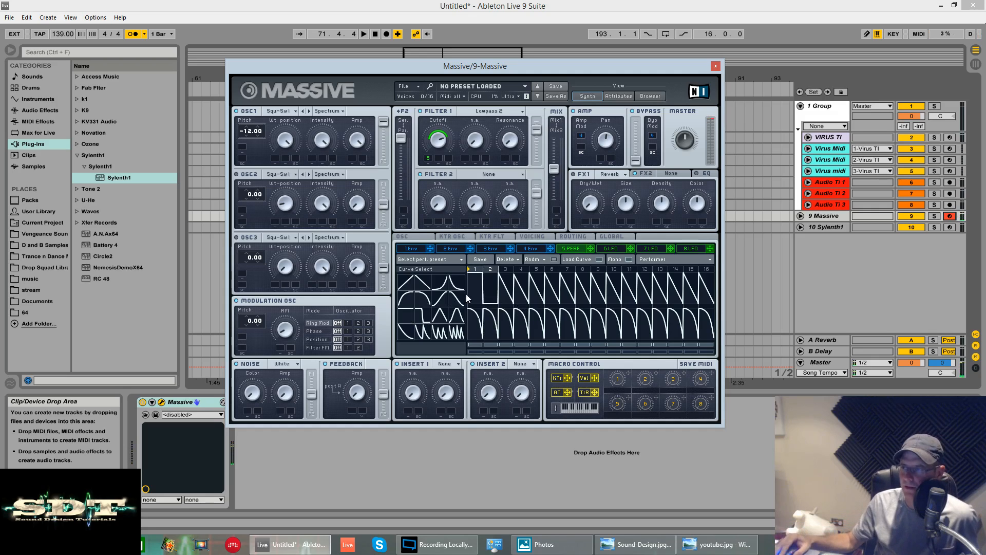
left_click_drag(443, 297, 491, 291)
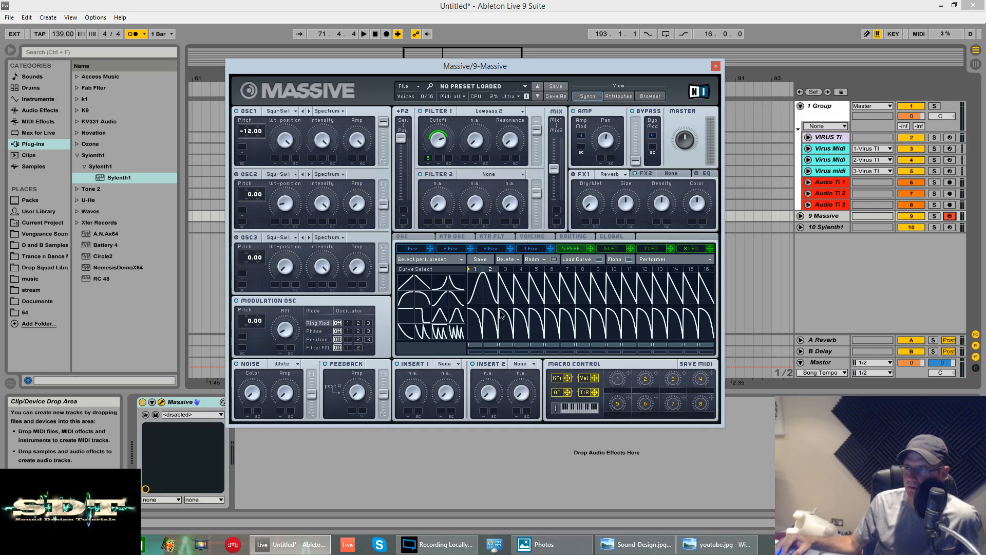
left_click_drag(455, 335, 479, 269)
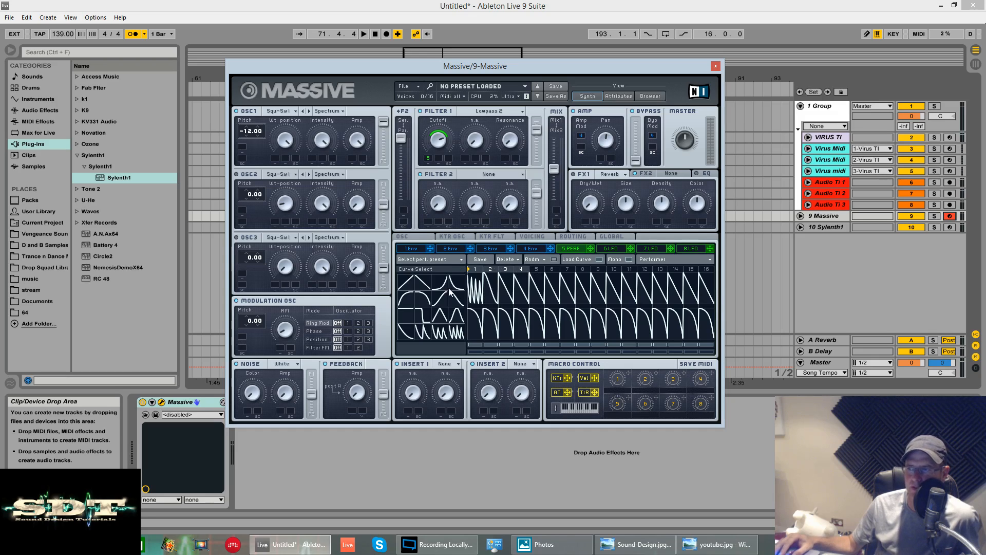
Try smooth and decaying curves at different levels on the second and third steps of the Performer's upper row.
left_click_drag(444, 297, 508, 299)
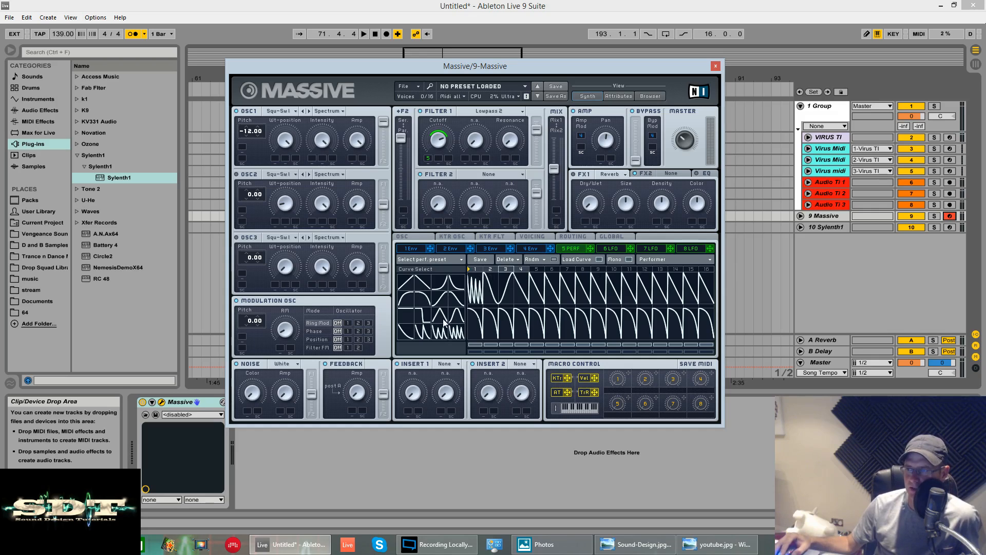
left_click(412, 329)
left_click(507, 290)
left_click_drag(507, 288, 489, 296)
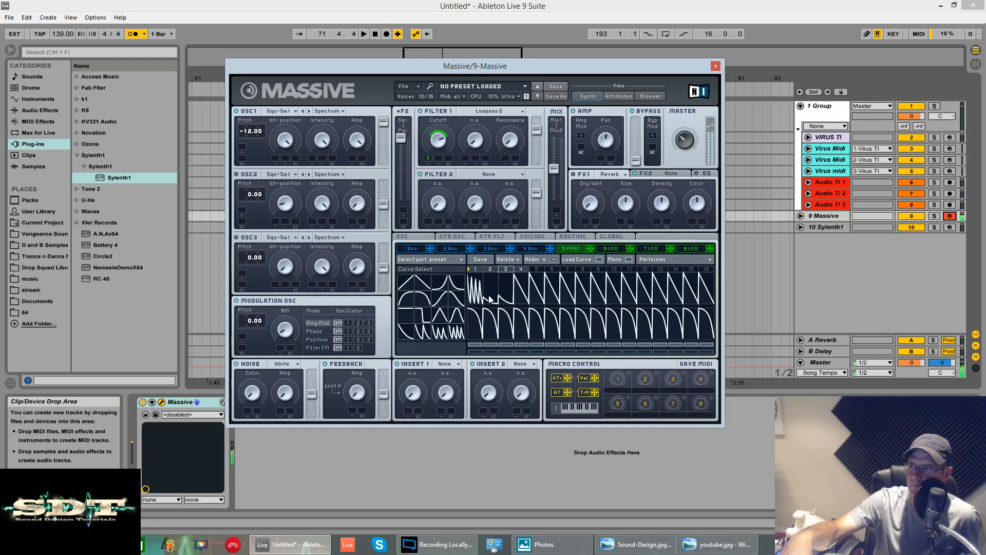
left_click_drag(493, 292, 496, 199)
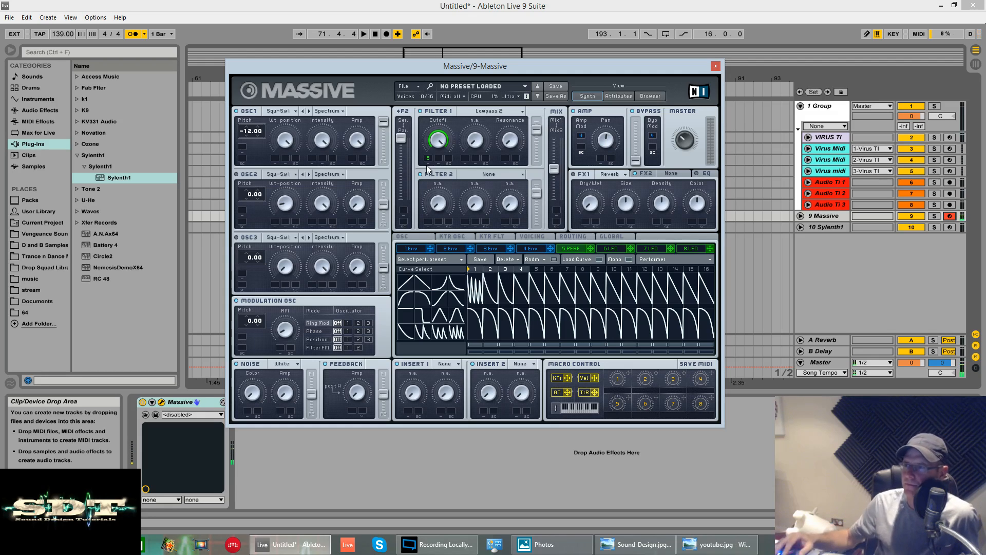
Turn off Load Curve and switch modulator 5 to an LFO and back to the Performer.
left_click(598, 259)
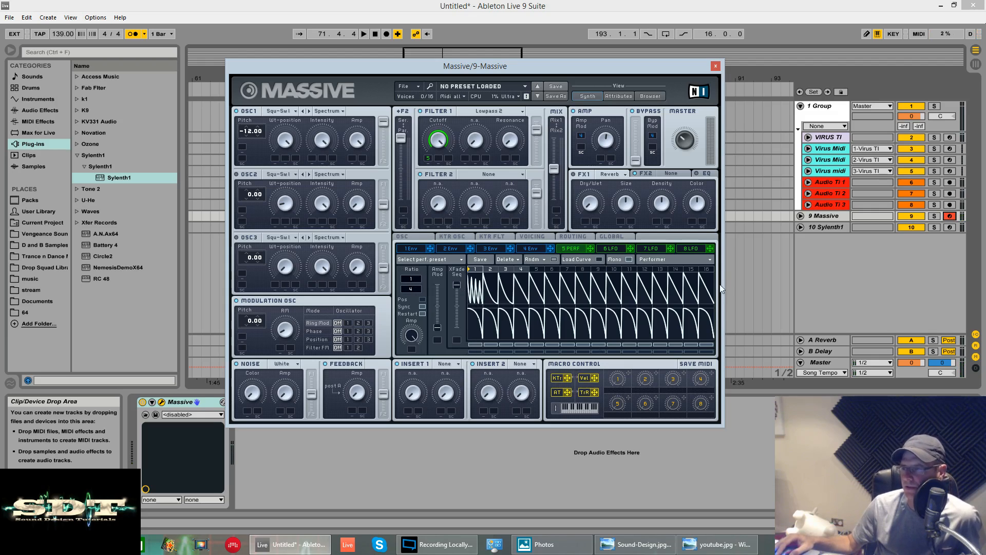
left_click(662, 259)
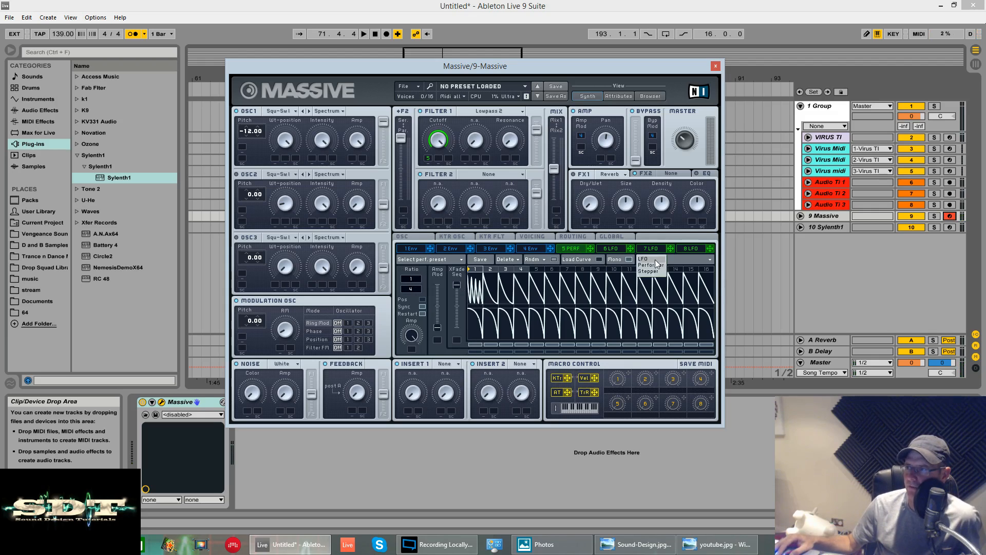
left_click(661, 267)
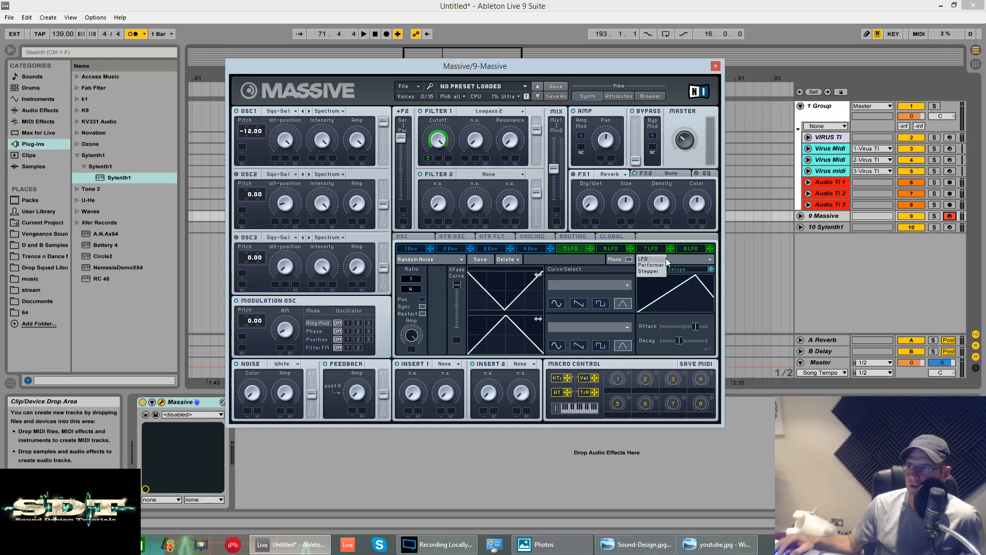
left_click(666, 259)
left_click(657, 270)
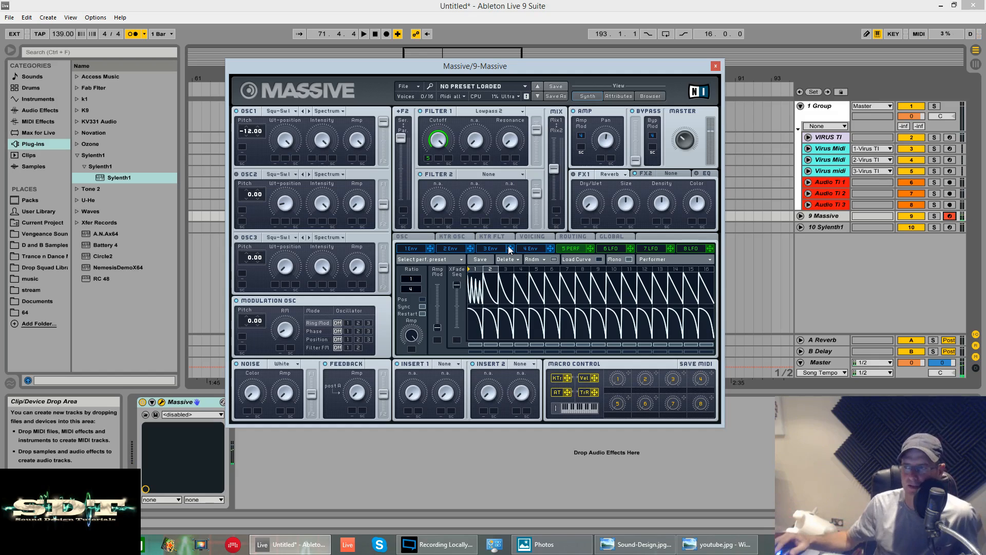
Load square curves on the first two steps of the Performer's upper row and a two-step triangle at the start of the lower row.
left_click(598, 260)
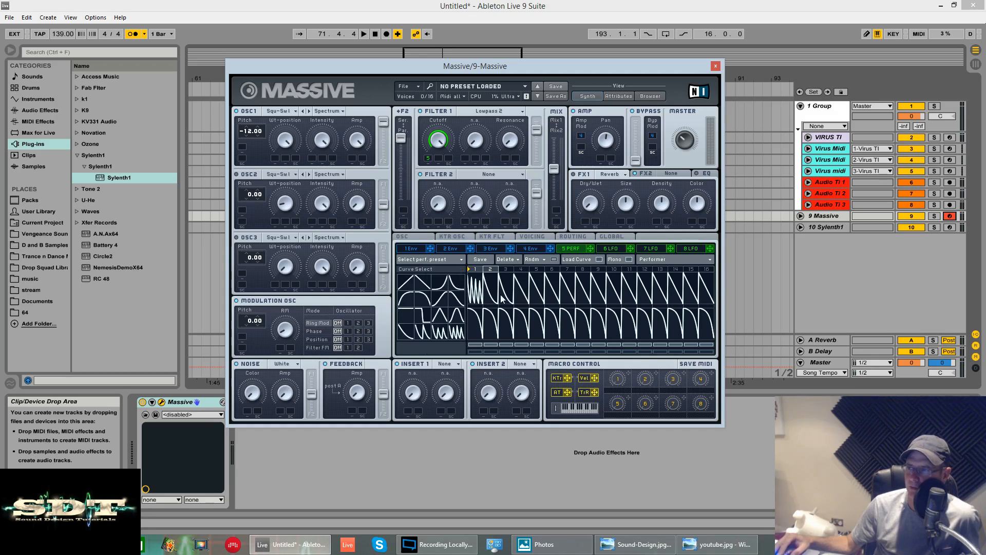
left_click_drag(408, 321, 480, 298)
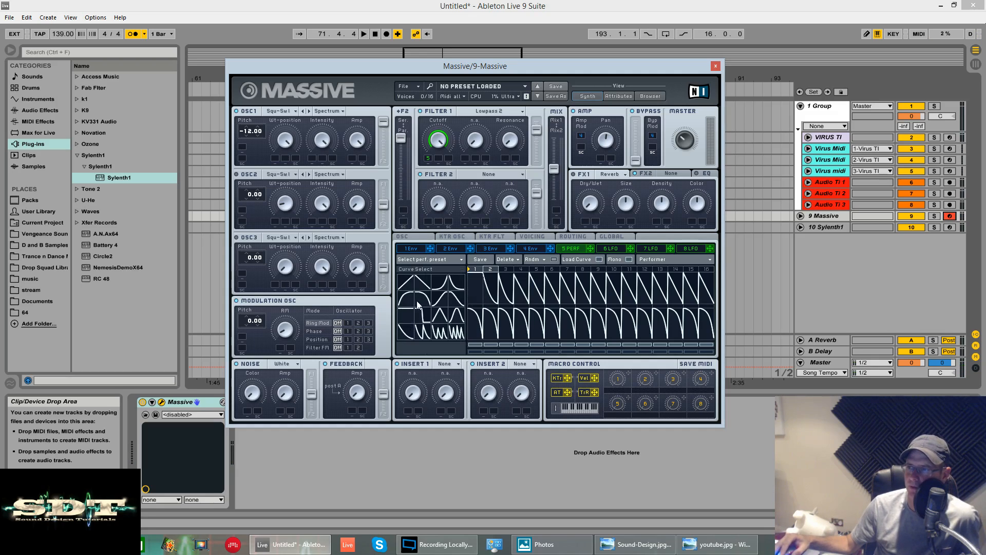
left_click_drag(407, 324, 491, 289)
left_click_drag(405, 289, 491, 332)
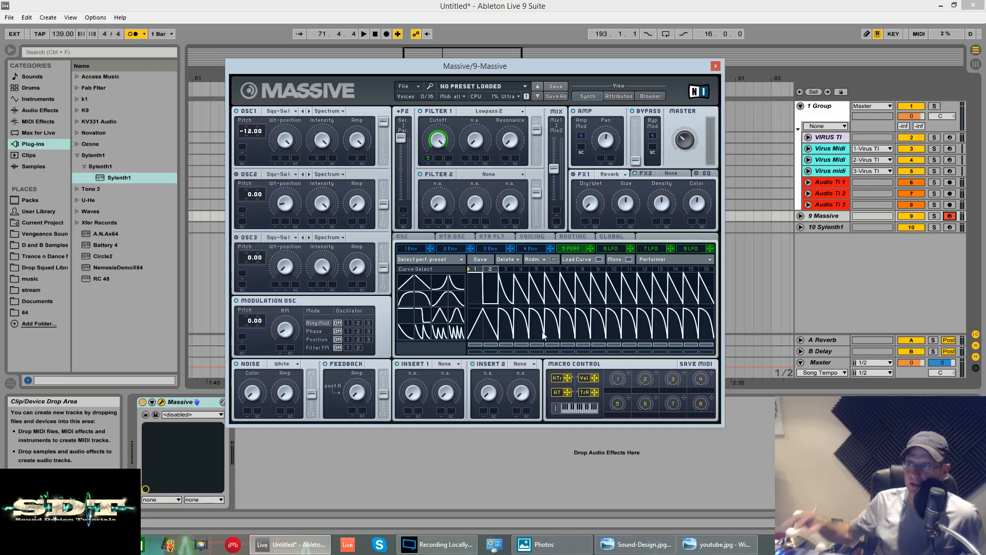
left_click(600, 259)
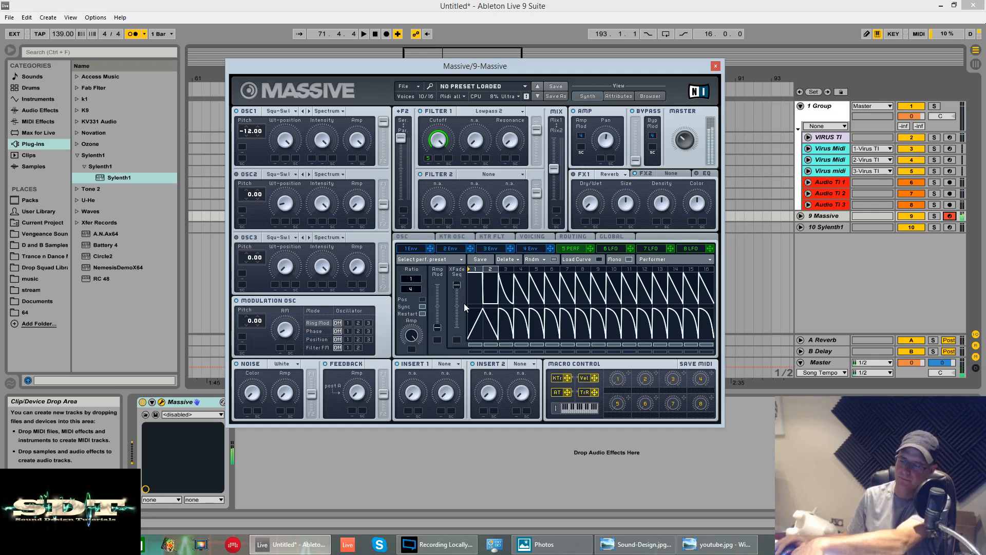
Set the Performer's ratio to 1/24.
left_click_drag(417, 292, 459, 285)
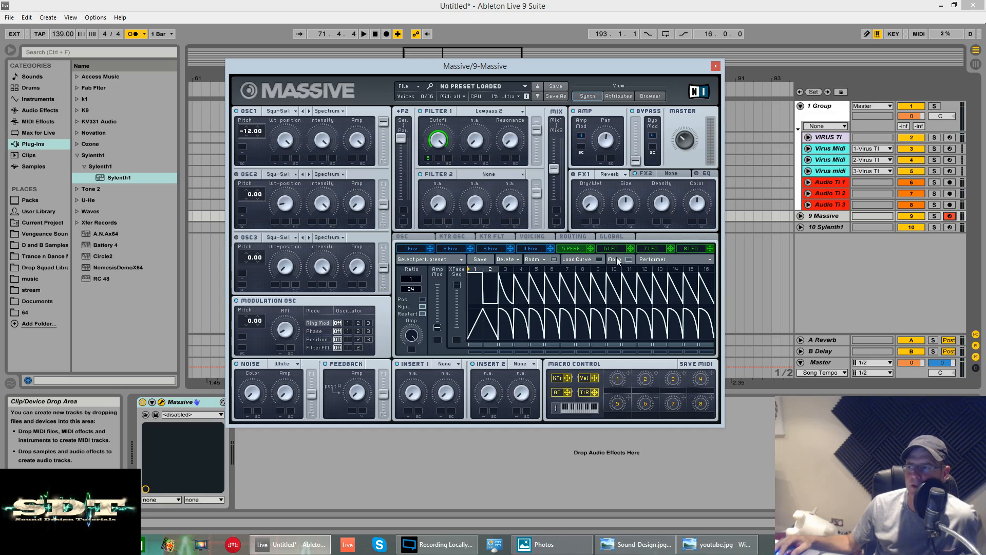
left_click(651, 260)
left_click(676, 257)
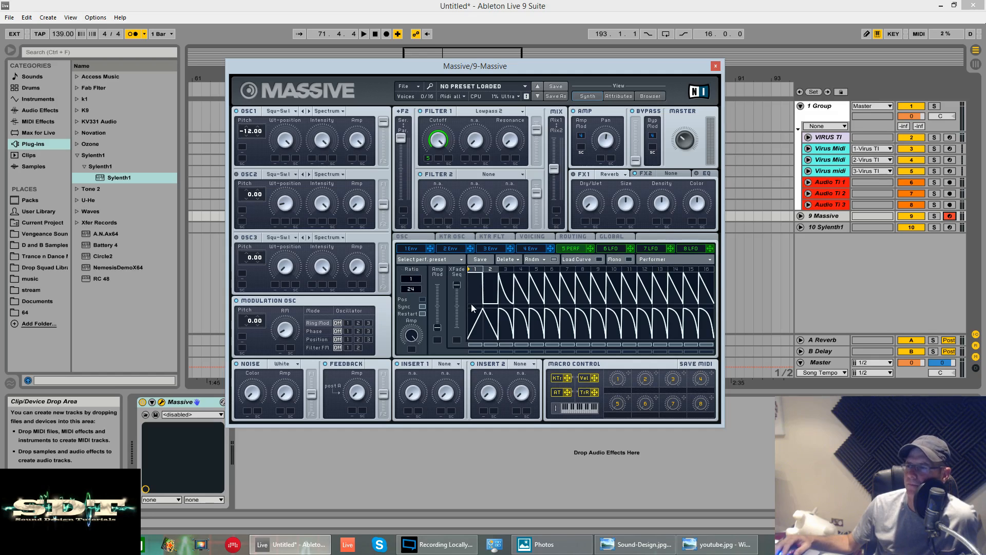
Set the Performer's XFade Seq fader to about its midpoint and raise Amp Mod close to its maximum.
right_click(455, 340)
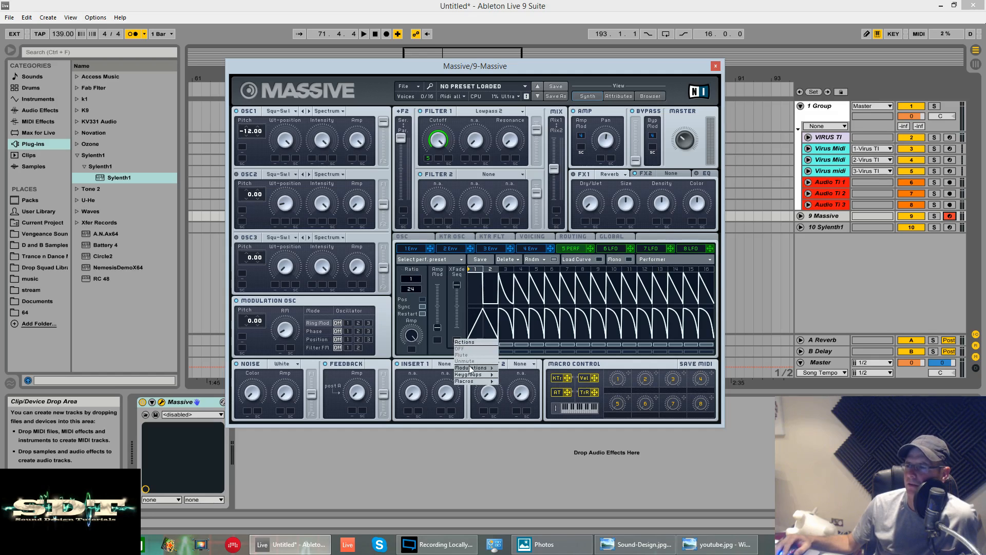
mouse_move(471, 368)
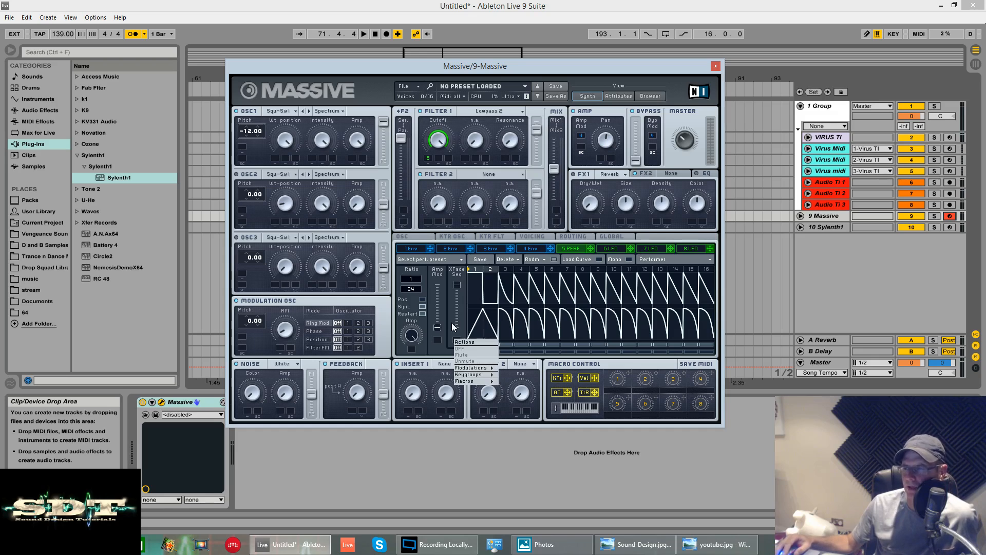
left_click(454, 305)
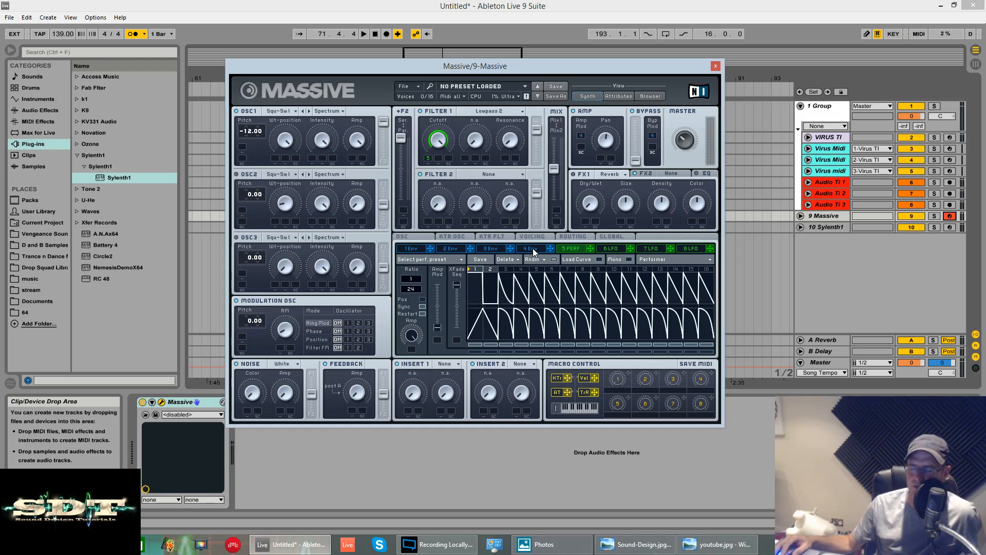
left_click_drag(453, 286, 458, 307)
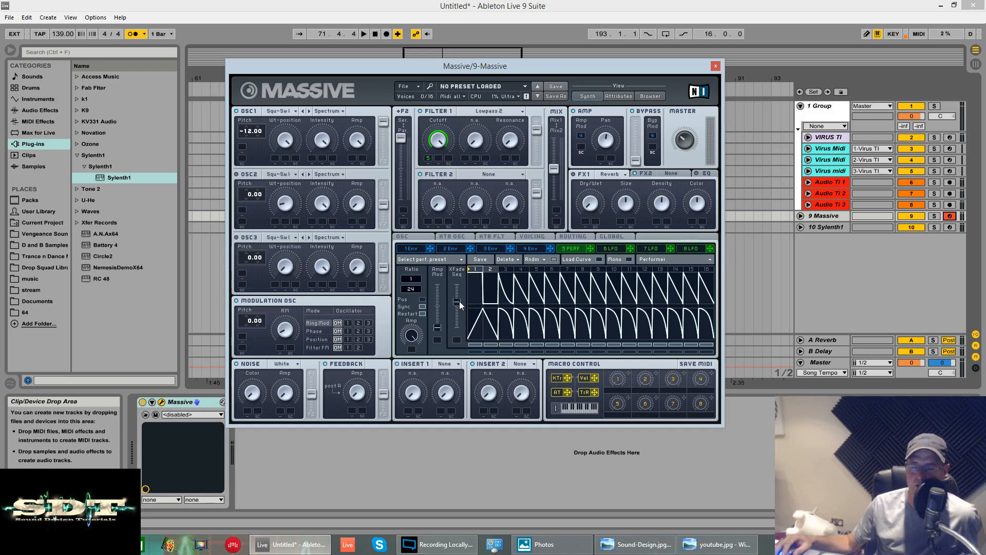
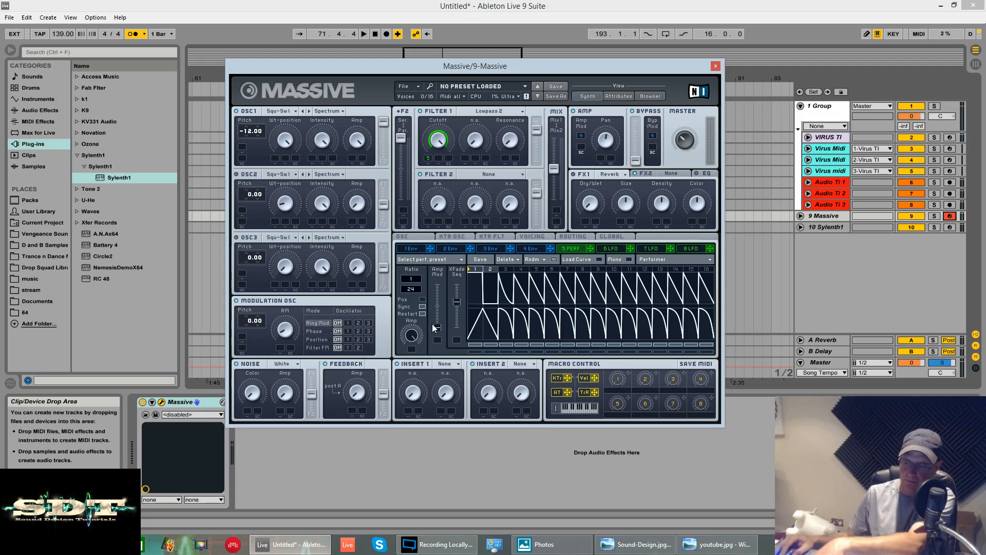
left_click_drag(440, 324, 436, 275)
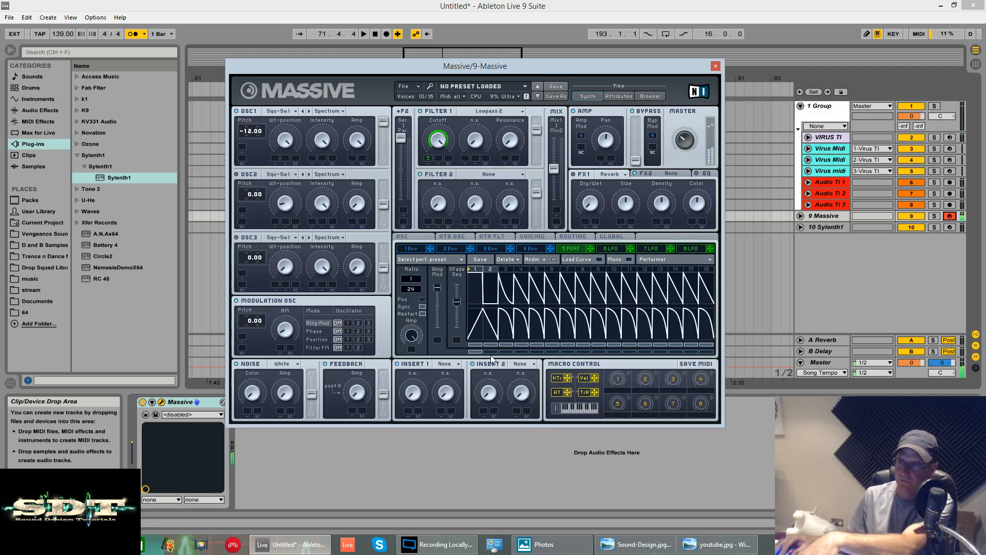
mouse_move(437, 288)
left_mouse_down()
mouse_move(443, 349)
mouse_move(442, 287)
left_mouse_up()
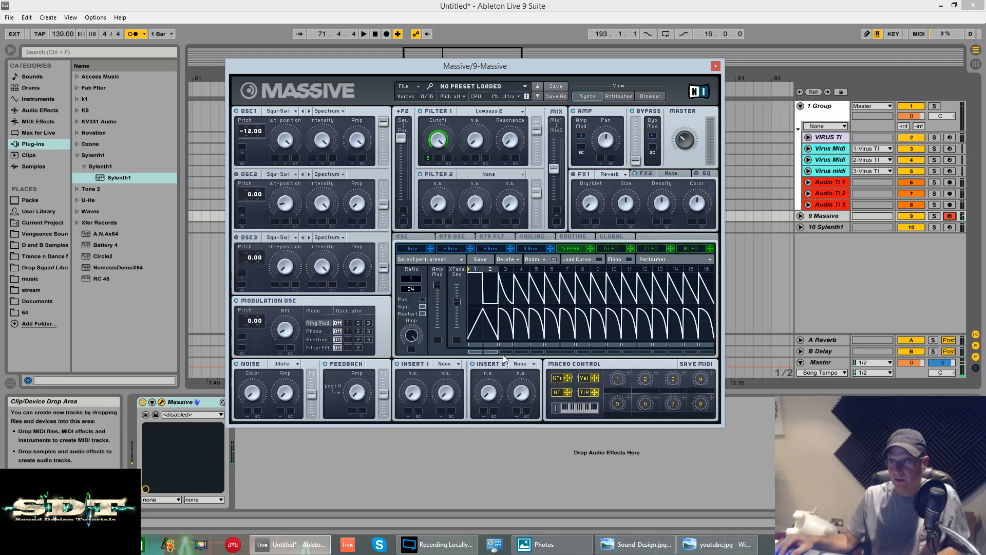
Extend the Performer's active sequence range to eight steps.
left_click_drag(510, 267, 542, 269)
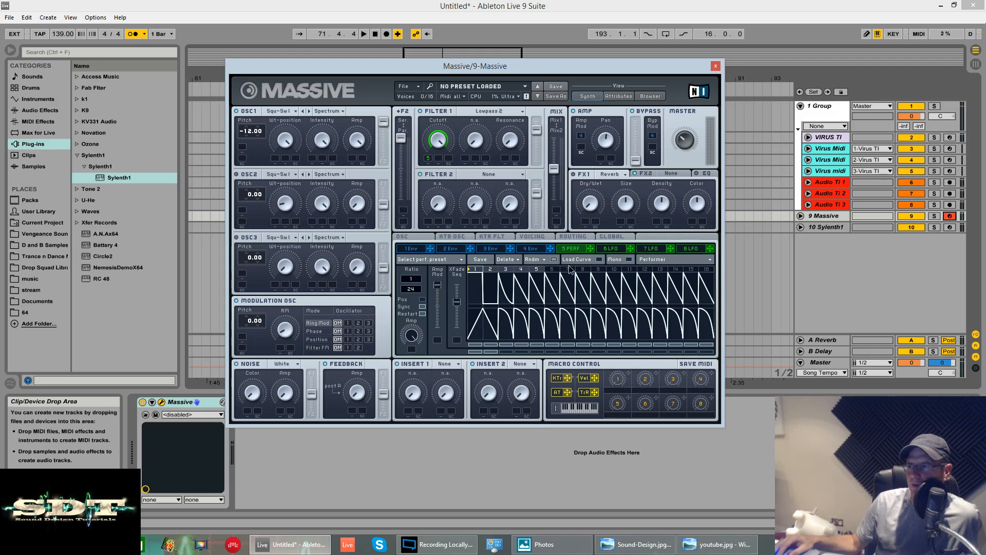
left_click(550, 268)
left_click(564, 271)
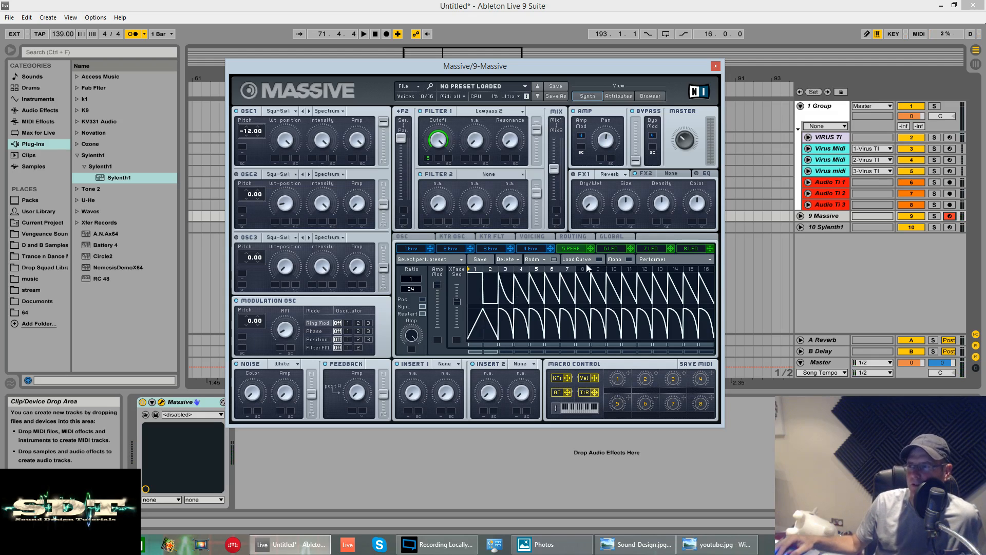
left_click(586, 262)
left_click(586, 267)
left_click(601, 261)
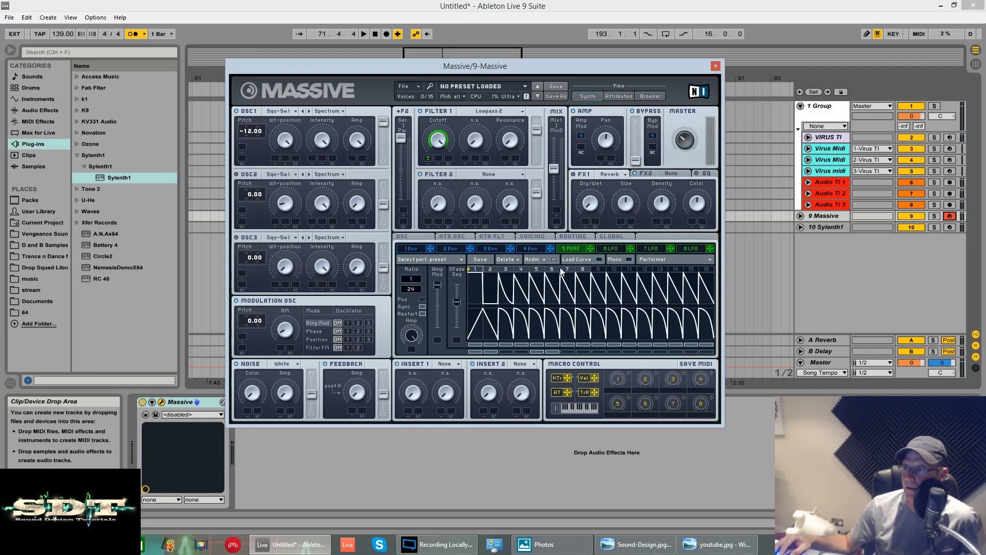
Enable Load Curve and fill steps 3 to 8 of the upper row with alternating high and low square curves.
left_click(600, 259)
left_click(406, 315)
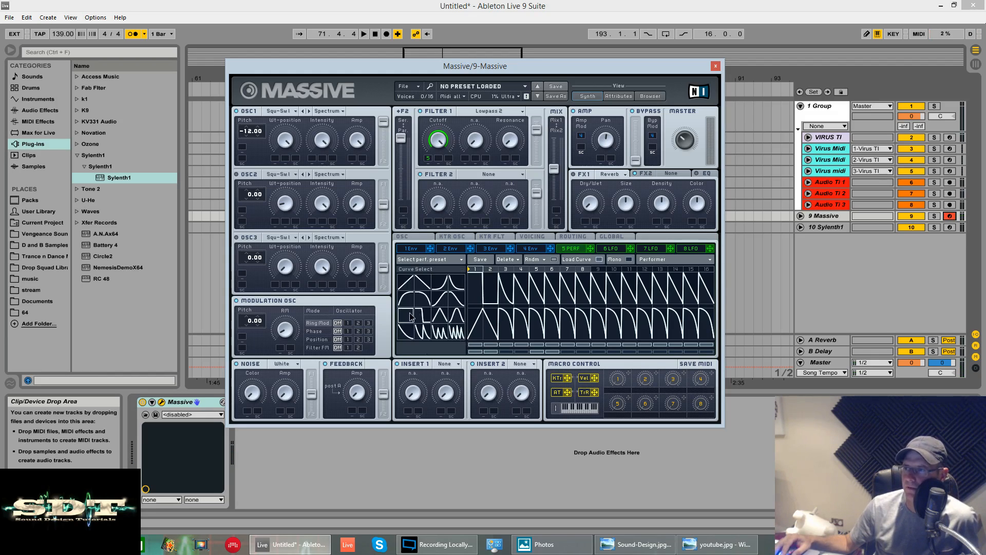
left_click(507, 295)
left_click(521, 290)
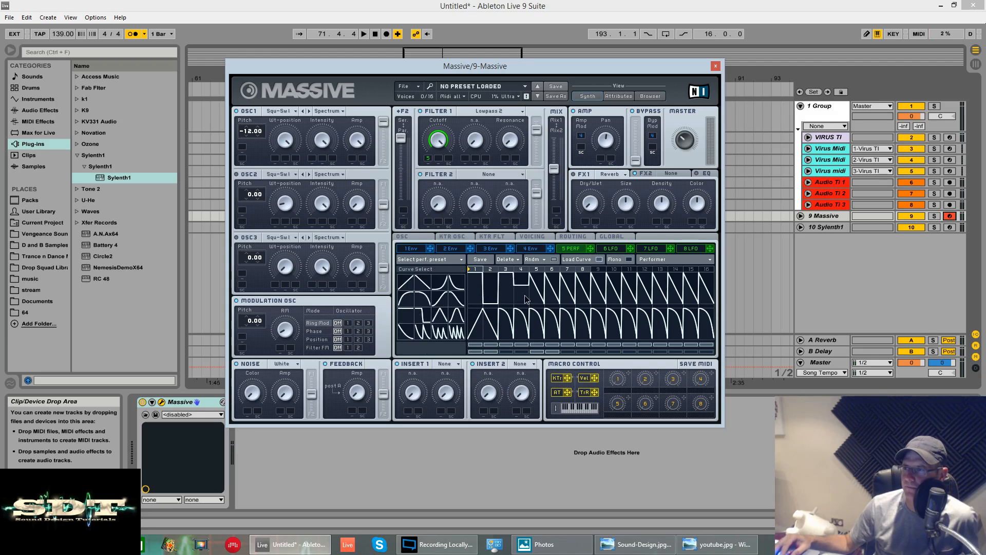
left_click(540, 280)
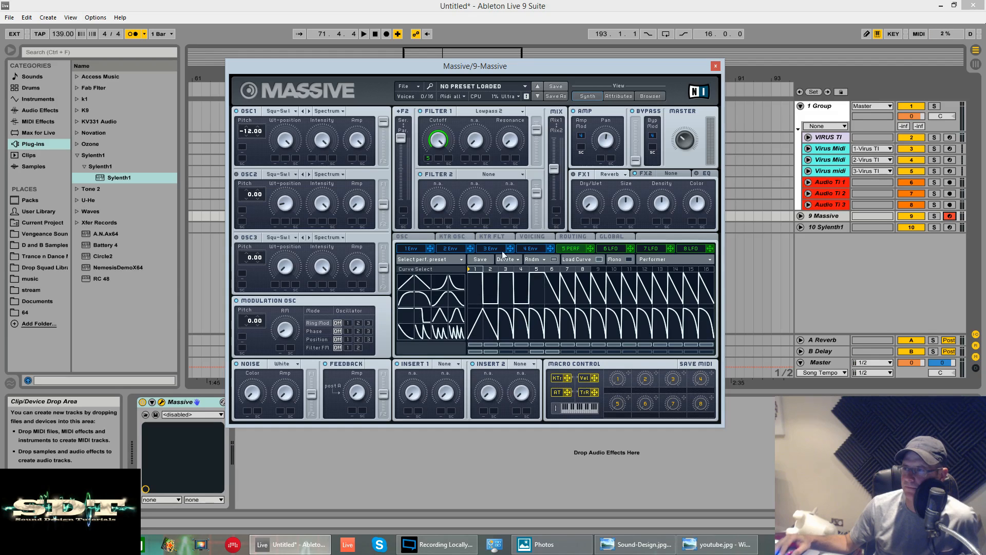
left_click(556, 288)
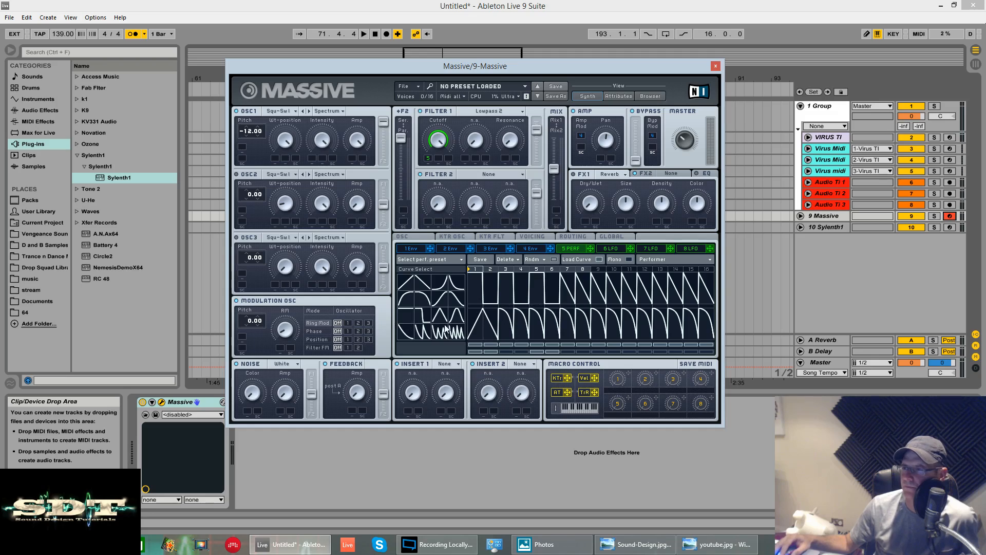
left_click(570, 303)
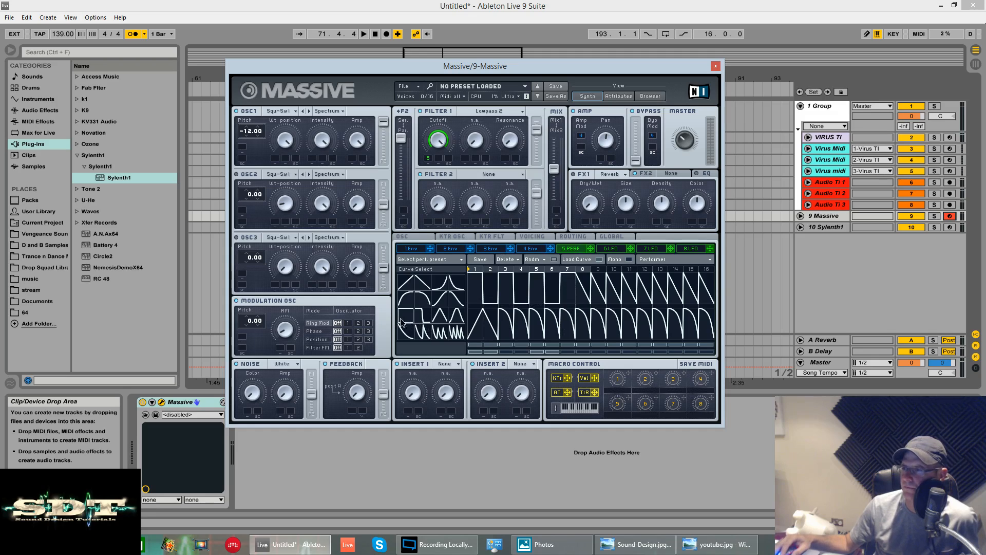
left_click(584, 286)
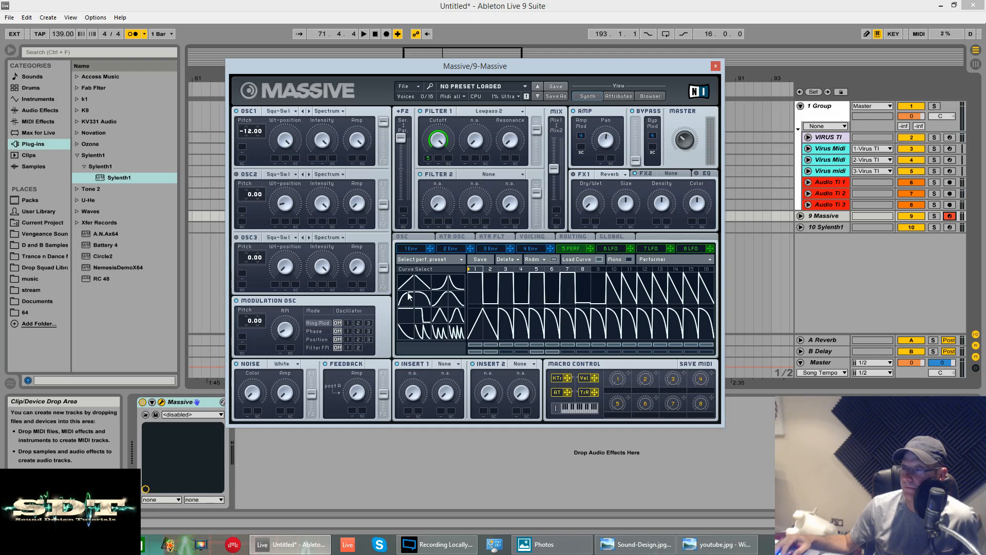
Fill steps 3 to 8 of the Performer's lower row with alternating rising and falling linear curves, forming a triangle pattern.
left_click(507, 334)
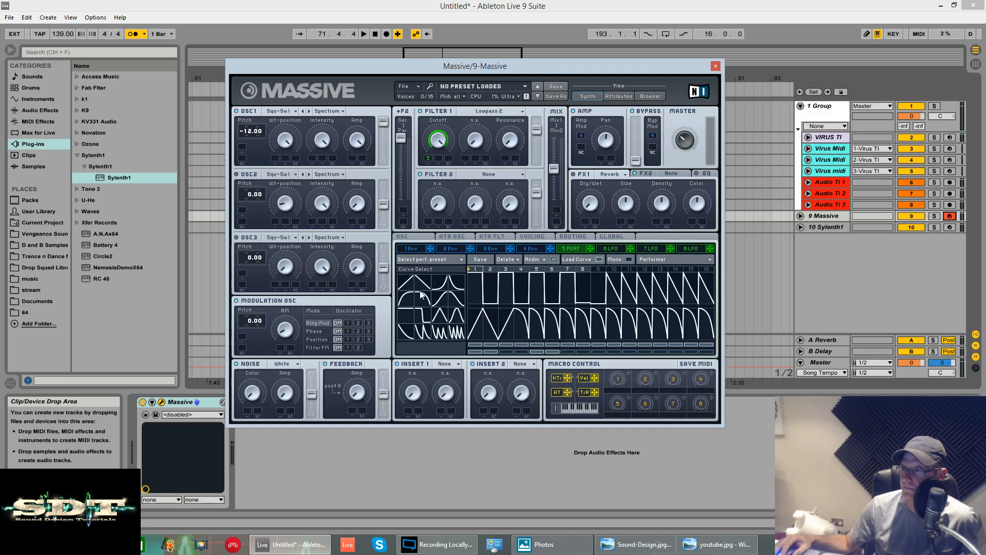
left_click(406, 283)
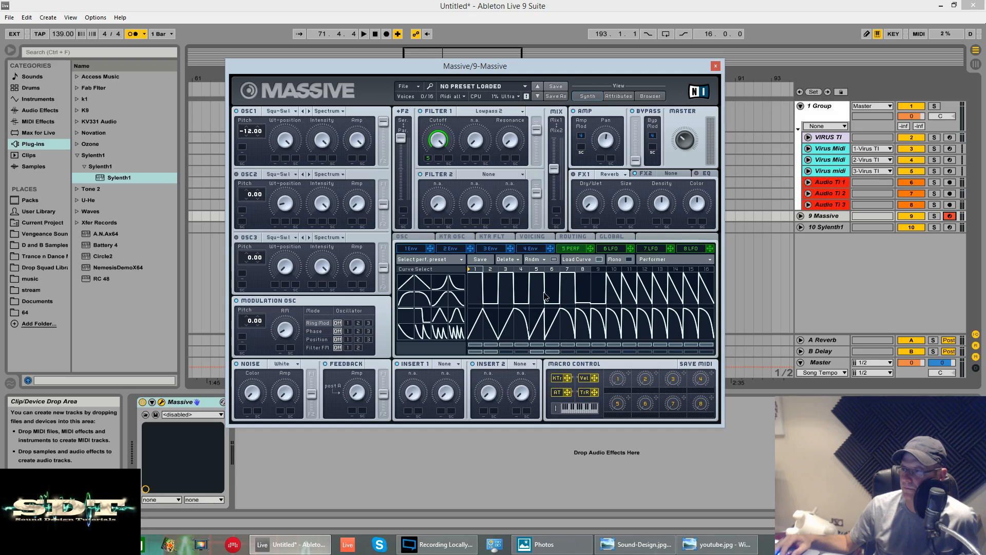
left_click(411, 285)
left_click_drag(584, 337, 571, 315)
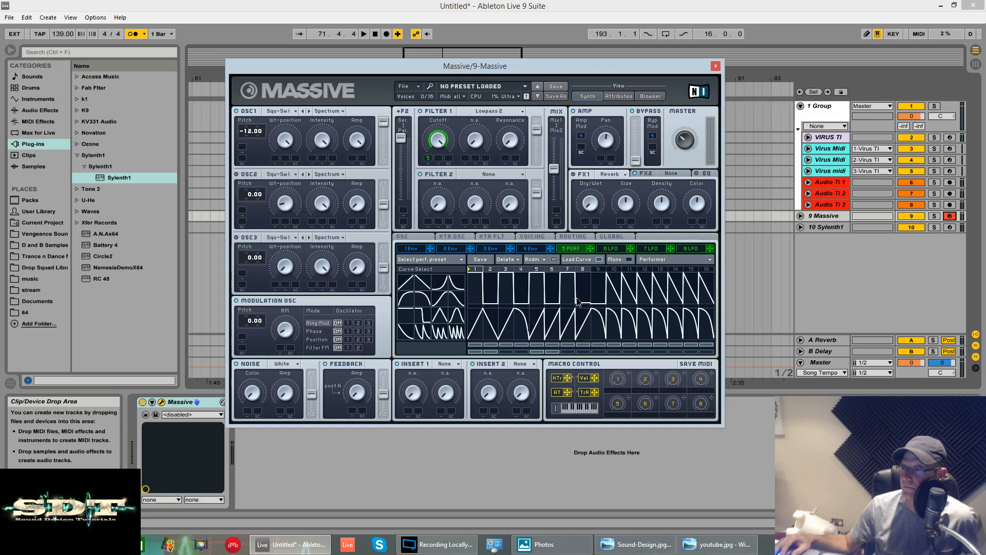
left_click(428, 288)
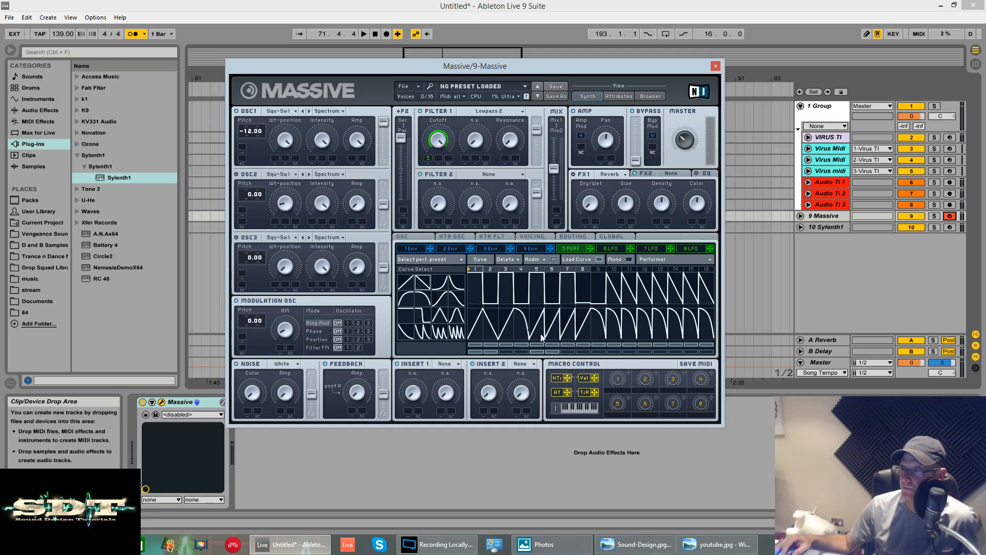
left_click_drag(521, 339, 521, 308)
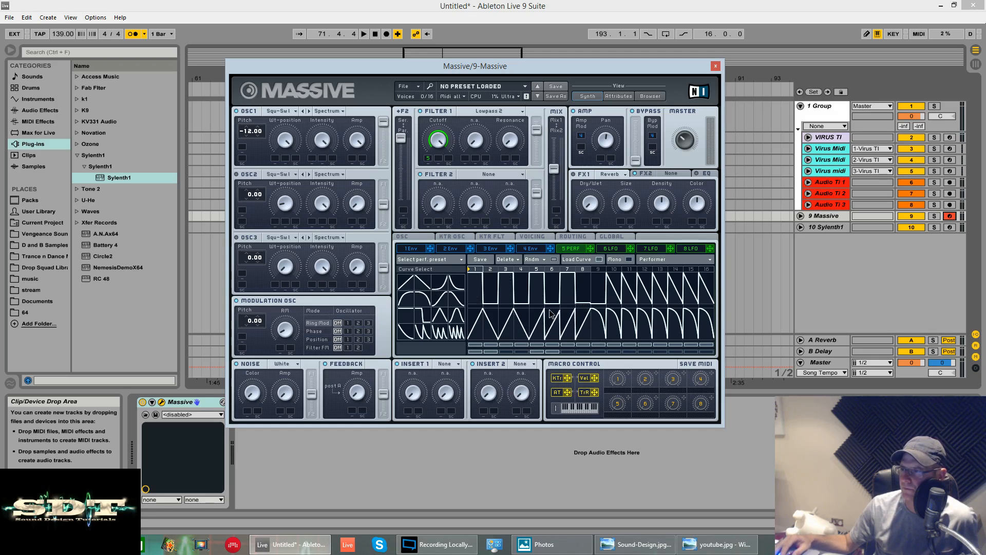
left_click(428, 288)
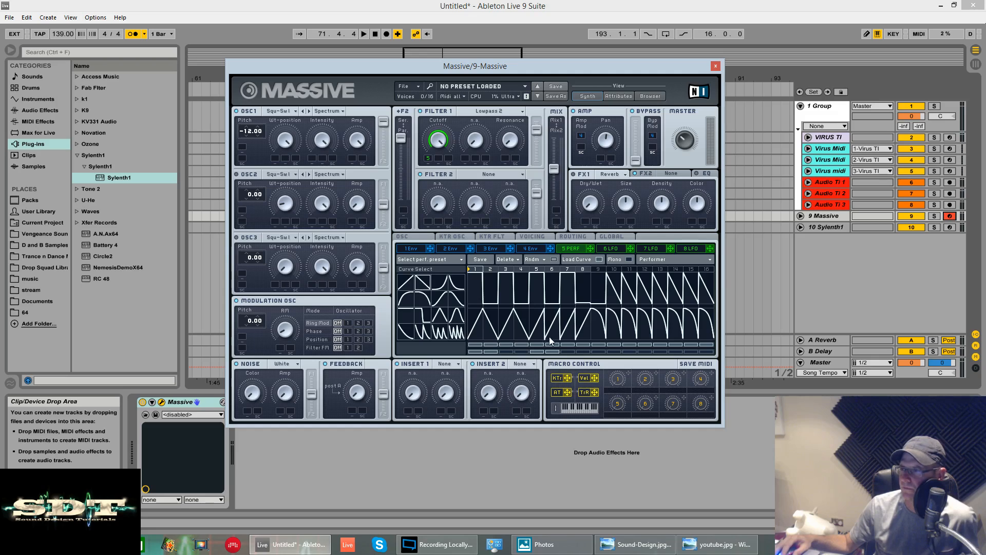
left_click_drag(550, 340, 535, 302)
left_click(409, 284)
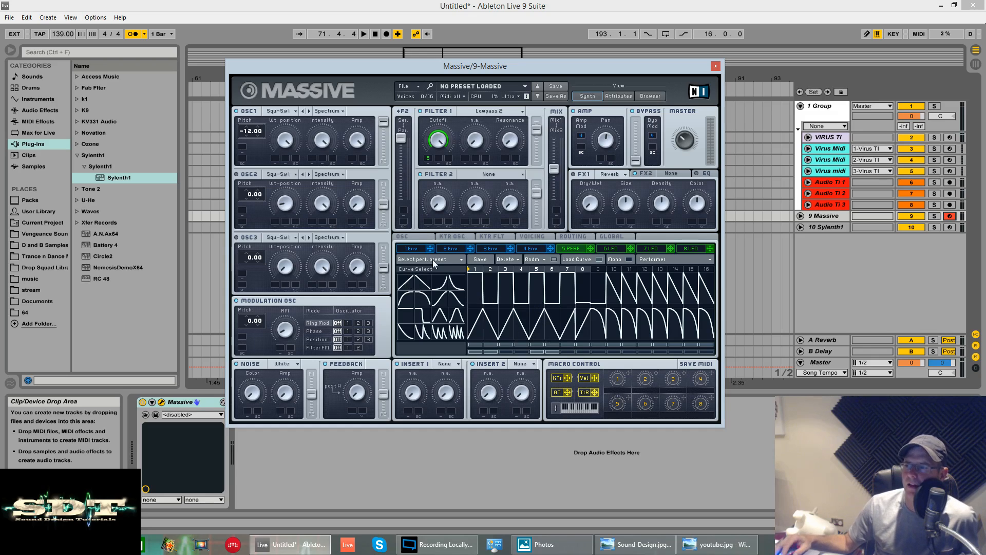
left_click(422, 282)
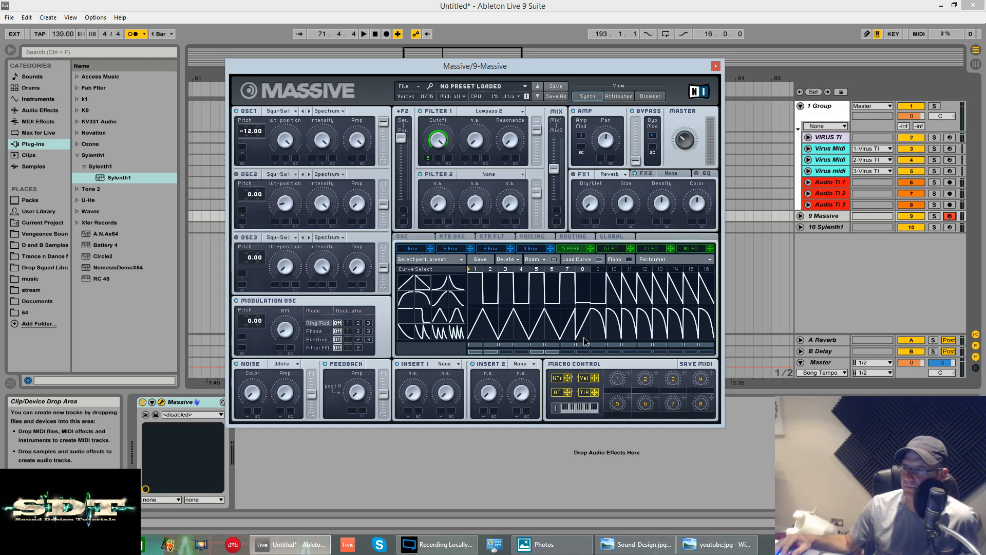
left_click_drag(584, 338, 583, 304)
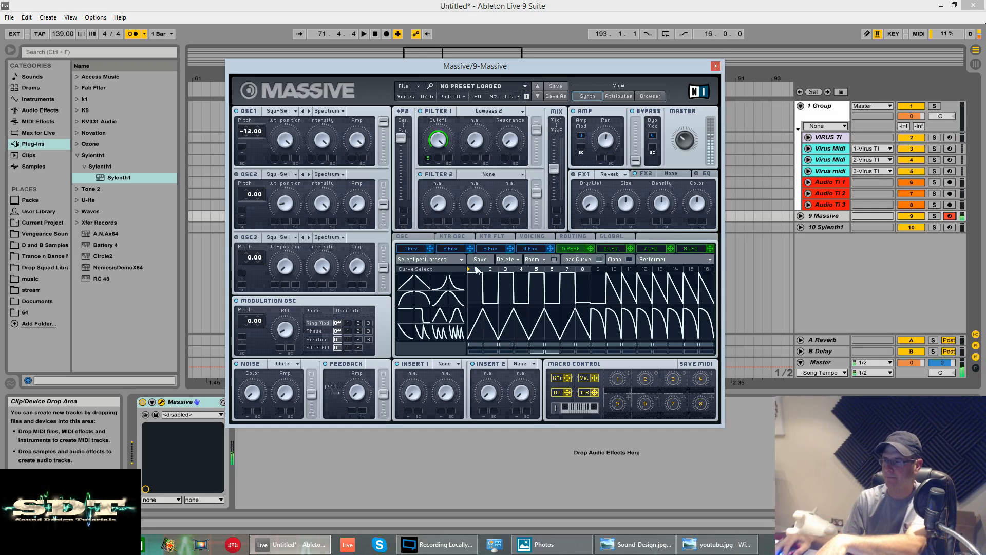
Turn off Load Curve, lower the Performer's Amp Mod fader close to its minimum and raise XFade Seq close to its maximum.
left_click(599, 260)
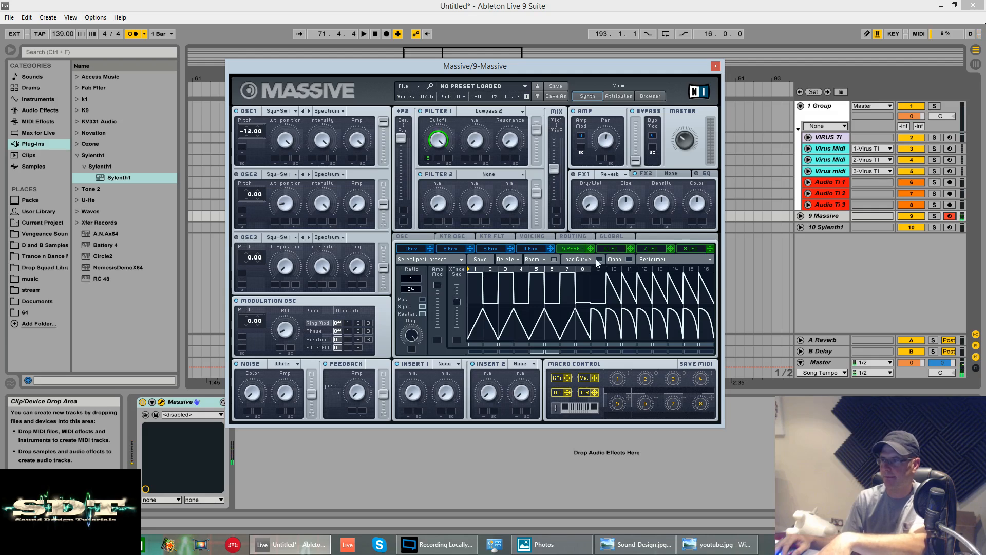
left_click_drag(437, 284, 439, 354)
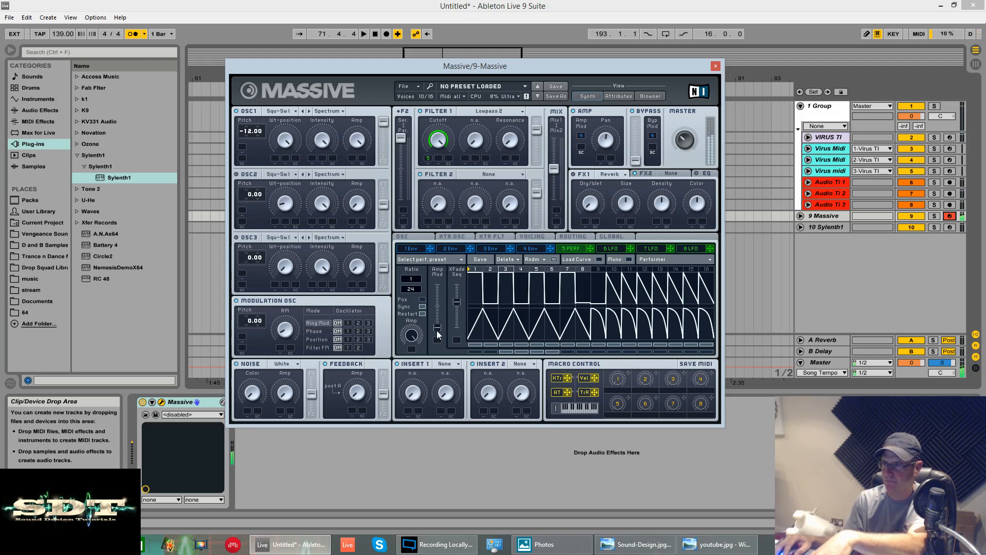
mouse_move(438, 331)
left_mouse_down()
mouse_move(438, 302)
mouse_move(457, 286)
mouse_move(443, 349)
left_mouse_up()
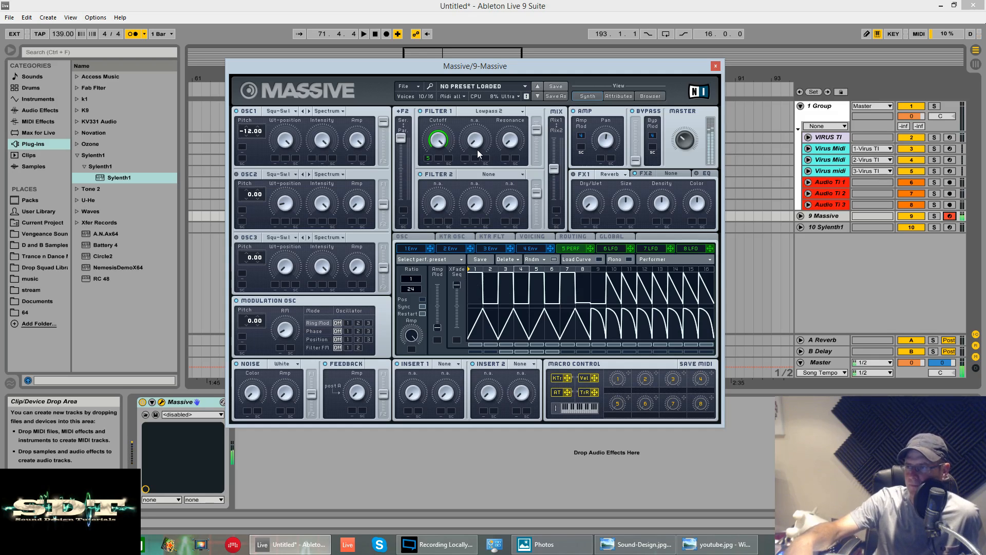
left_click(584, 352)
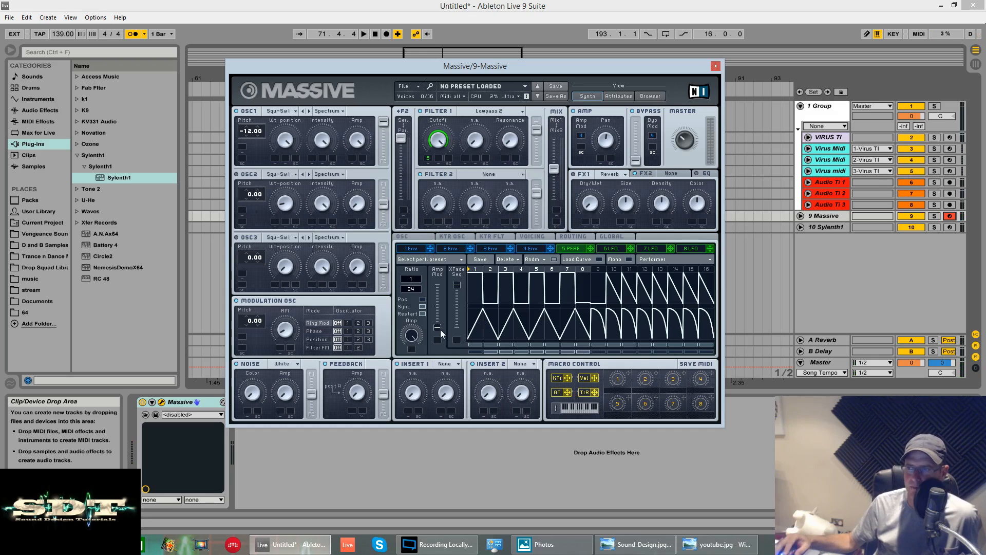
left_click_drag(441, 331, 448, 102)
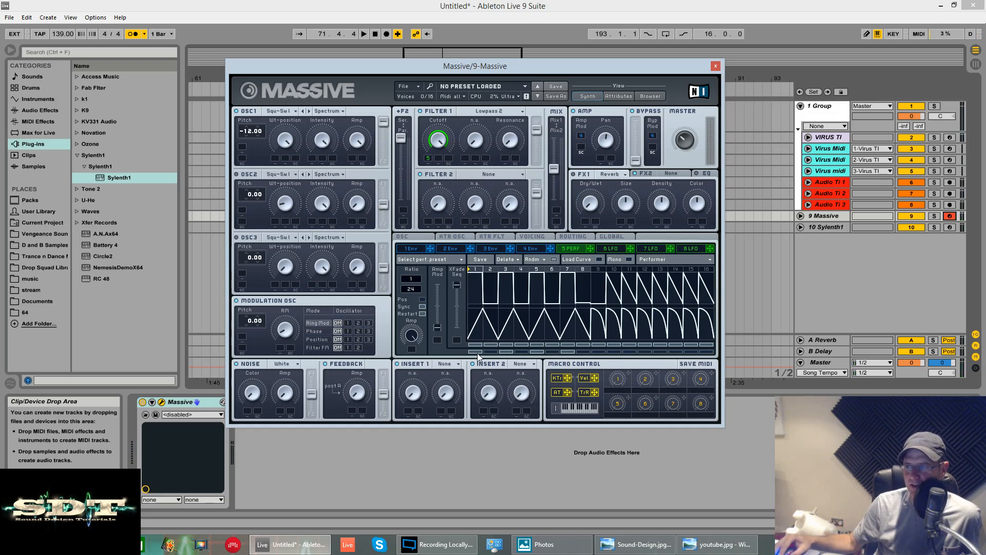
left_click_drag(478, 356, 588, 355)
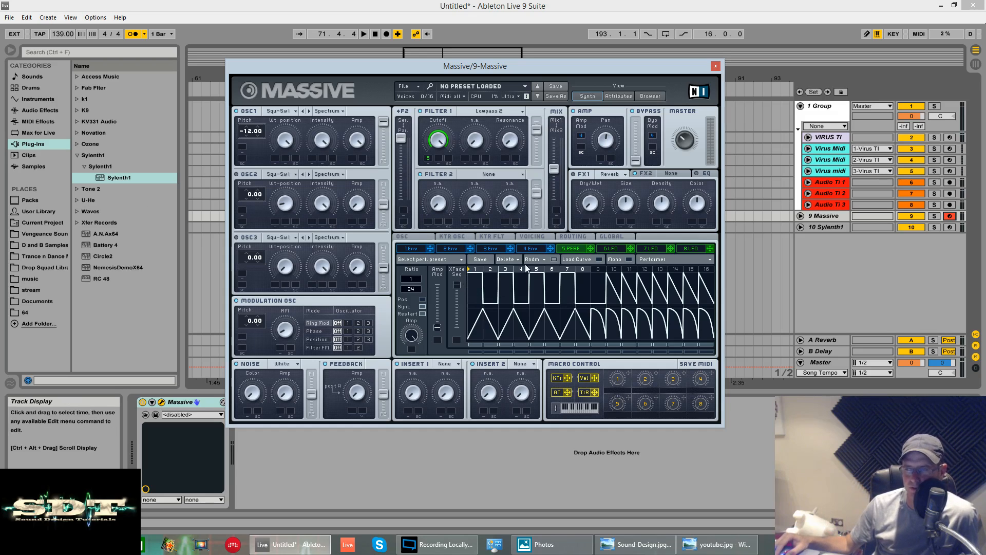
Load Serum_x64 from Xfer Records and arrange the Massive and Serum windows side by side.
left_click(78, 223)
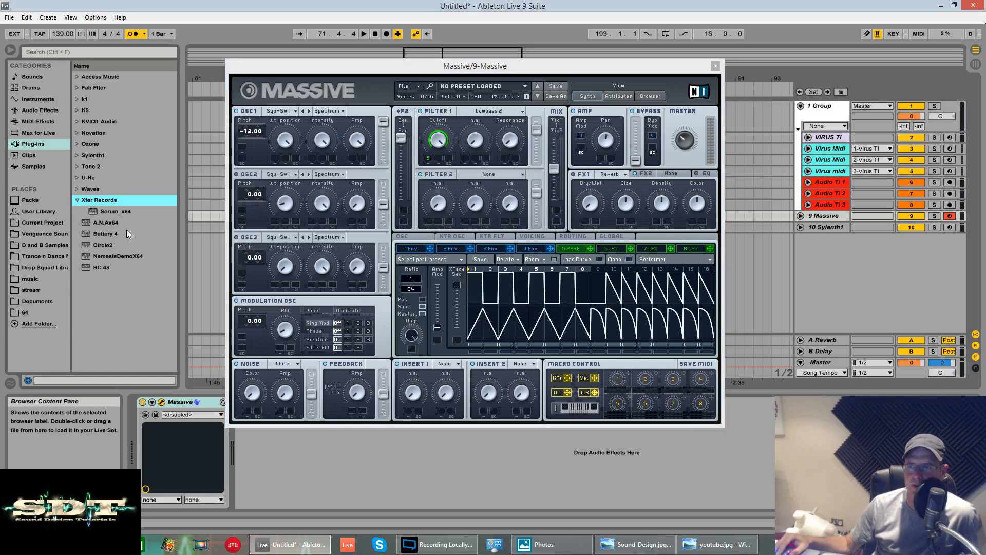
double_click(118, 213)
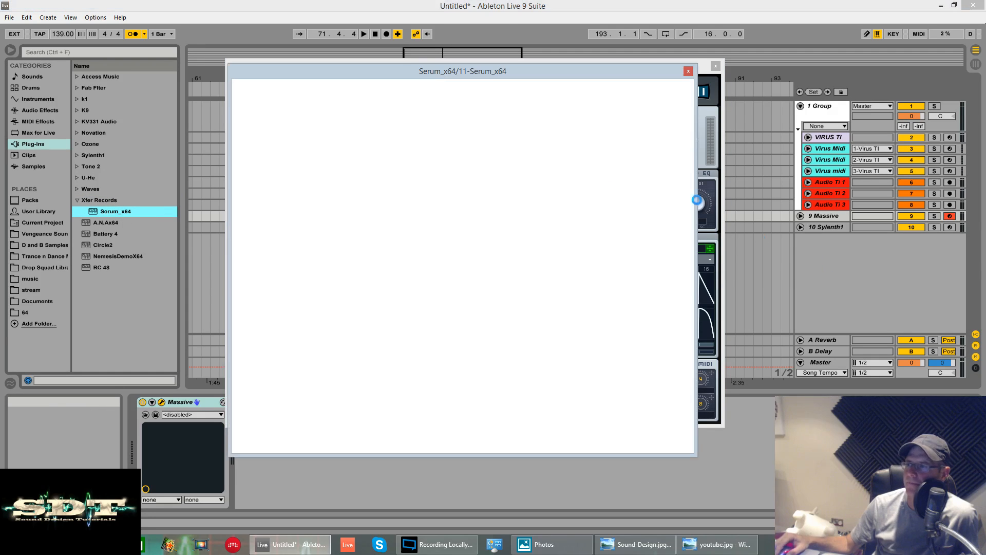
left_click_drag(564, 76, 314, 93)
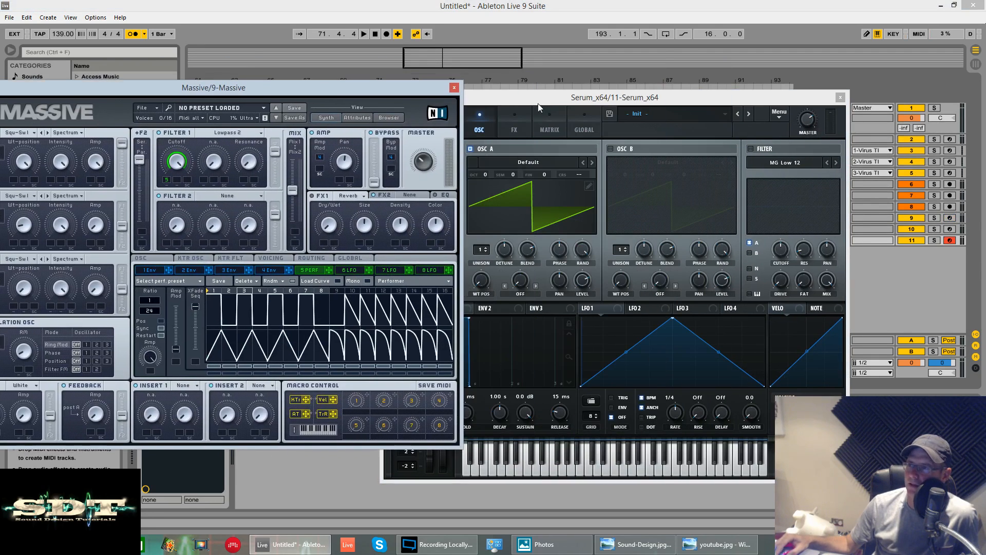
left_click_drag(543, 103, 607, 89)
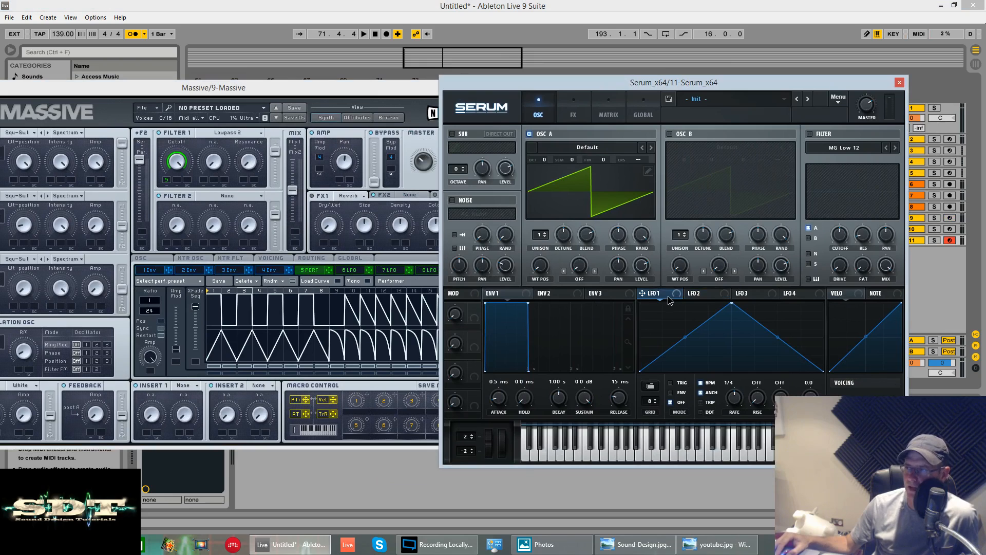
Set Serum's LFO 1 rate to 1/2 and its delay to 1/64, and switch its mode to Trig.
left_click_drag(738, 397, 740, 401)
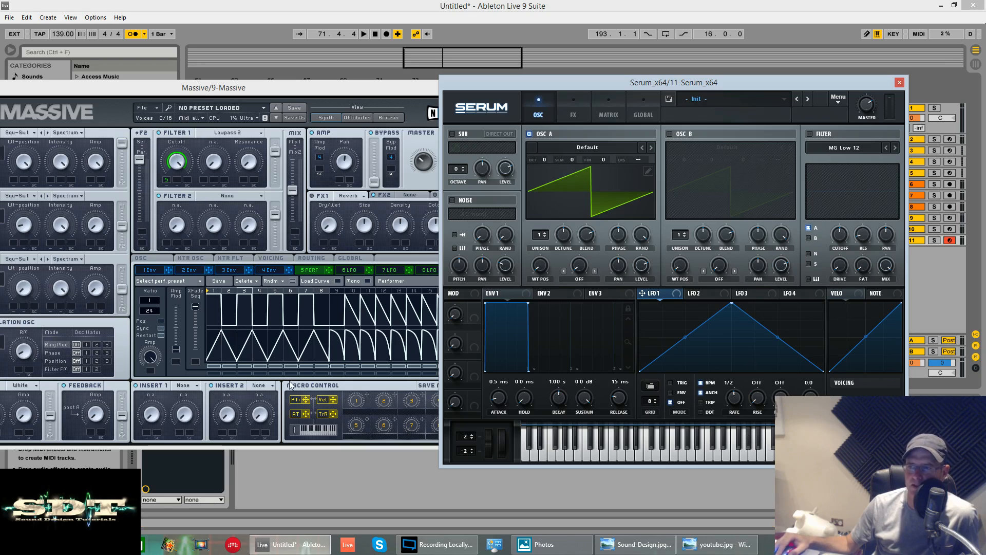
left_click(147, 367)
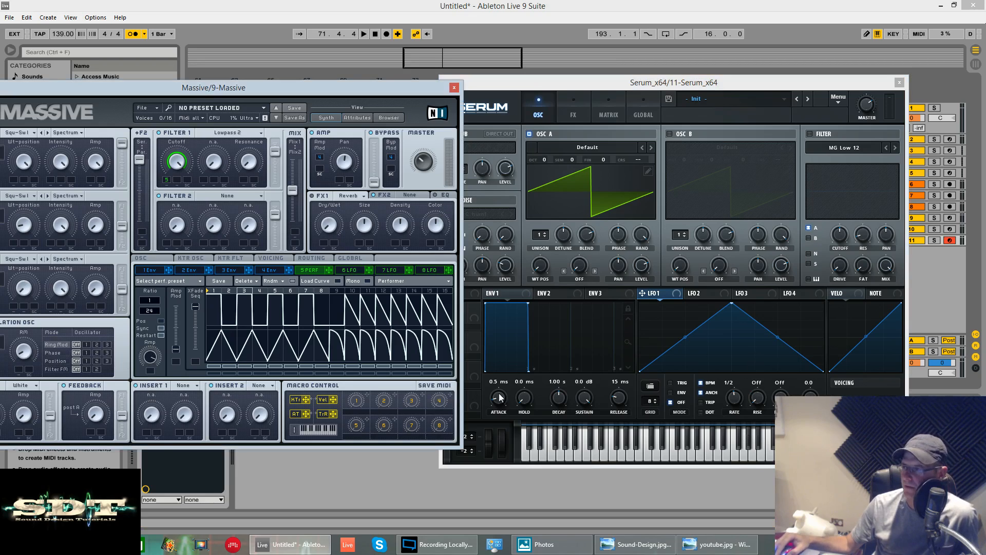
left_click(802, 430)
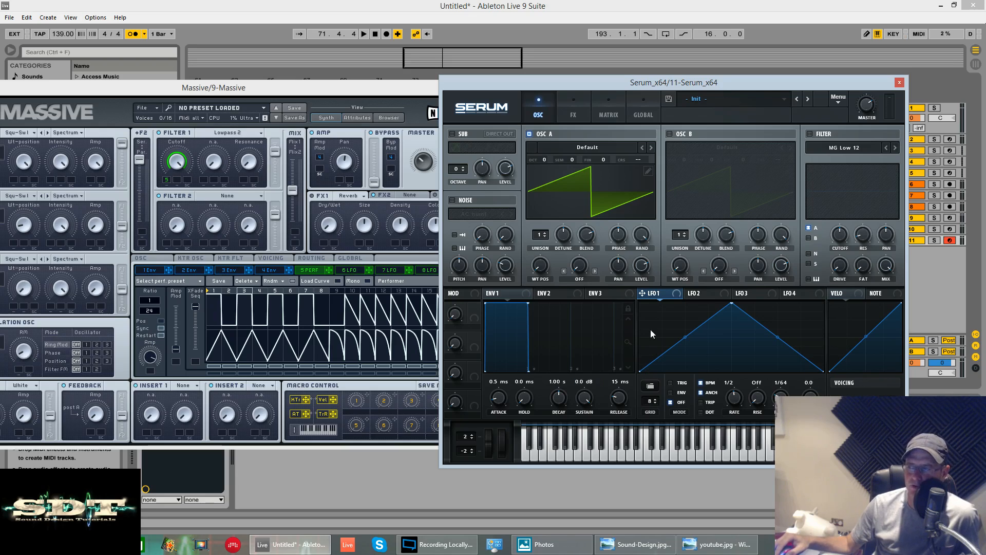
left_click(676, 383)
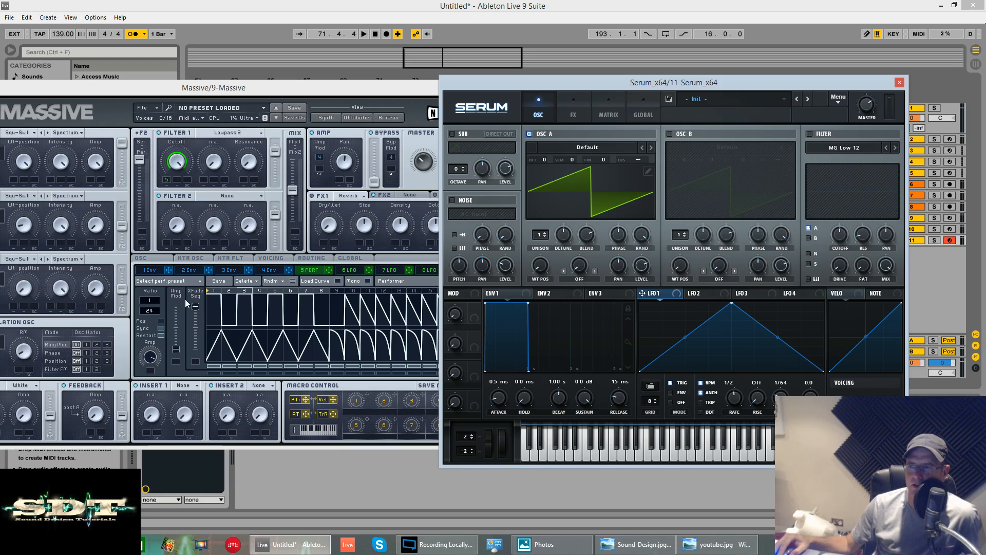
Toggle BPM sync off and on for Serum's LFO 1, and set the Massive Performer's ratio to 1/32.
left_click(160, 337)
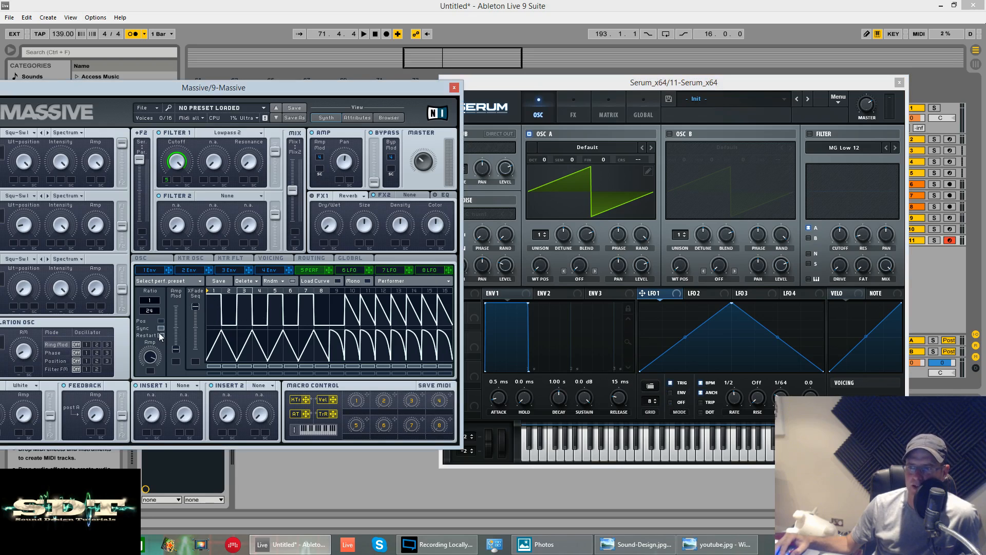
left_click(702, 383)
left_click(700, 383)
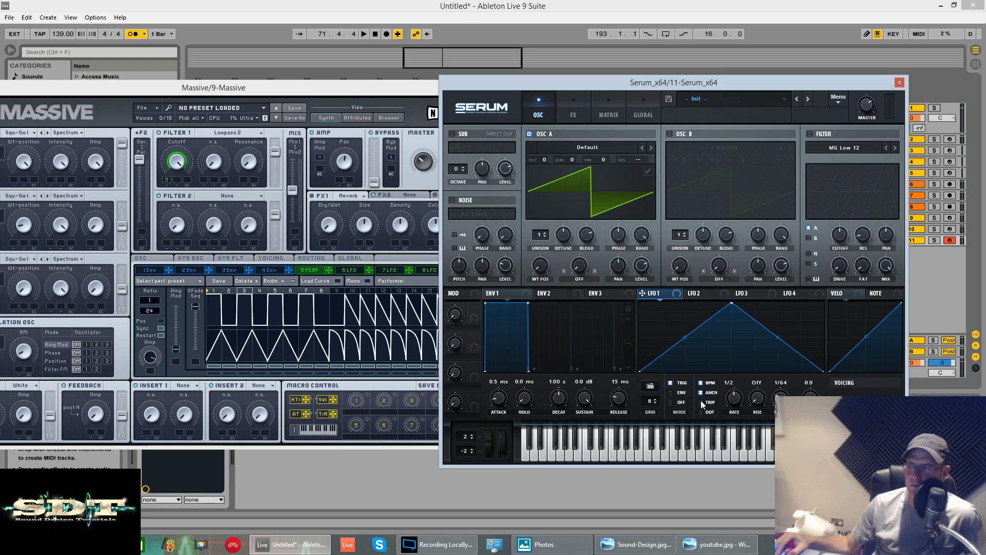
left_click(148, 311)
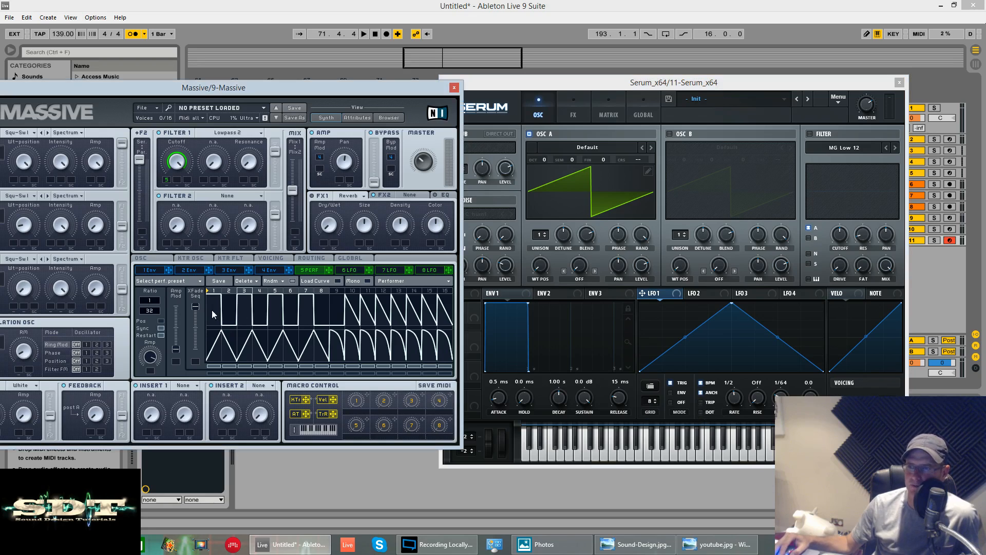
left_click_drag(157, 313, 152, 314)
Reshape Serum's LFO 1 into three peaks of differing heights by adding points, and bend their falling slopes outward.
double_click(697, 329)
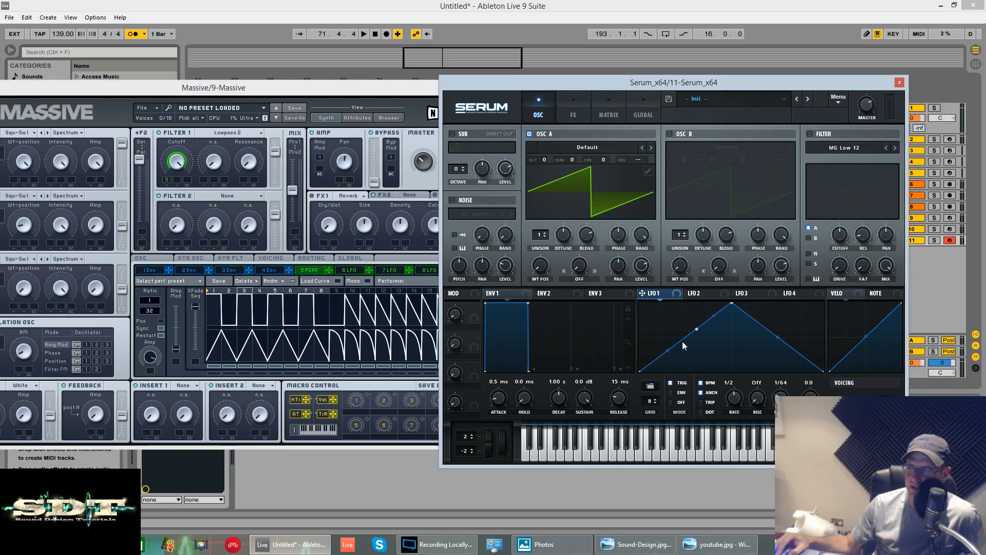
double_click(681, 340)
left_click_drag(680, 340, 698, 371)
double_click(700, 333)
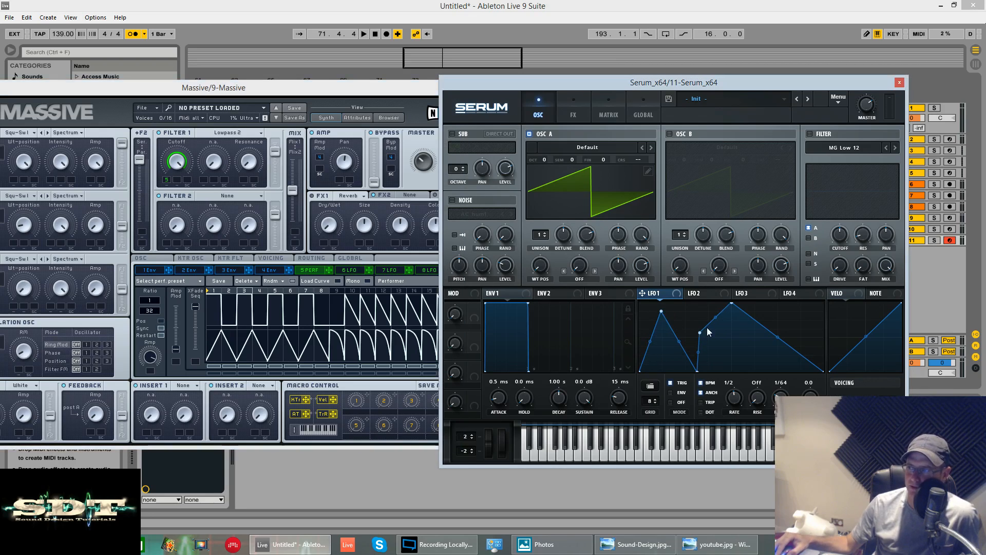
double_click(709, 332)
left_click_drag(708, 331, 721, 371)
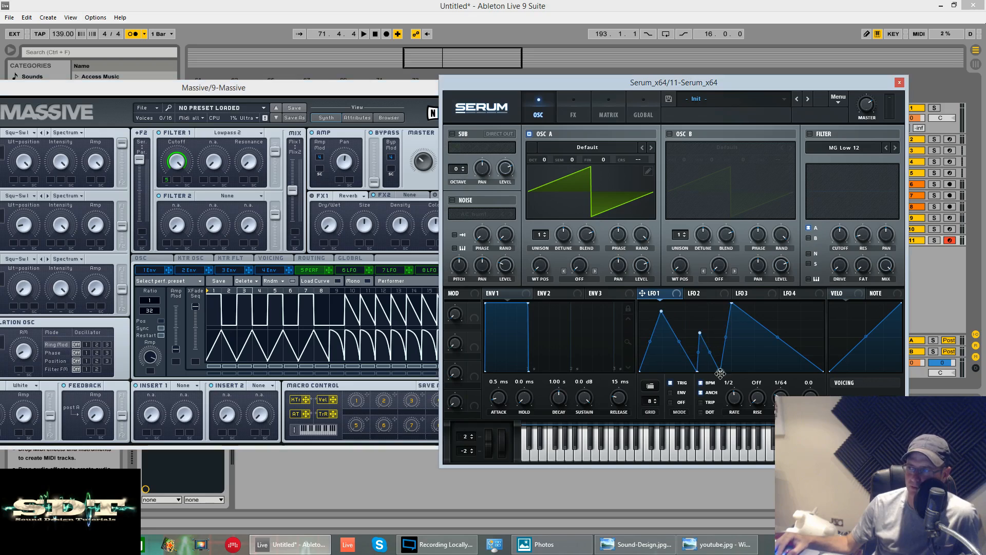
double_click(755, 321)
left_click_drag(755, 321, 769, 372)
left_click_drag(751, 339, 679, 321)
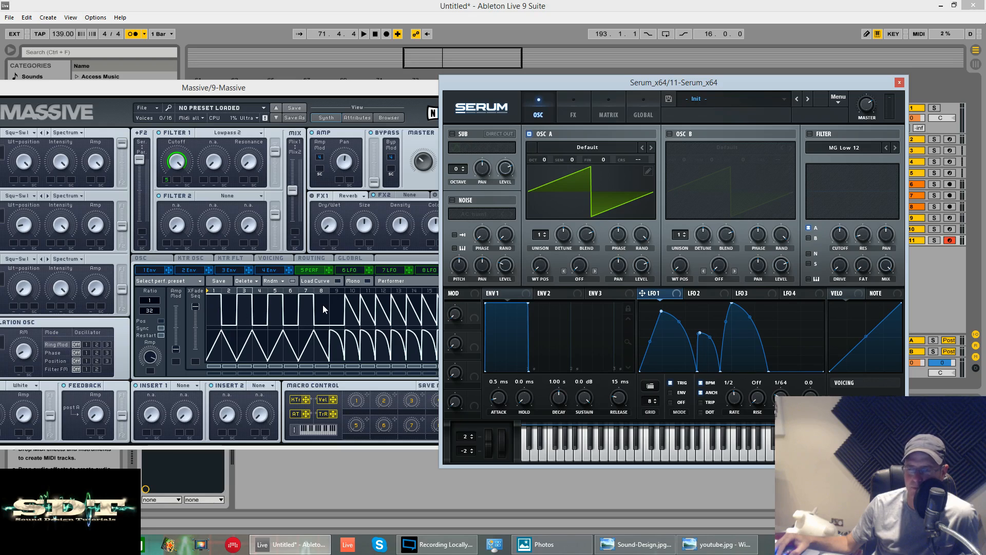
Set the Massive Performer's ratio to 1/1, and return to Serum's LFO 1 shape.
left_click_drag(150, 311, 150, 333)
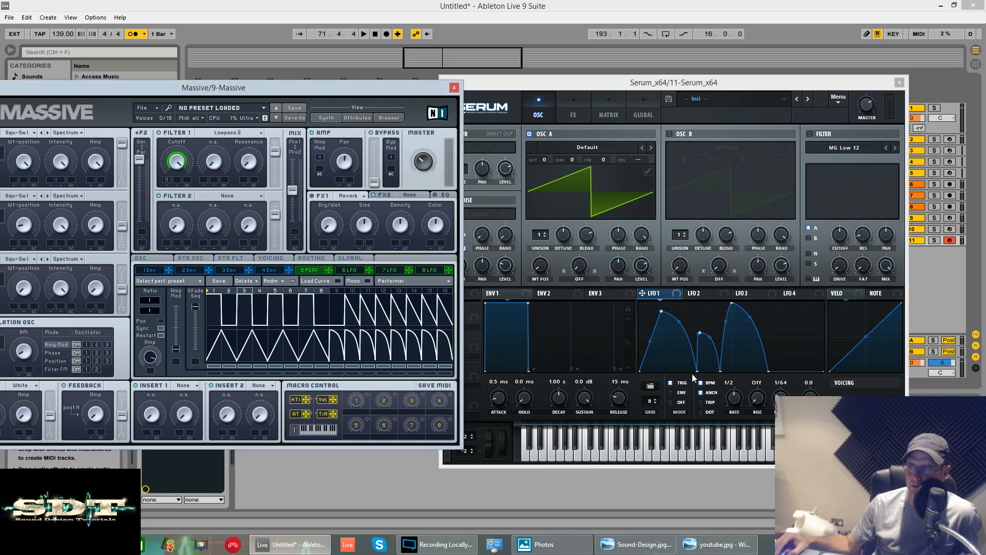
left_click(660, 312)
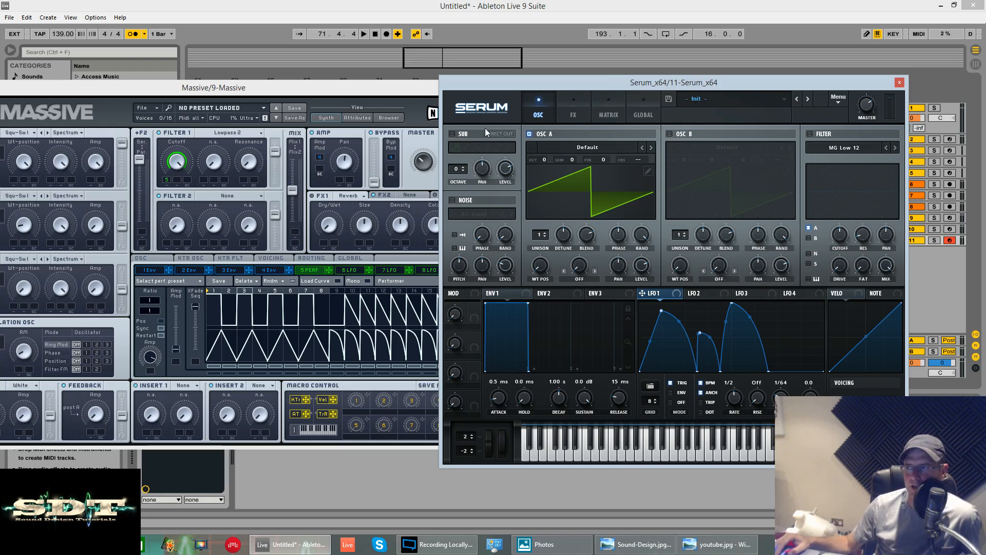
Close the Serum window, bring Massive back into full view and change modulator 5 from Performer to Stepper.
left_click(900, 82)
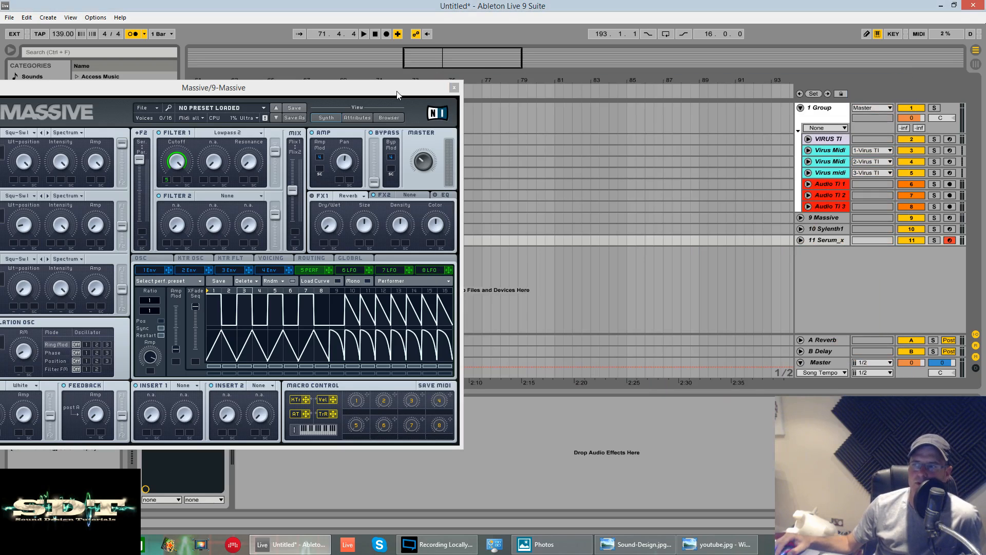
left_click_drag(418, 88, 612, 88)
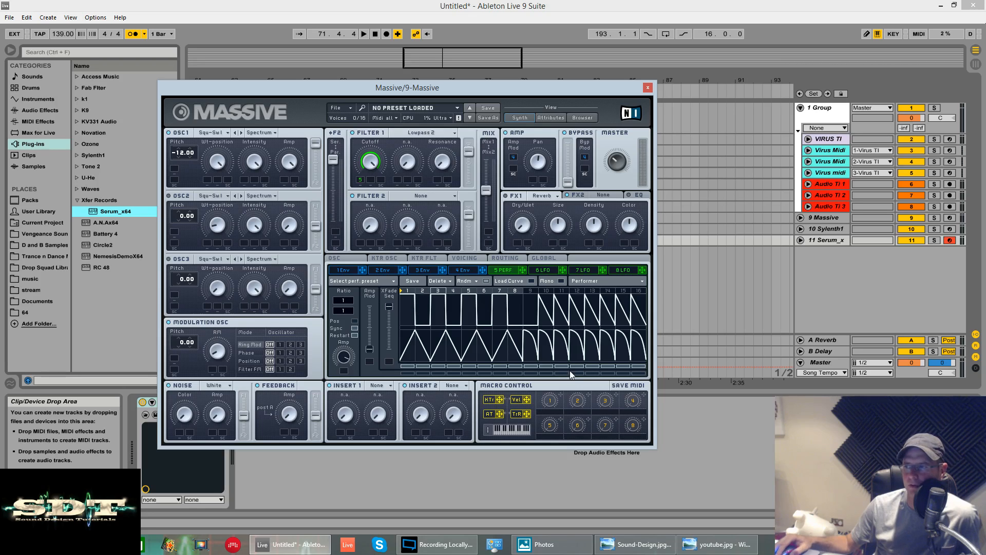
left_click(605, 282)
left_click(580, 293)
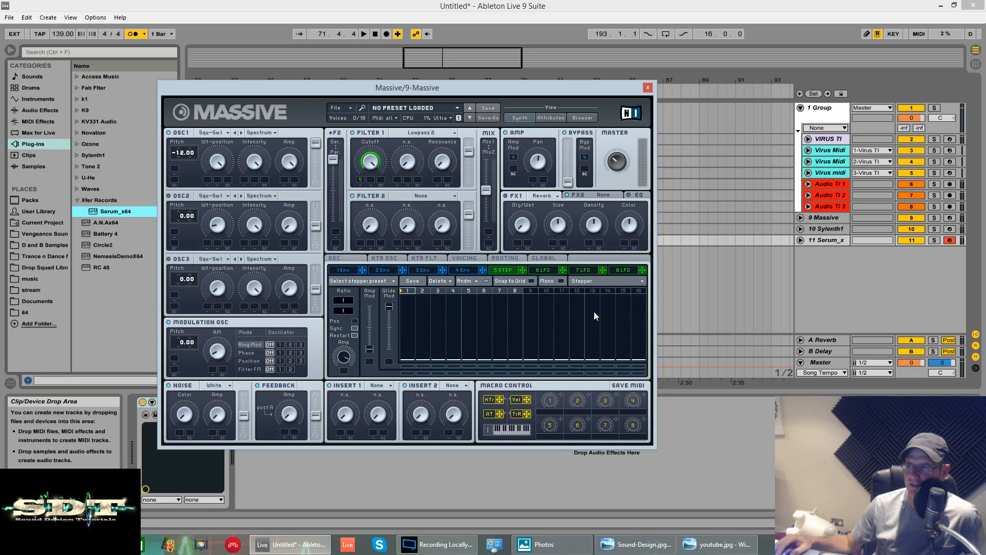
Shape a two-step pattern in modulator 5's Stepper with a high first step, set its ratio to 1/4 and lower the glide slider.
mouse_move(405, 359)
left_mouse_down()
mouse_move(423, 340)
mouse_move(436, 436)
left_mouse_up()
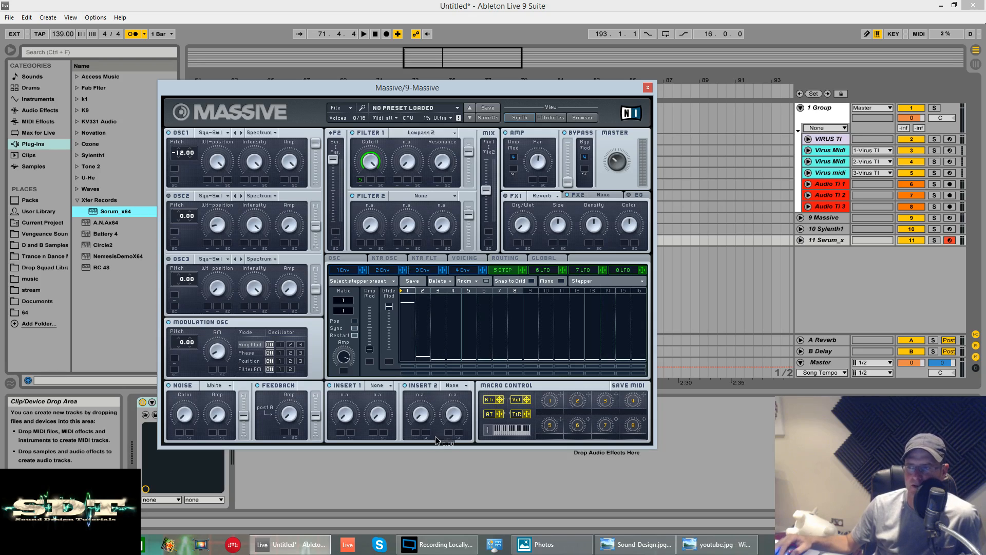
left_click_drag(408, 308, 404, 260)
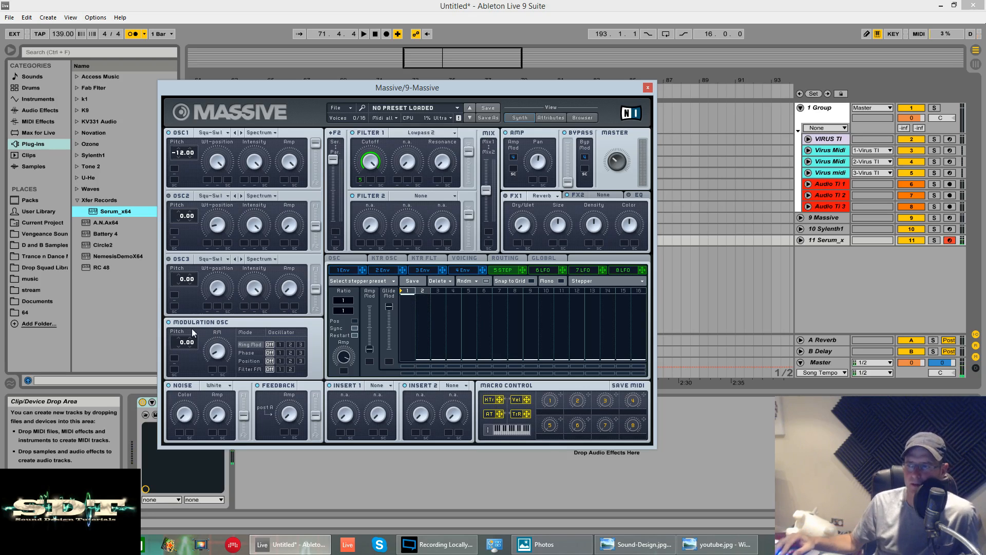
left_click_drag(346, 319, 343, 314)
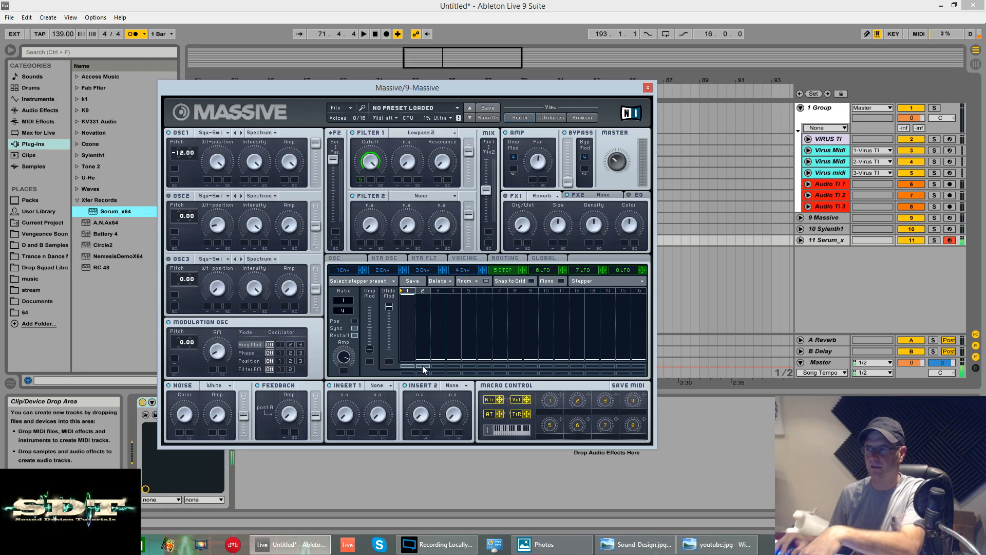
mouse_move(389, 309)
left_mouse_down()
mouse_move(389, 334)
mouse_move(412, 303)
mouse_move(431, 341)
left_mouse_up()
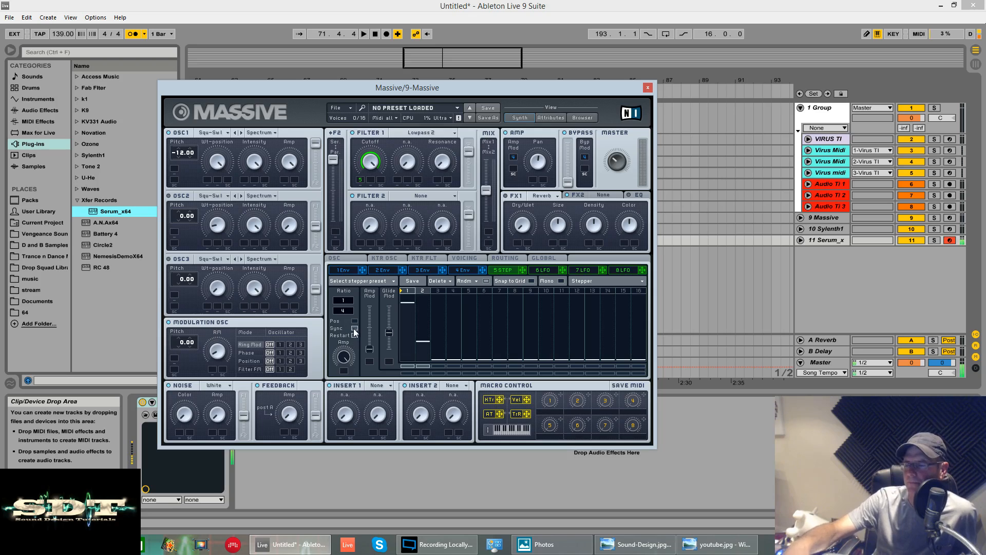
Change modulator 6 from LFO to Stepper, assign it to Filter 1's Cutoff and unmute the modulation.
left_click(546, 270)
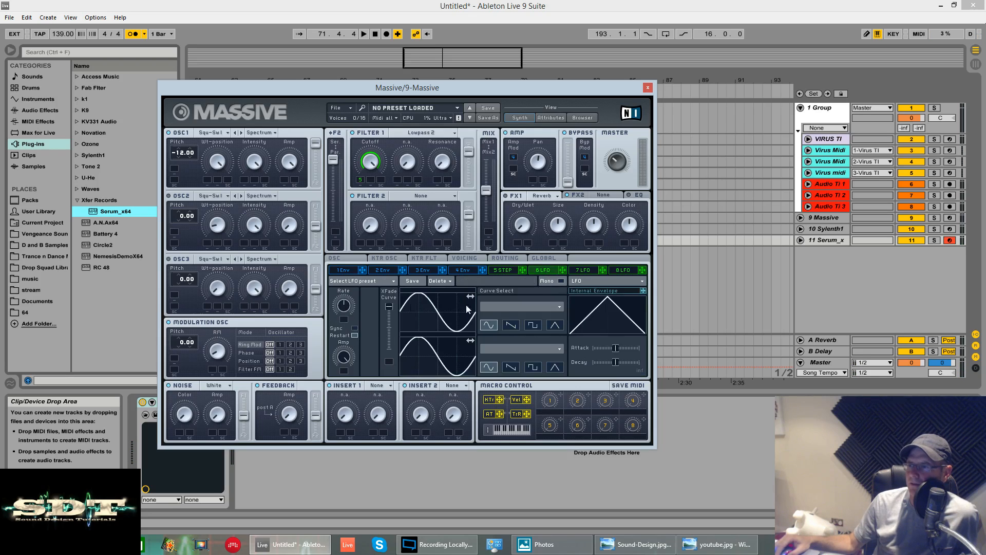
left_click(624, 281)
left_click(595, 295)
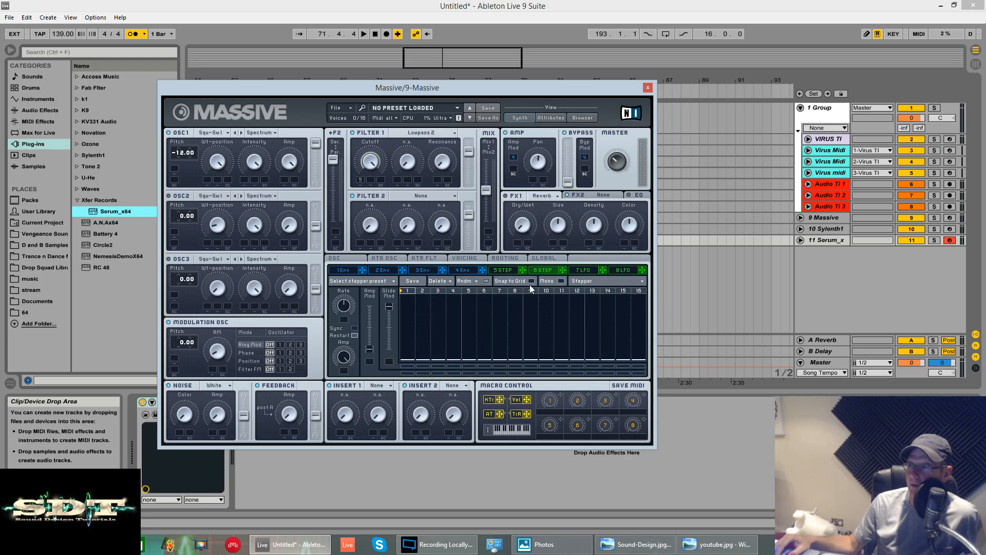
left_click_drag(562, 270, 359, 184)
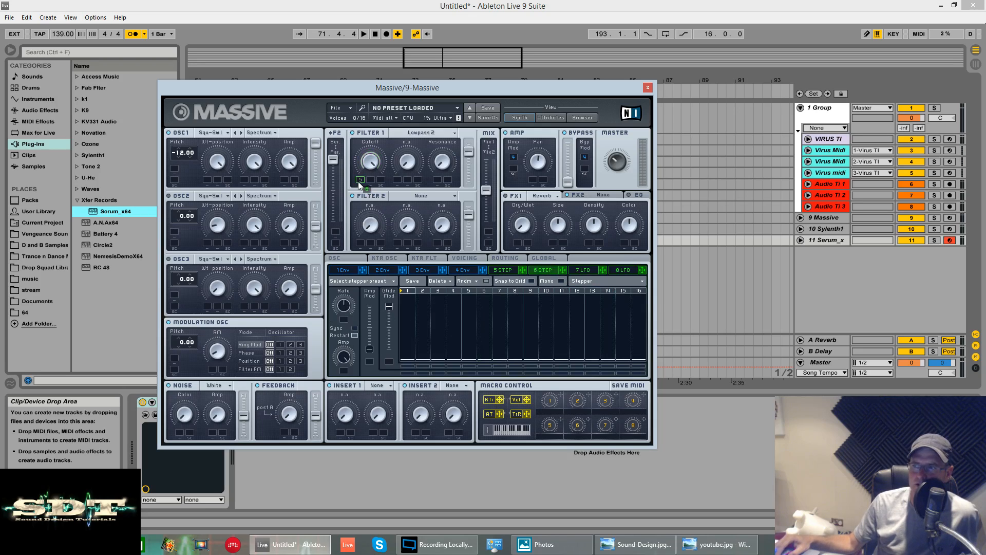
left_click(359, 181)
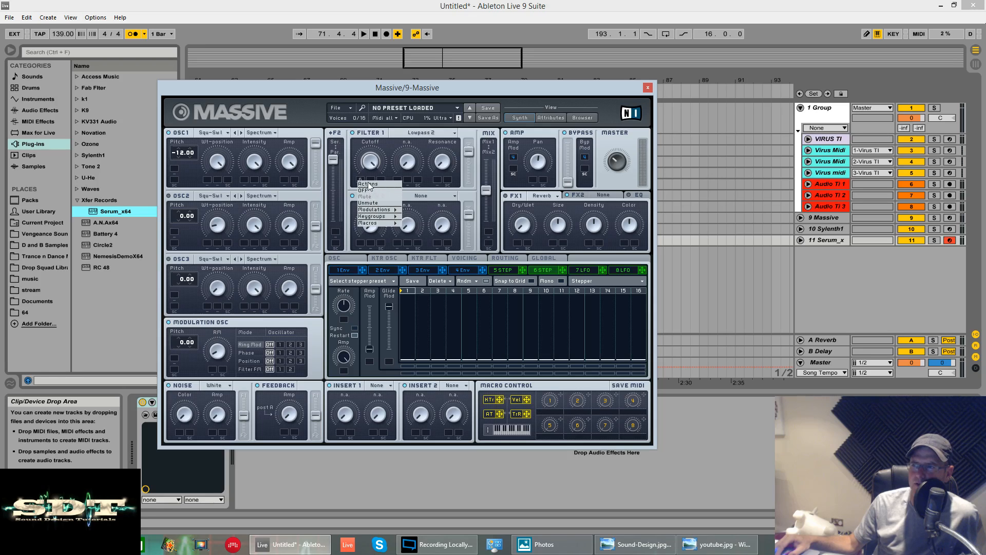
left_click(355, 195)
left_click(360, 183)
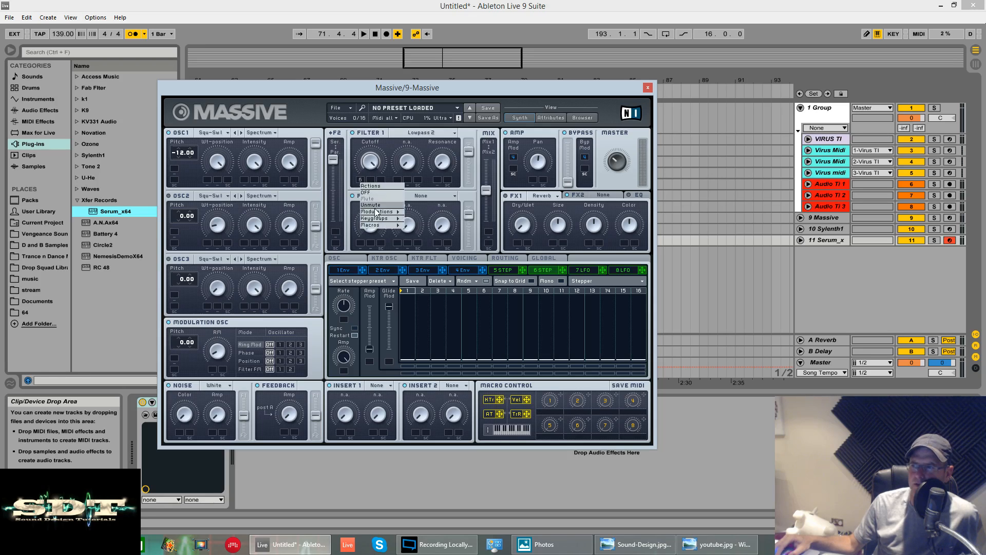
left_click(370, 205)
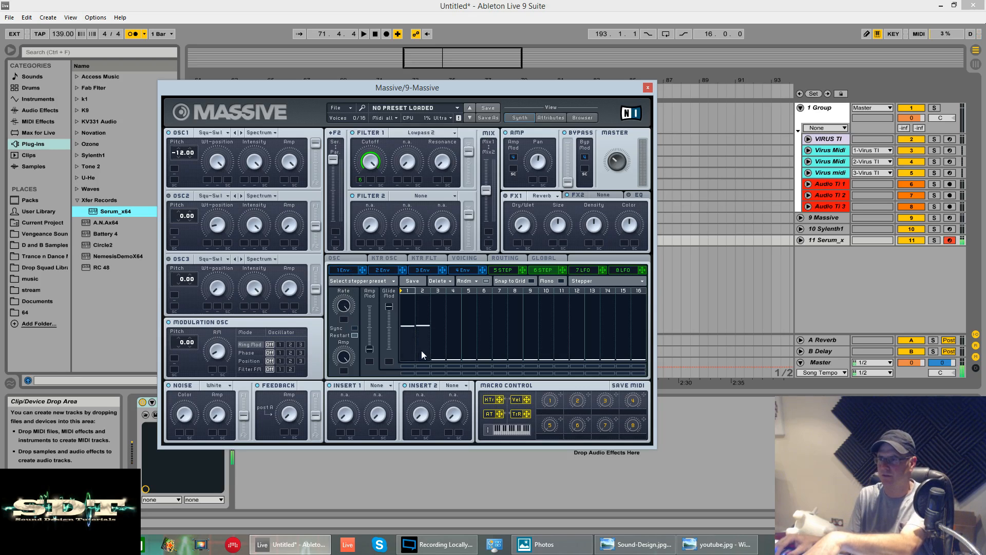
Enable the per-step modulation in modulator 6's Stepper, adjust its glide amount and sync it to the tempo.
left_click(414, 365)
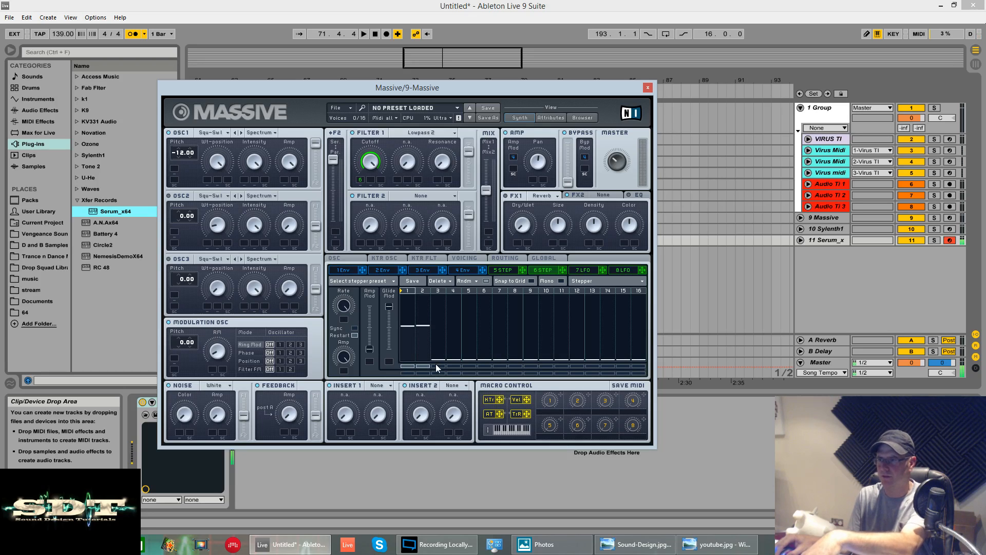
mouse_move(393, 309)
left_mouse_down()
mouse_move(391, 360)
mouse_move(359, 270)
left_mouse_up()
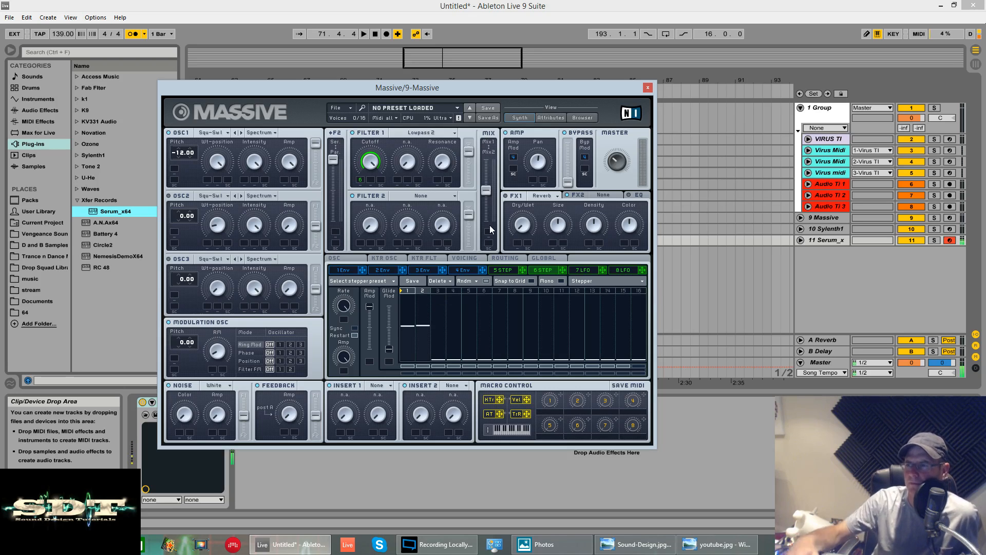
left_click(354, 329)
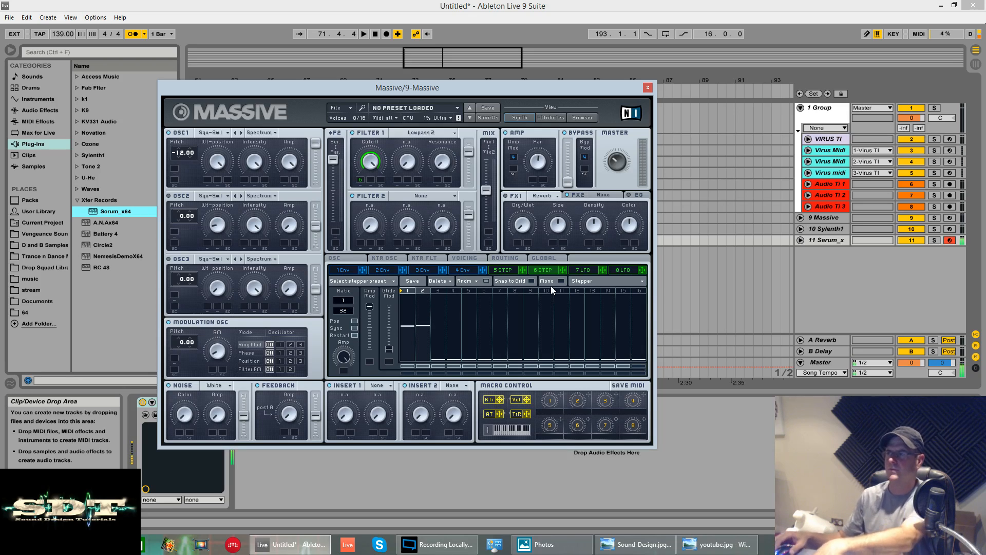
Delete the existing Massive track and load a fresh Massive from the k1 plug-in folder onto a new track.
left_click(648, 88)
right_click(828, 214)
left_click(852, 255)
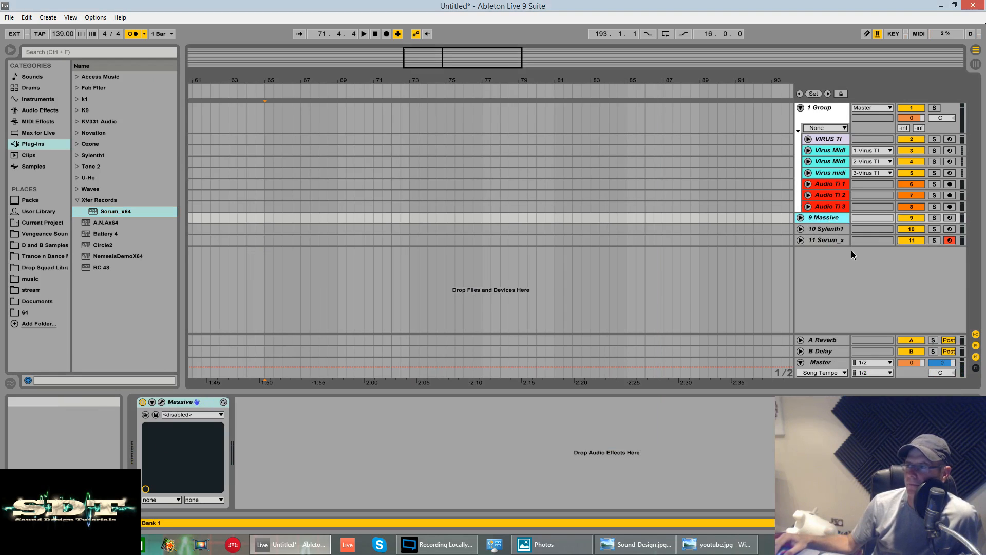
left_click(76, 201)
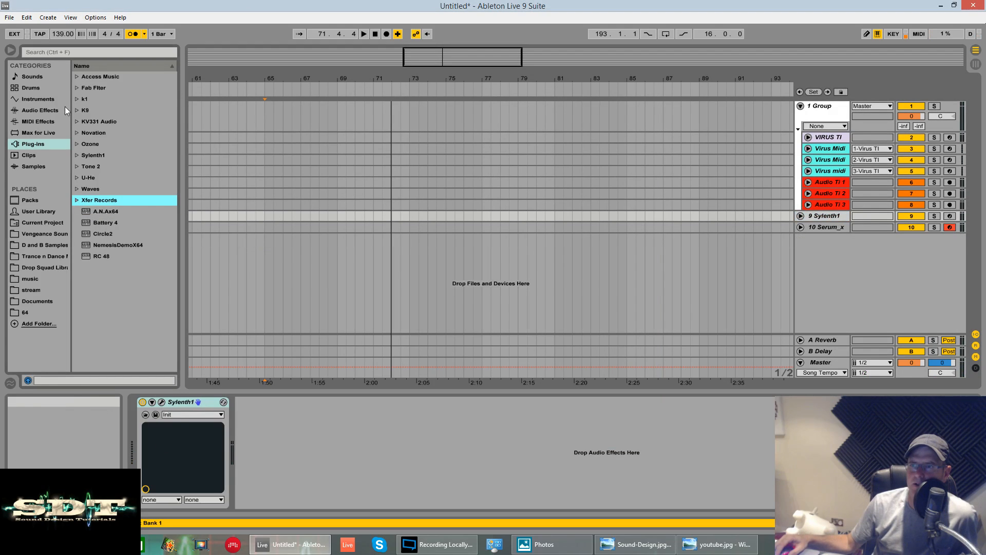
left_click(77, 98)
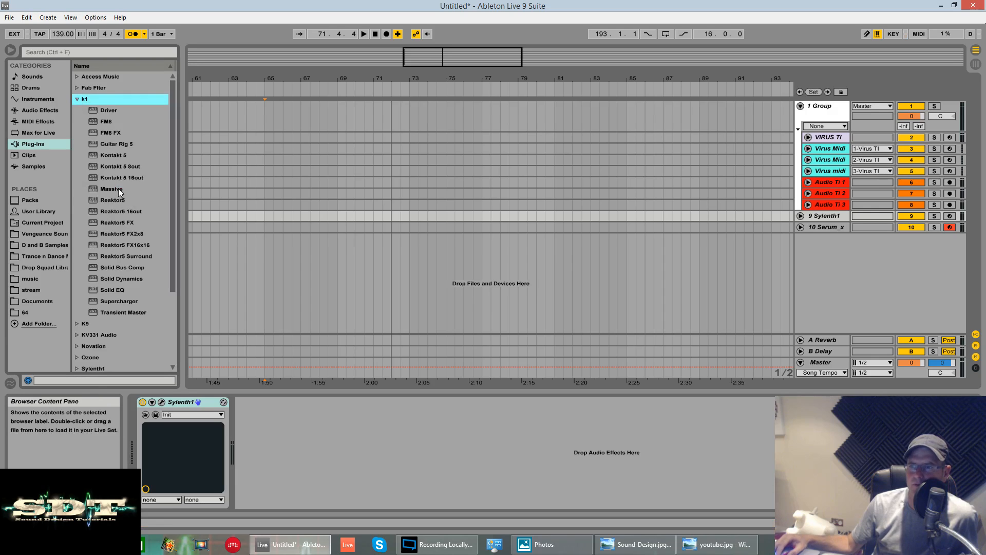
left_click_drag(118, 188, 819, 251)
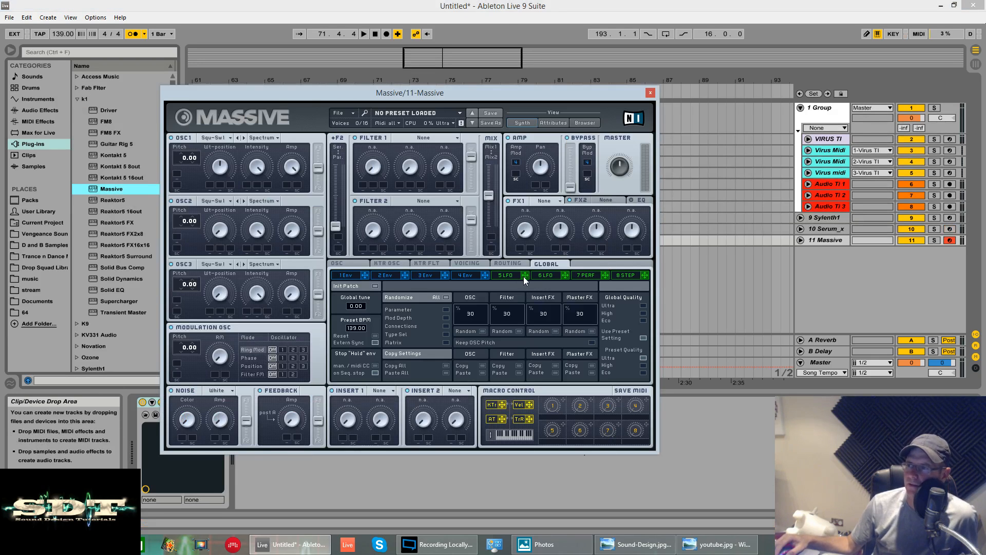
Assign modulator 5 to OSC1's Amp and change the modulator from LFO to Stepper.
left_click(524, 276)
left_click_drag(528, 276, 249, 156)
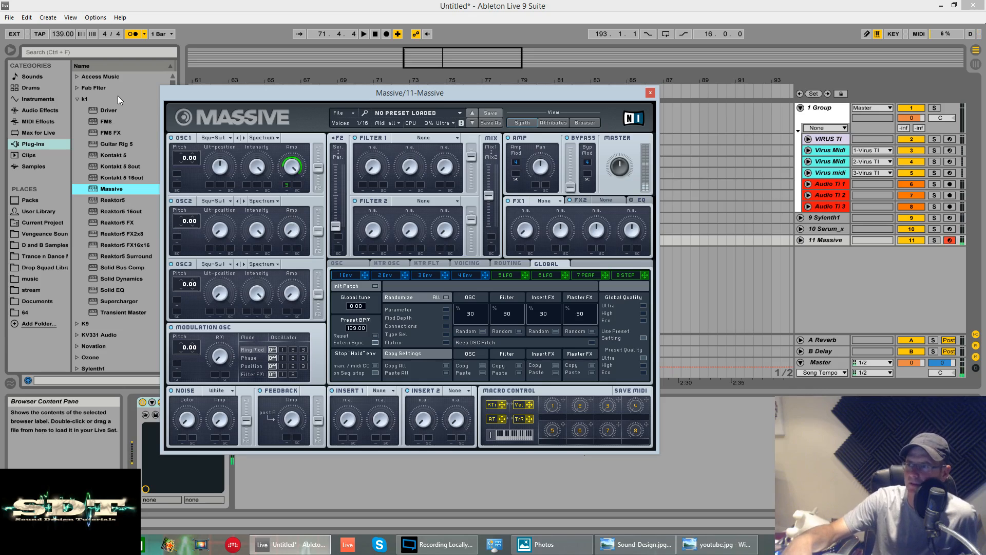
left_click(509, 275)
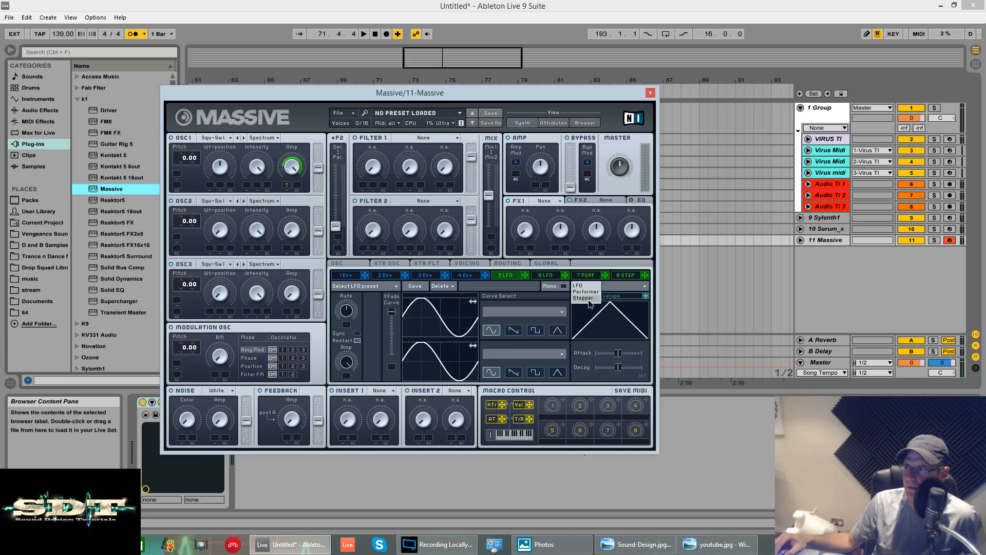
left_click(589, 301)
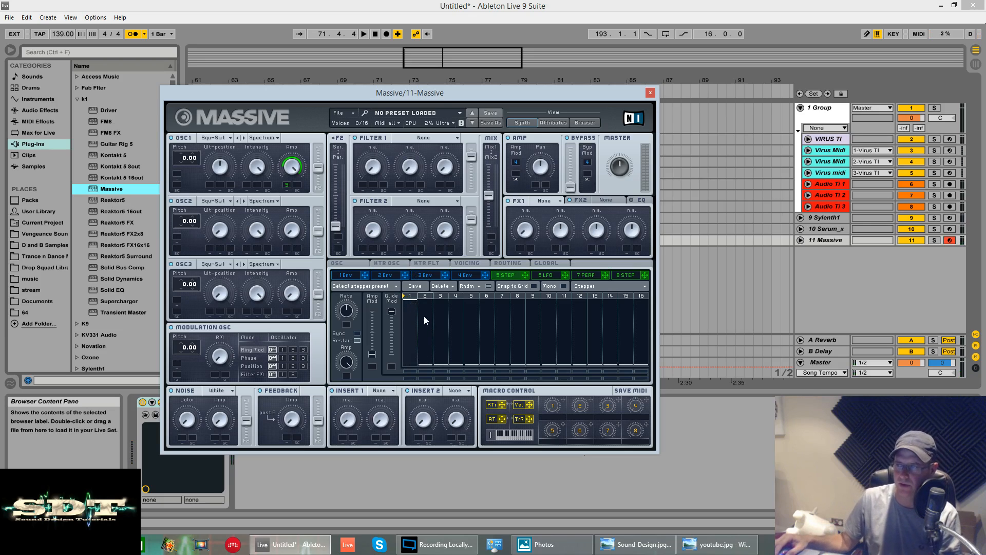
Sync modulator 5's Stepper at a 1/12 ratio and draw an eight-step pattern of varying heights.
left_click(346, 325)
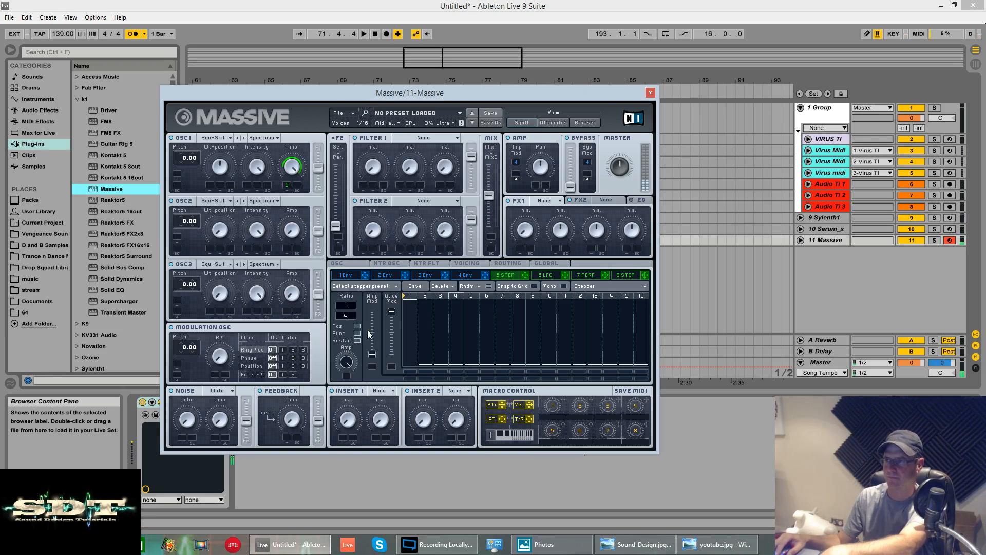
left_click_drag(349, 313, 349, 303)
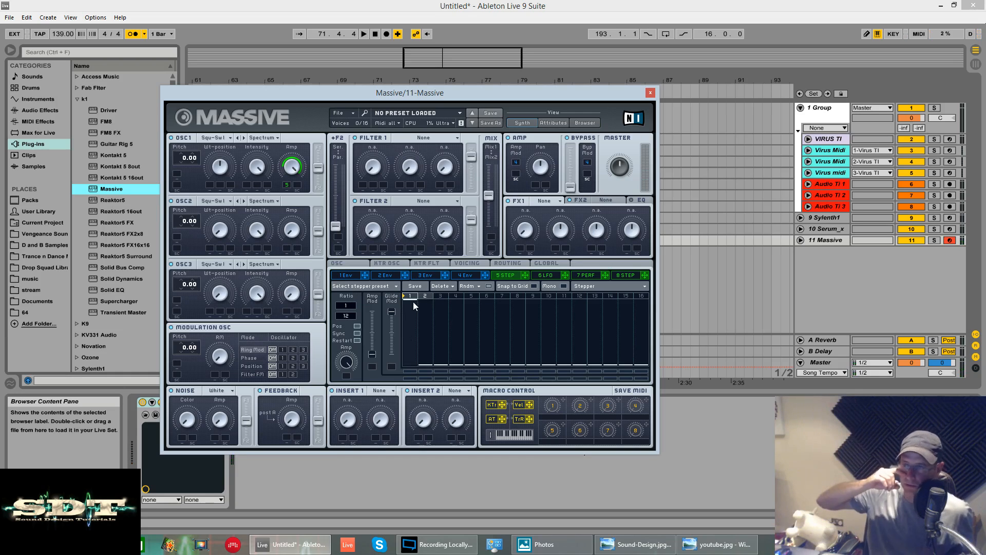
mouse_move(421, 329)
left_mouse_down()
mouse_move(438, 308)
mouse_move(432, 332)
mouse_move(461, 345)
mouse_move(458, 308)
left_mouse_up()
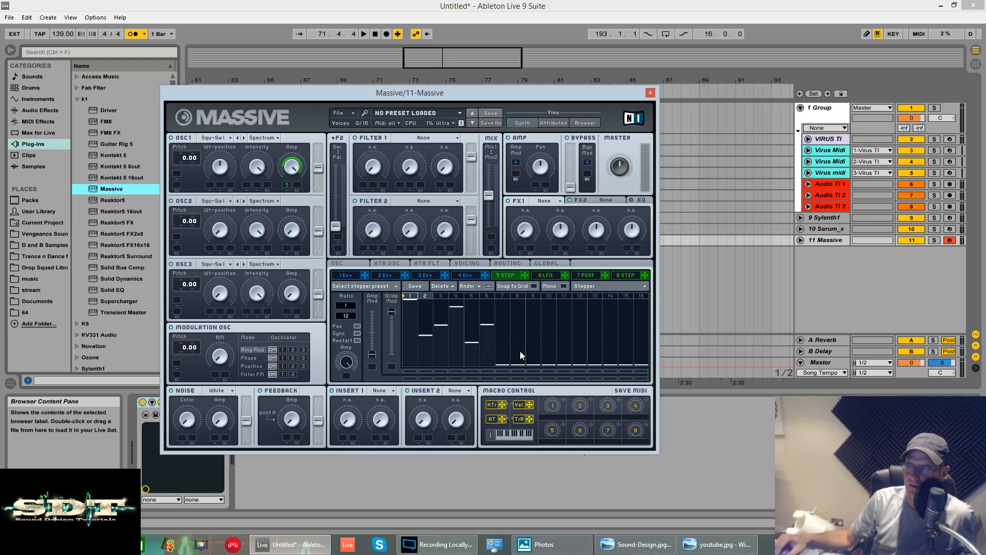
left_click(519, 309)
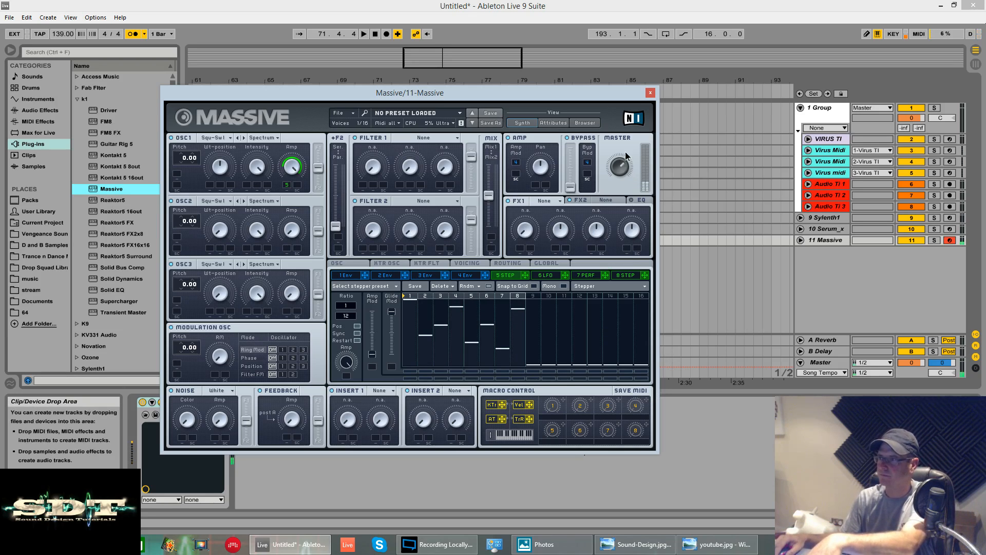
Raise Stepper steps 4 and 6 to maximum, and drop steps 1, 4, 6 and 8 to low levels.
left_click_drag(455, 314, 458, 257)
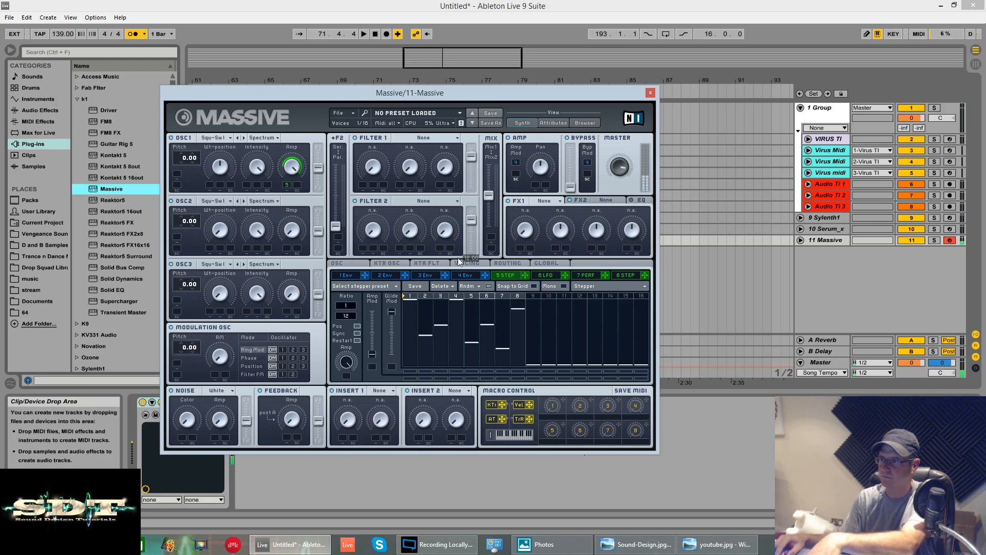
left_click_drag(489, 322, 492, 296)
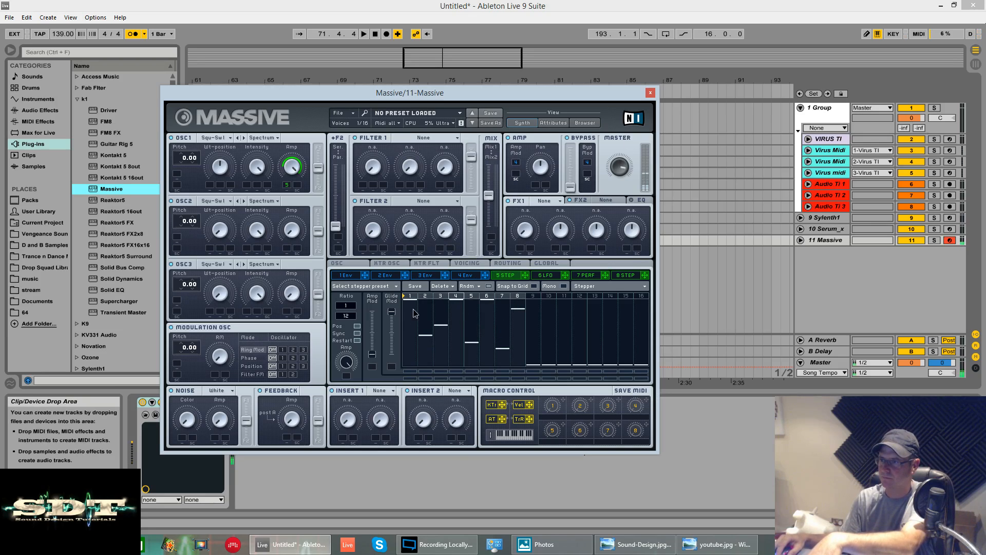
mouse_move(411, 308)
left_mouse_down()
mouse_move(411, 351)
mouse_move(462, 353)
mouse_move(487, 367)
left_mouse_up()
left_click_drag(525, 320, 530, 413)
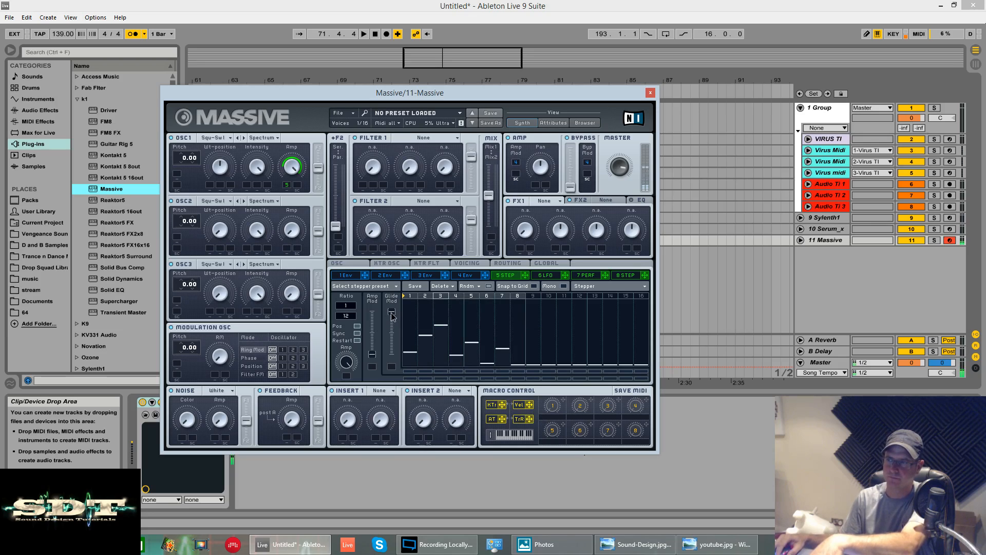
Enable both modulation rows across the Stepper's first seven steps, and sweep Amp Mod and Glide Mod, ending with both fully up.
mouse_move(392, 320)
left_mouse_down()
mouse_move(394, 355)
mouse_move(434, 380)
mouse_move(506, 381)
left_mouse_up()
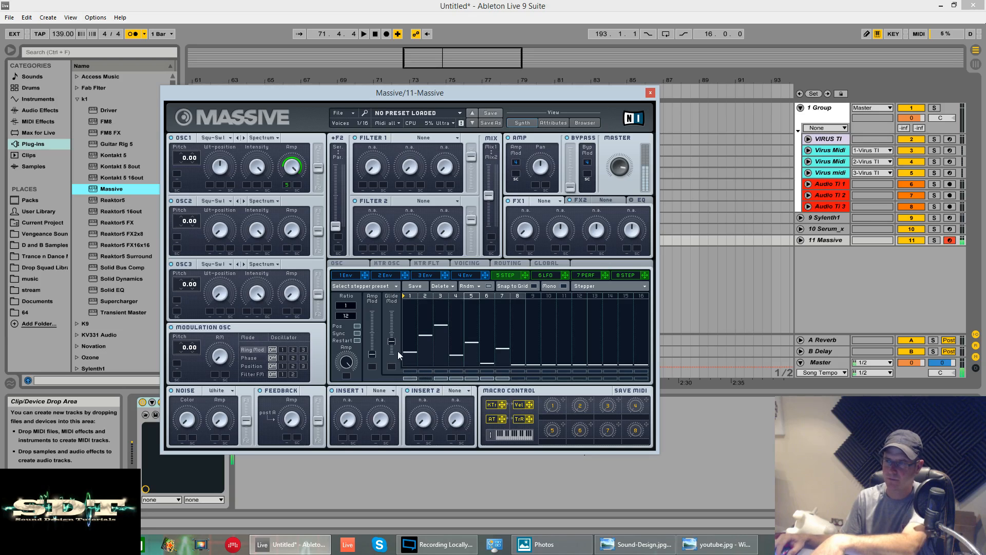
left_click_drag(392, 342, 392, 312)
left_click_drag(372, 354, 366, 277)
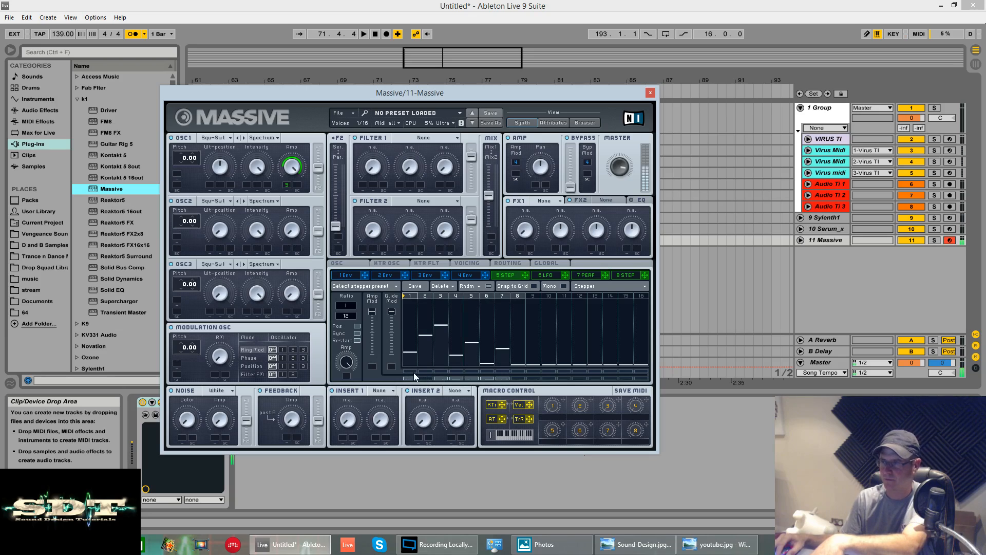
left_click_drag(414, 373, 503, 373)
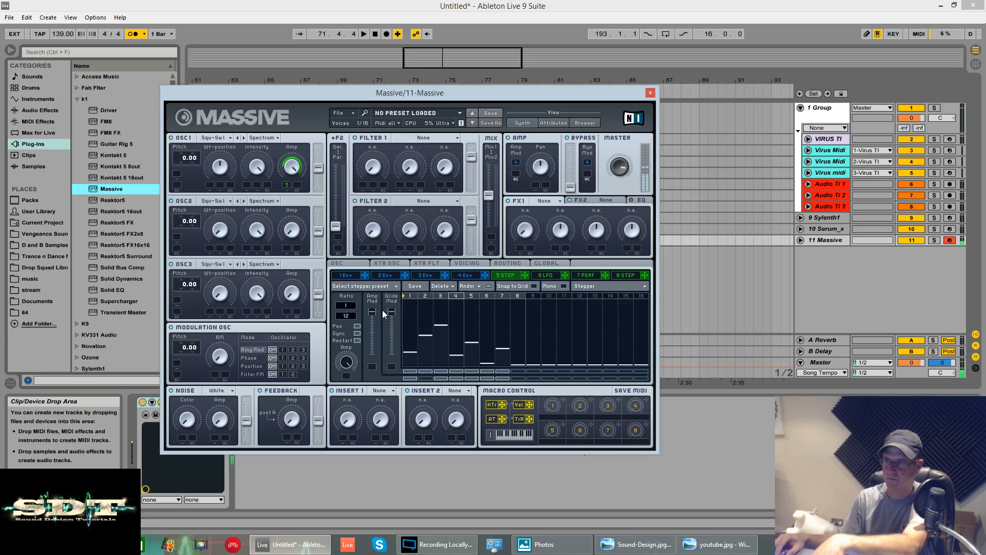
left_click_drag(392, 311, 398, 370)
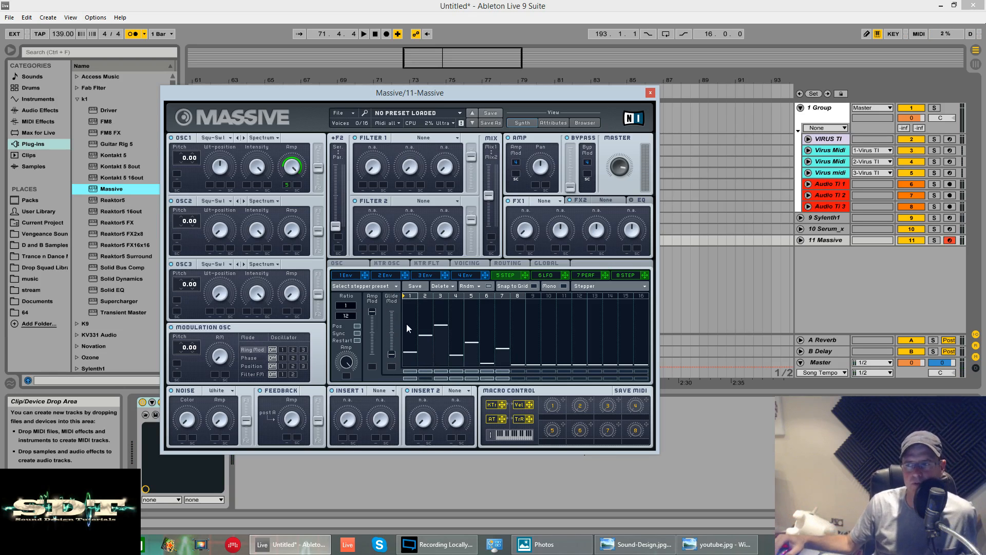
left_click_drag(391, 354, 406, 208)
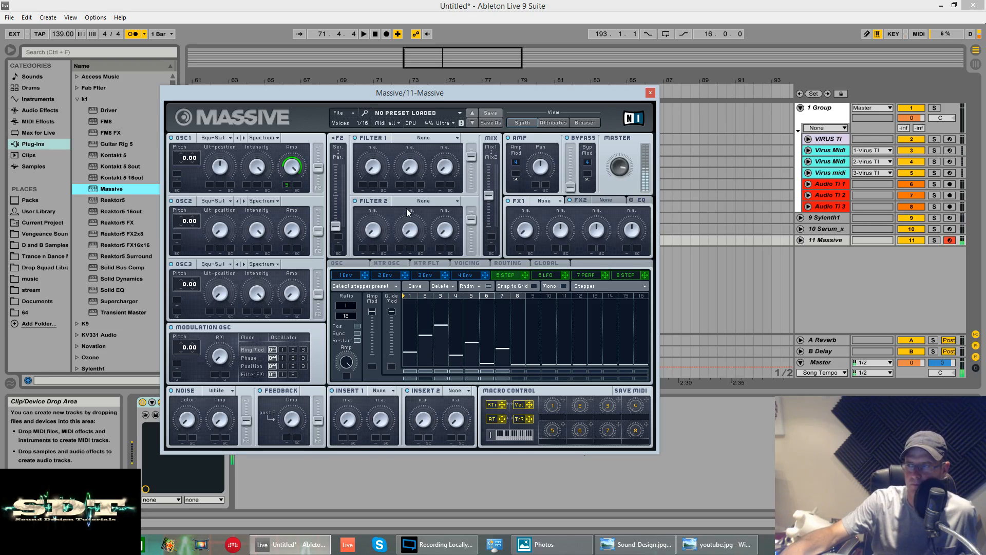
Remove modulator 5 from OSC1's Amp, set Filter 1 to Lowpass 2 and assign the Stepper to its Cutoff.
right_click(286, 186)
left_click(291, 191)
left_click(414, 138)
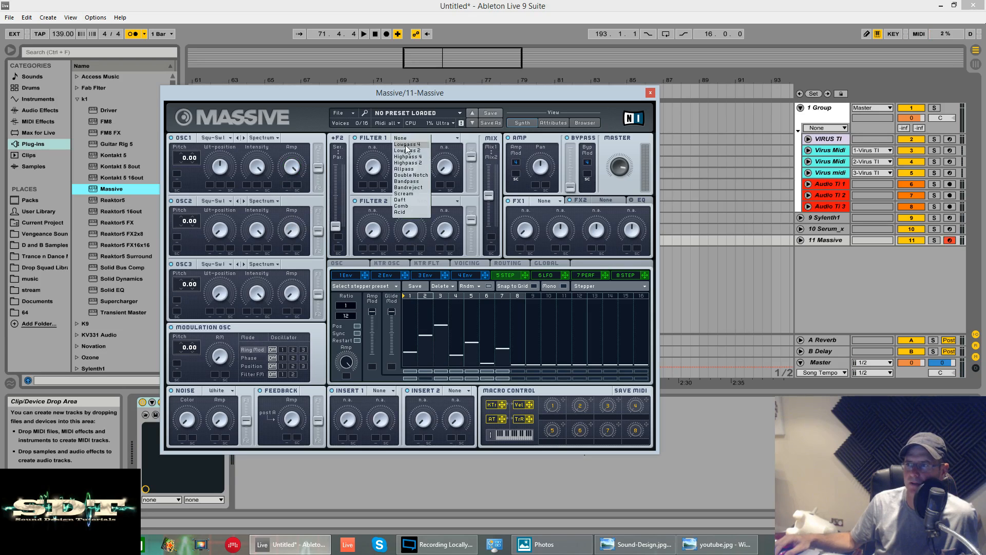
left_click(411, 144)
left_click(414, 140)
left_click(407, 151)
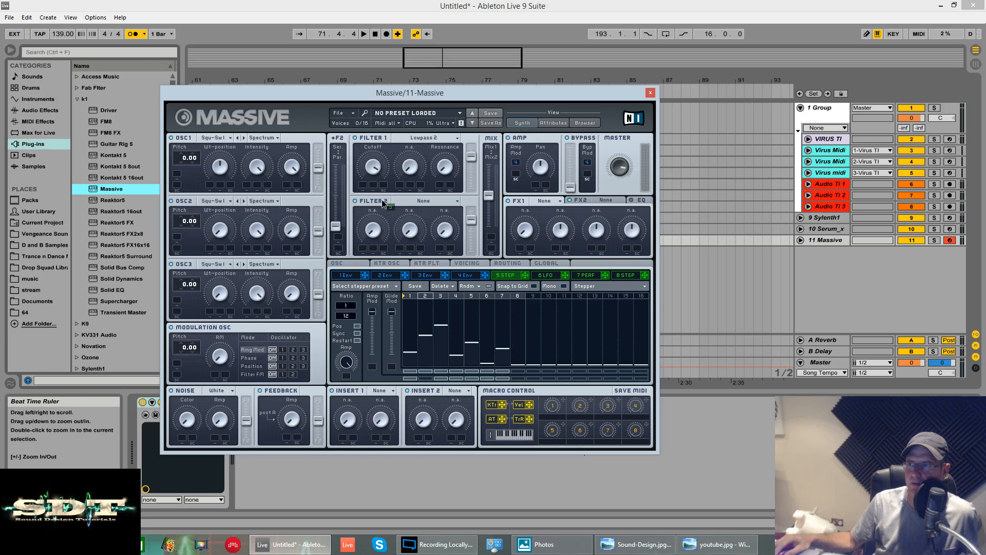
left_click_drag(362, 186, 363, 185)
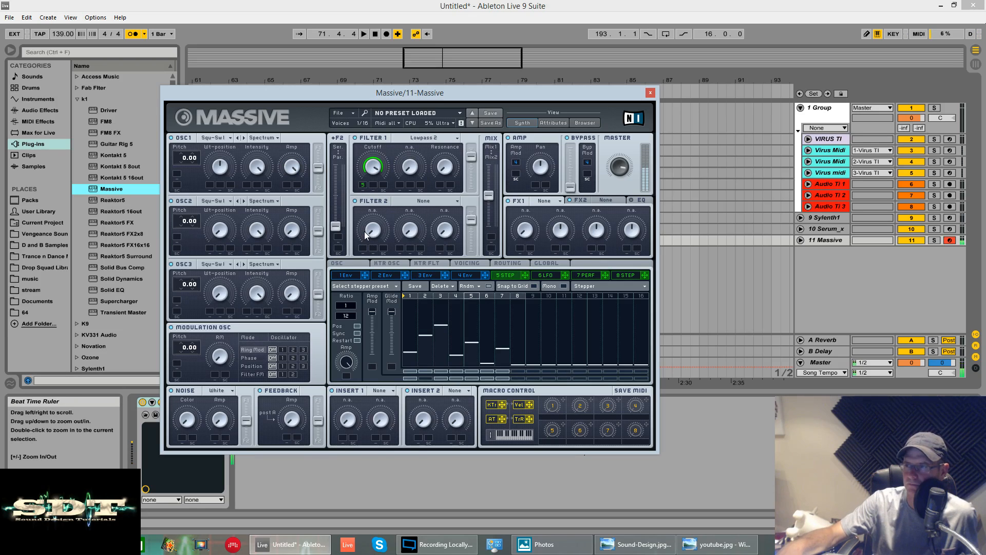
Move the F2 routing slider to the top, and reshape the Stepper with steps 3 and 6 at maximum, 5 at zero and 4 and 7 raised.
left_click_drag(339, 235, 339, 85)
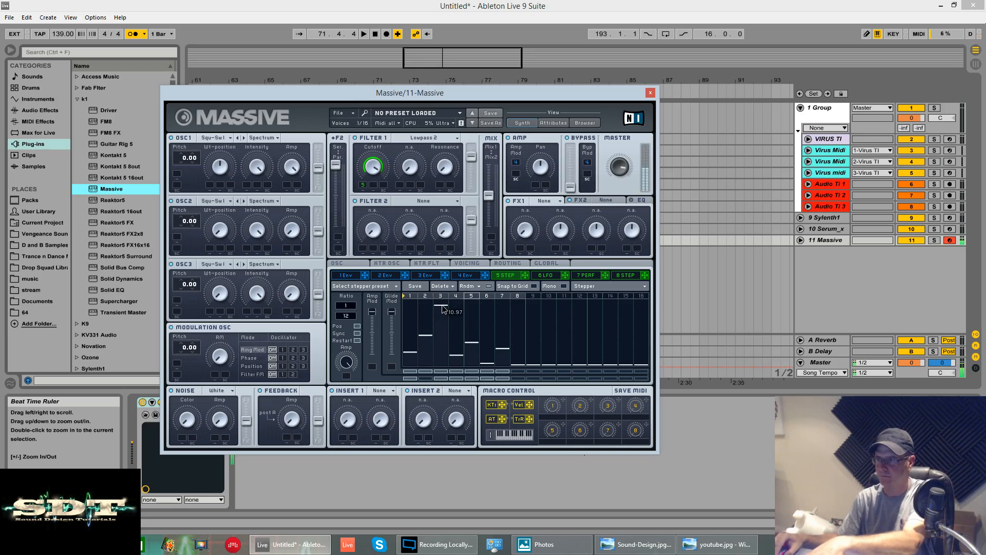
left_click_drag(442, 308, 443, 299)
left_click_drag(485, 334, 487, 289)
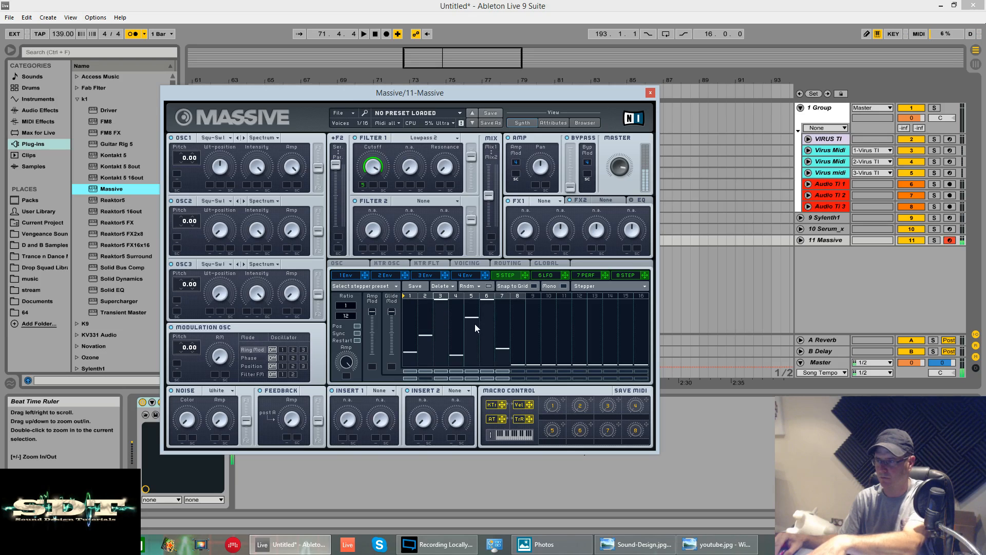
left_click_drag(475, 325, 477, 381)
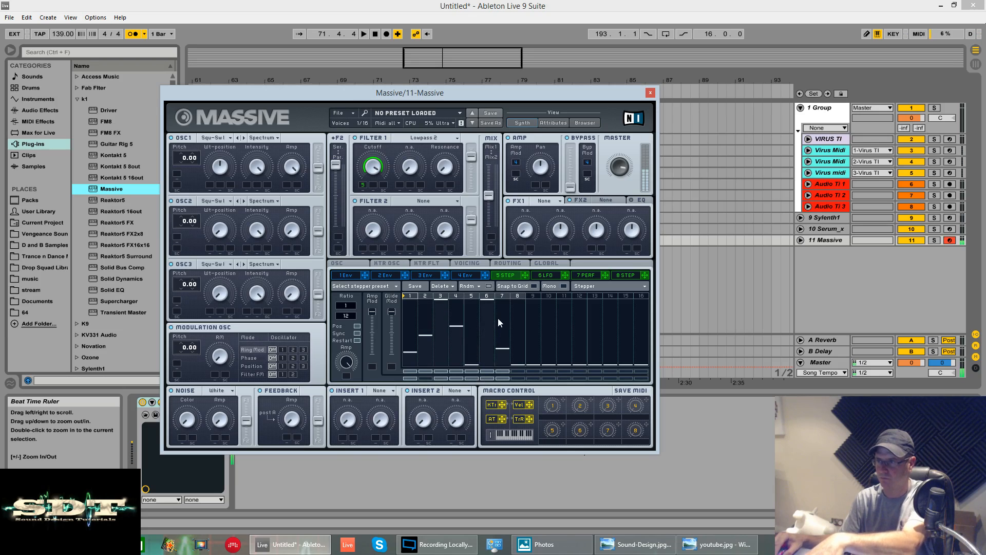
left_click_drag(497, 319, 501, 306)
Raise Filter 1's output fully, set the Mix slider fully to Mix1, and route OSC1 and OSC2 entirely to Filter 1.
left_click_drag(470, 161, 471, 152)
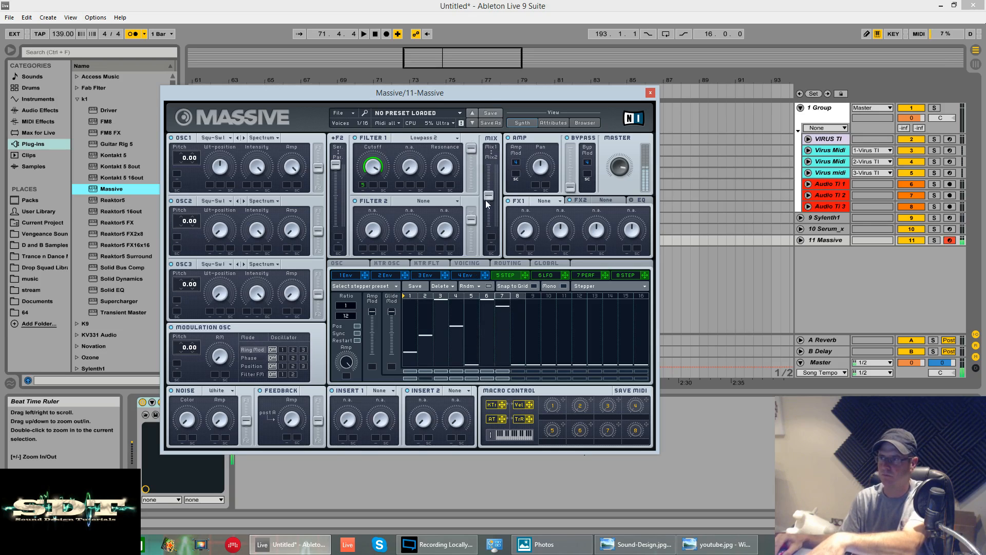
left_click_drag(487, 198, 488, 165)
left_click_drag(318, 231, 320, 103)
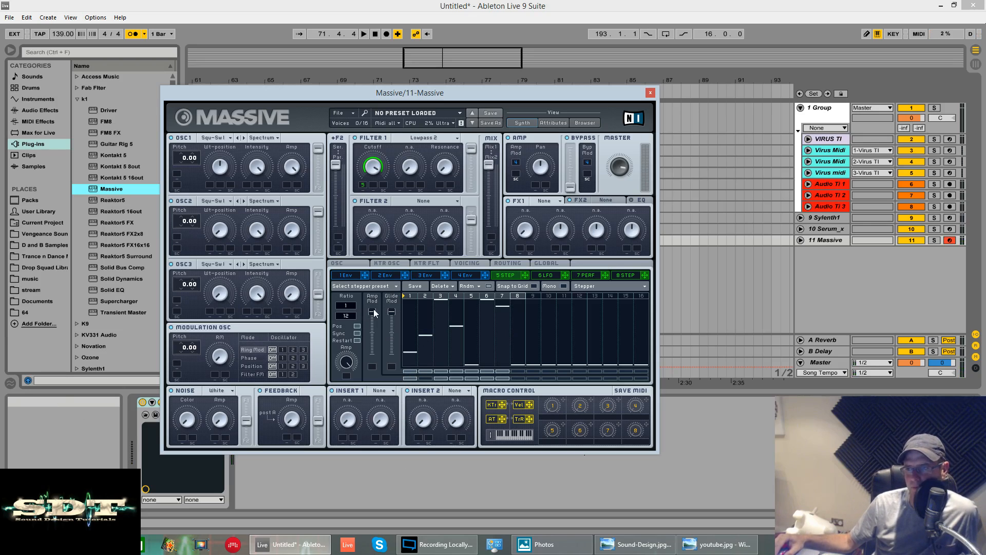
left_click_drag(374, 309, 387, 286)
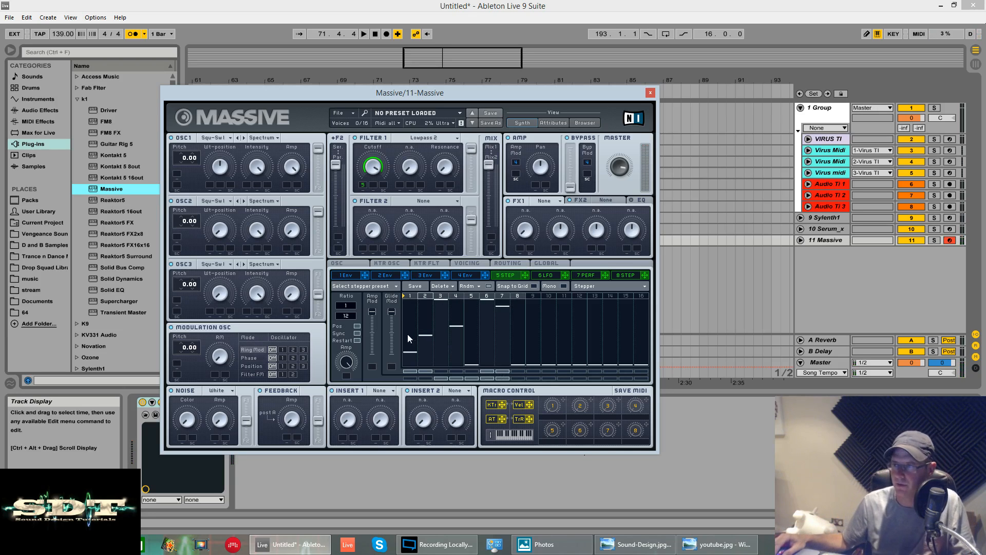
Raise Stepper step 1 to maximum with Snap to Grid on, and move modulator 5's effect from Cutoff to OSC1's Pitch at 12.00.
left_click_drag(411, 347, 417, 299)
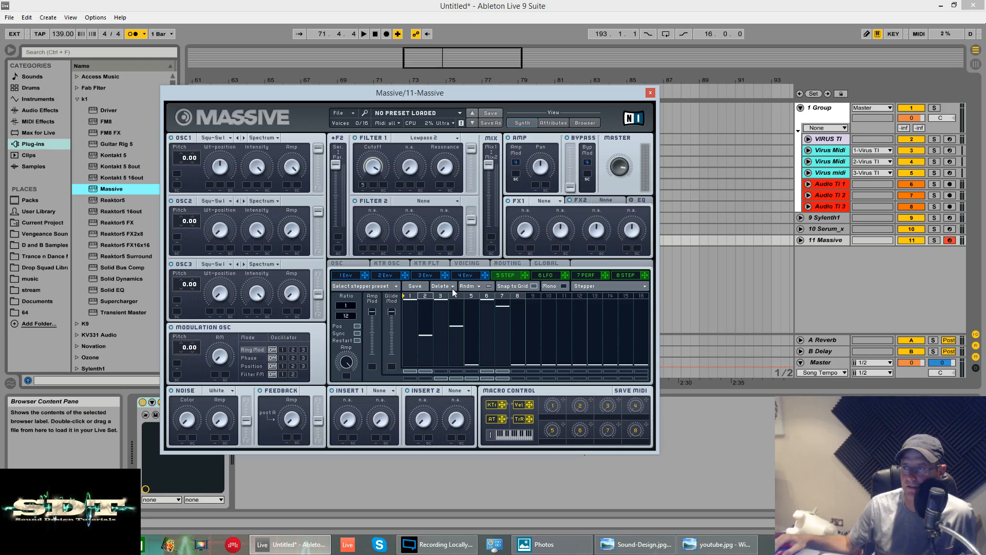
left_click_drag(525, 278, 177, 175)
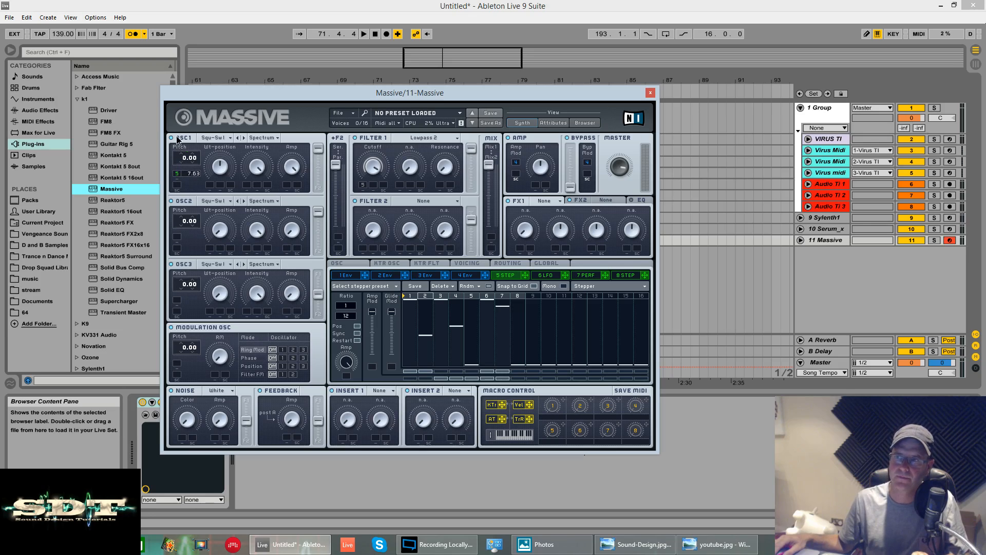
left_click_drag(178, 123, 179, 120)
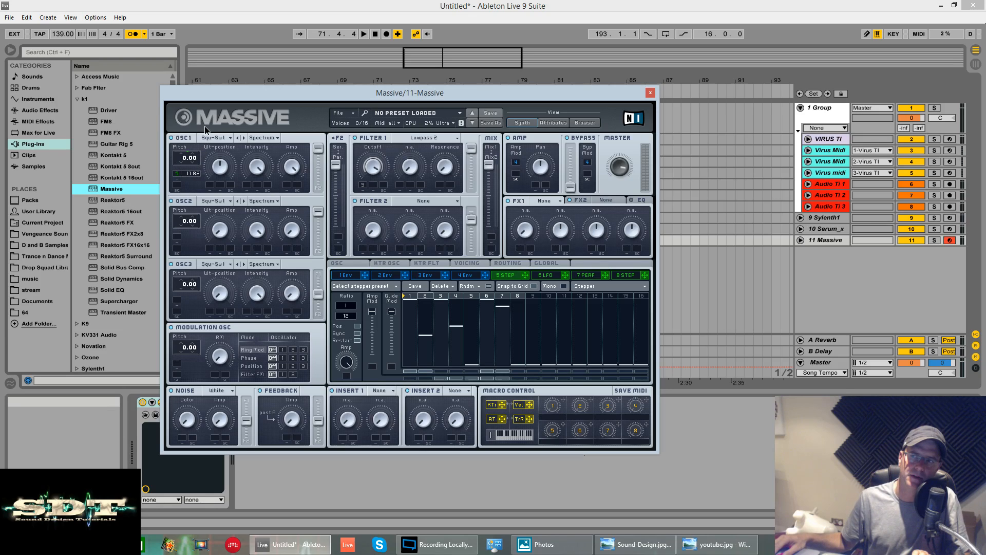
left_click_drag(205, 124, 205, 109)
Start playback briefly, stop it and return the transport to 1.1.1.
key("space")
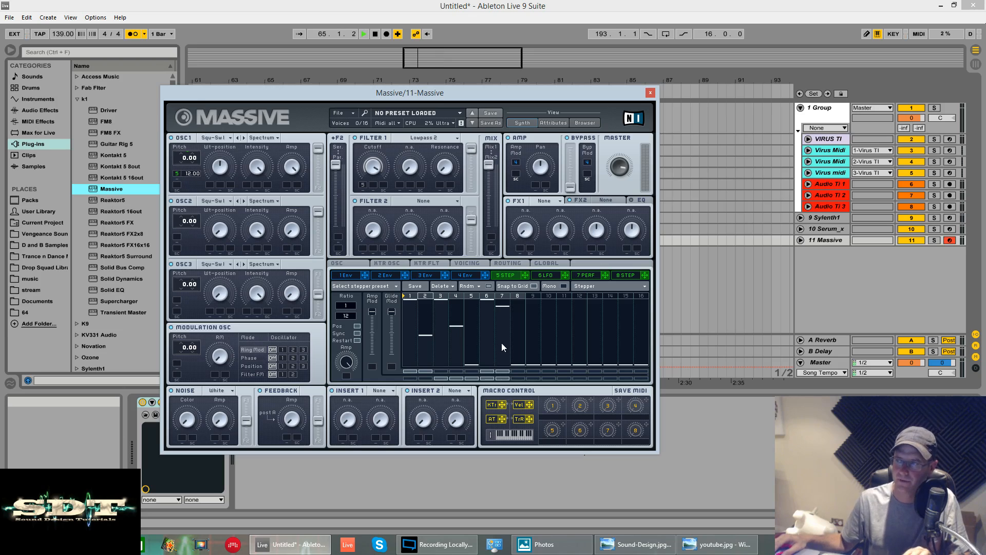
left_click(374, 37)
left_click(374, 37)
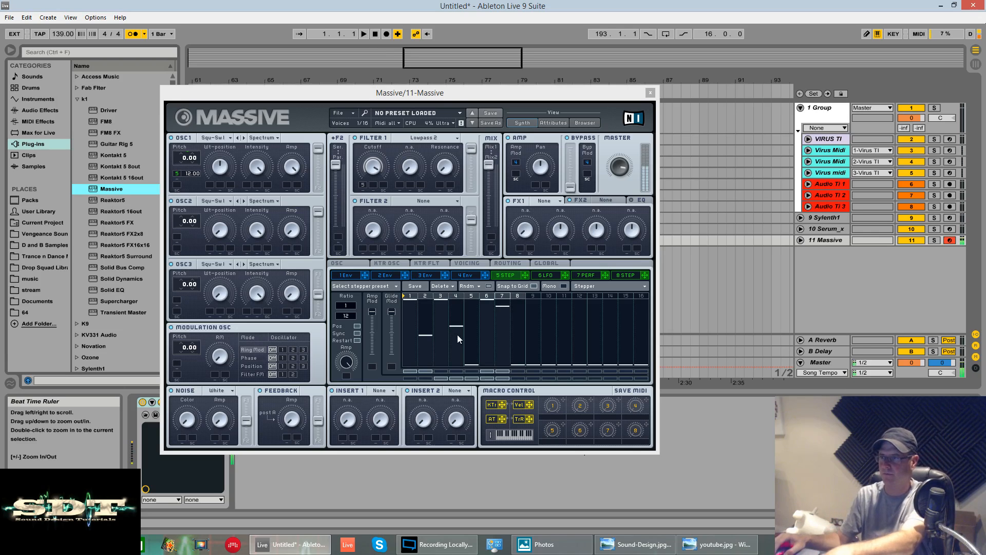
Redraw the Stepper's pattern at varied snapped heights through step 15, trying a 1/24 ratio and ending on 1/12.
mouse_move(426, 335)
left_mouse_down()
mouse_move(426, 323)
mouse_move(417, 335)
mouse_move(425, 327)
mouse_move(457, 343)
mouse_move(467, 366)
mouse_move(473, 297)
mouse_move(486, 324)
mouse_move(504, 330)
mouse_move(504, 350)
left_mouse_up()
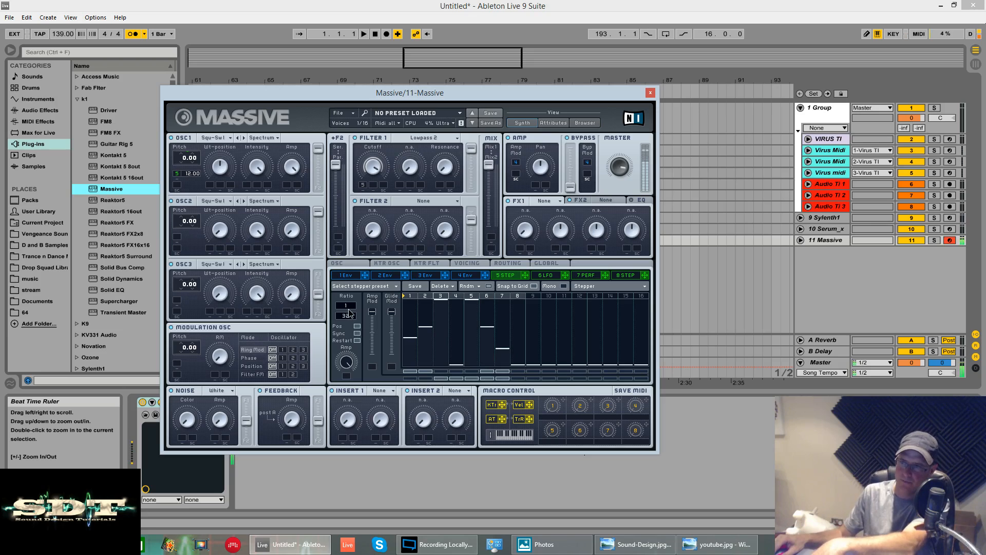
left_click_drag(352, 318, 352, 318)
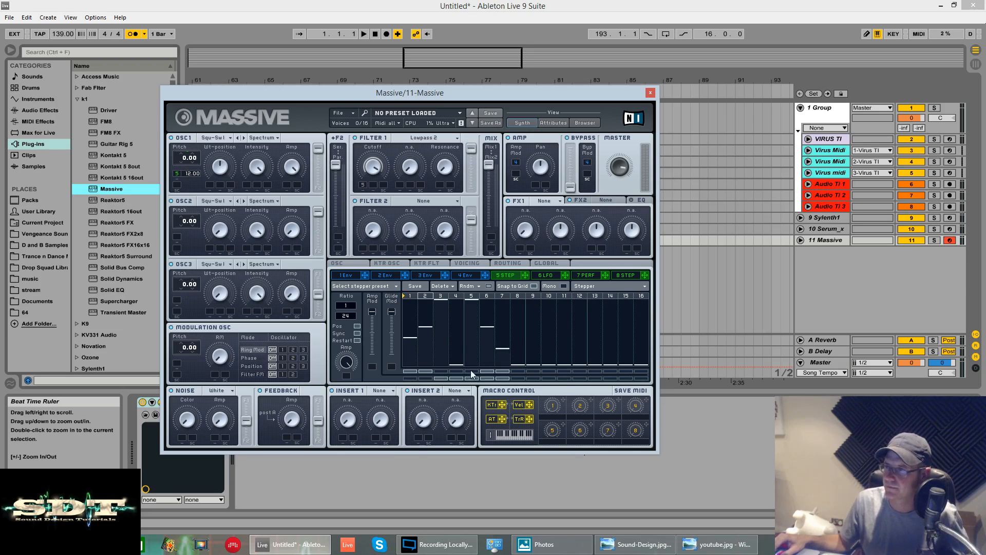
mouse_move(457, 340)
left_mouse_down()
mouse_move(459, 319)
mouse_move(494, 355)
mouse_move(518, 316)
mouse_move(539, 312)
left_mouse_up()
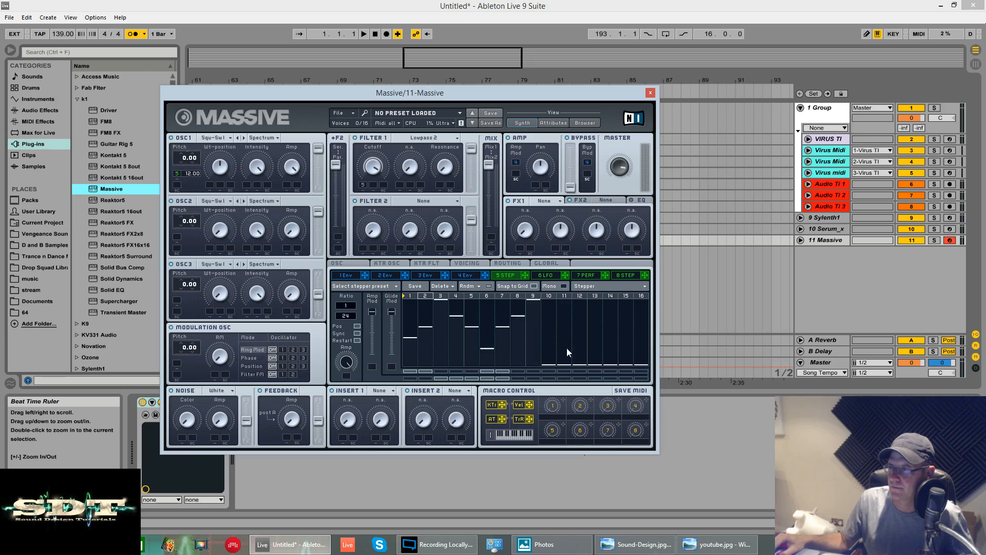
mouse_move(565, 342)
left_mouse_down()
mouse_move(584, 335)
mouse_move(580, 326)
mouse_move(612, 319)
mouse_move(626, 293)
left_mouse_up()
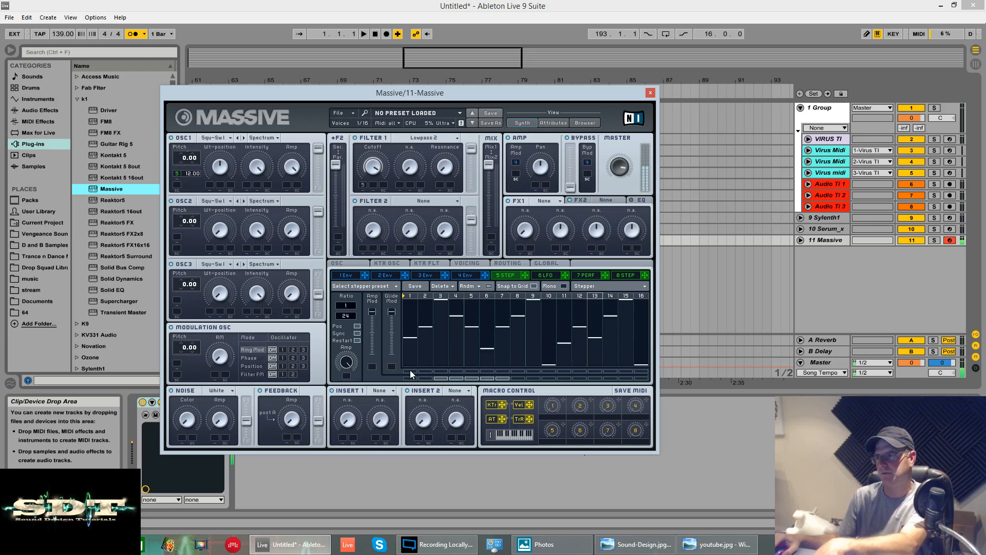
mouse_move(353, 314)
left_mouse_down()
mouse_move(351, 323)
mouse_move(351, 314)
left_mouse_up()
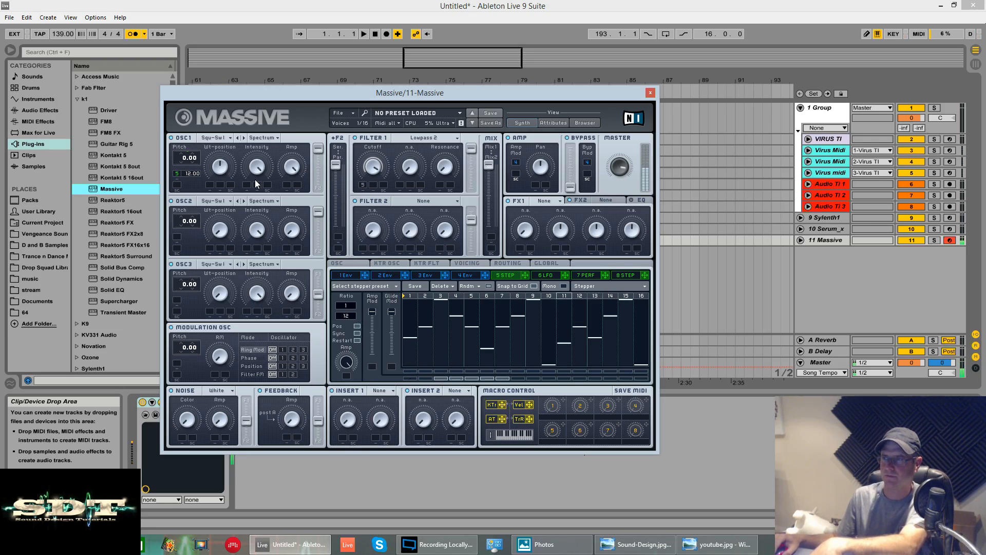
Remove modulator 5 from OSC1's Pitch and apply it to Filter 1's Cutoff with a partial range.
right_click(364, 185)
left_click(373, 206)
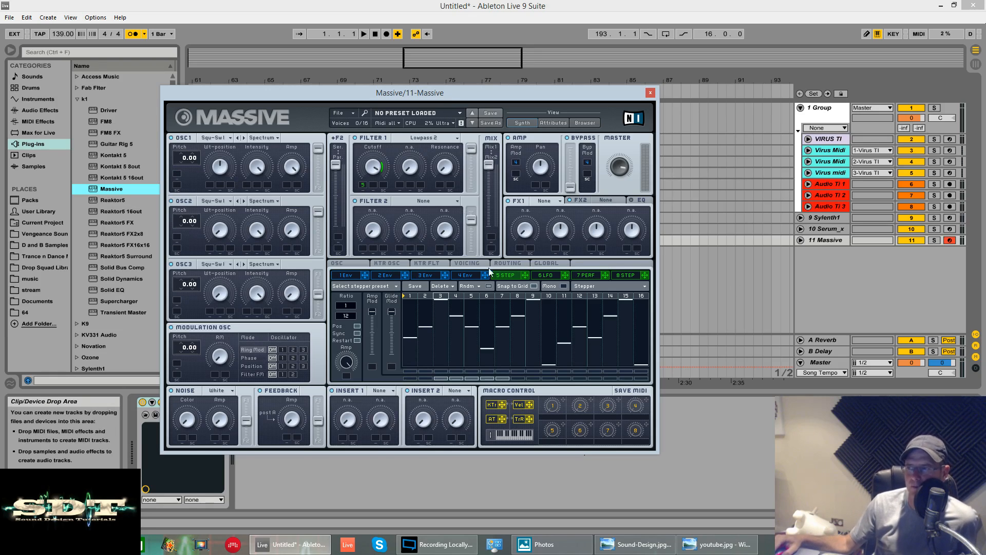
Display the modulator 6 LFO and modulator 7 Performer, and close the Massive window.
left_click(554, 276)
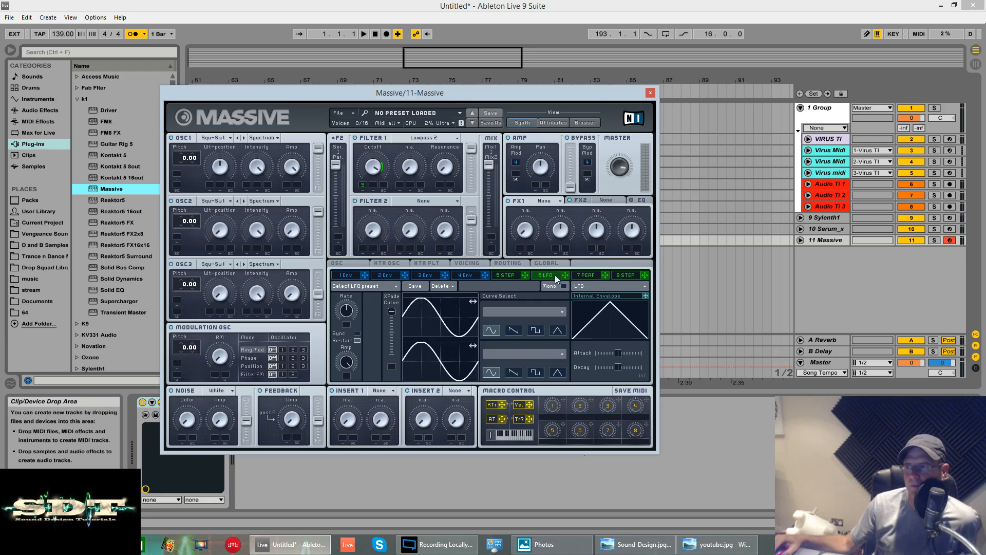
left_click(578, 276)
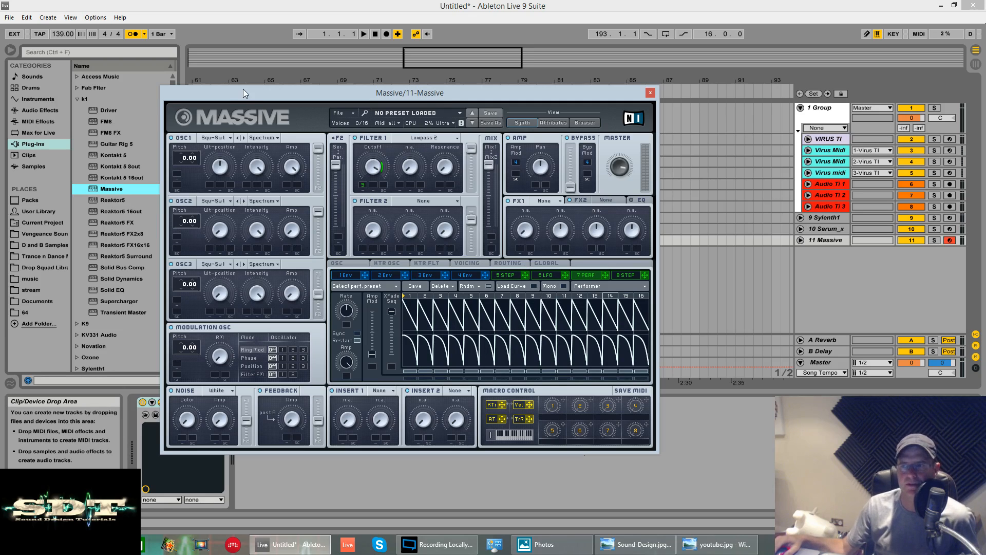
left_click_drag(244, 99, 287, 99)
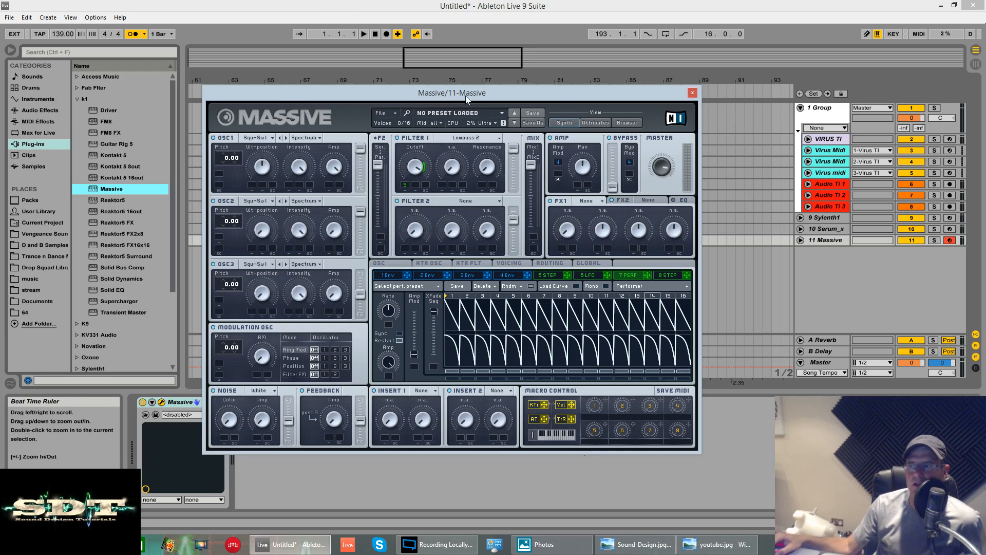
left_click_drag(466, 96, 485, 87)
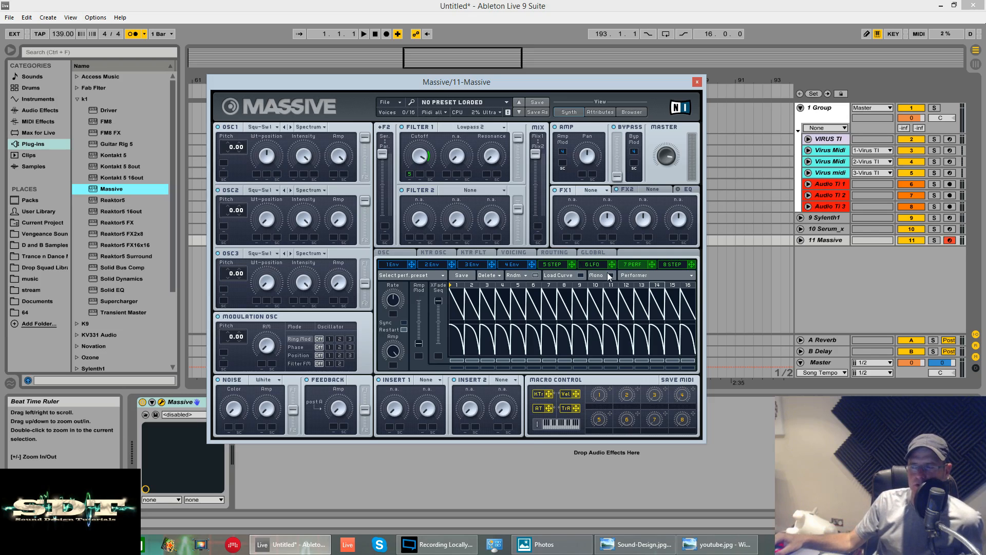
left_click(698, 83)
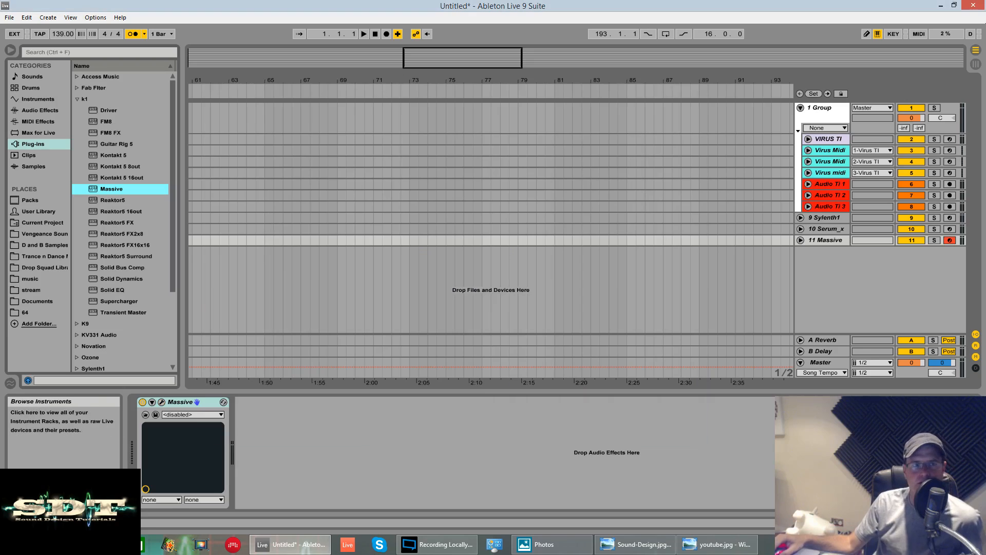